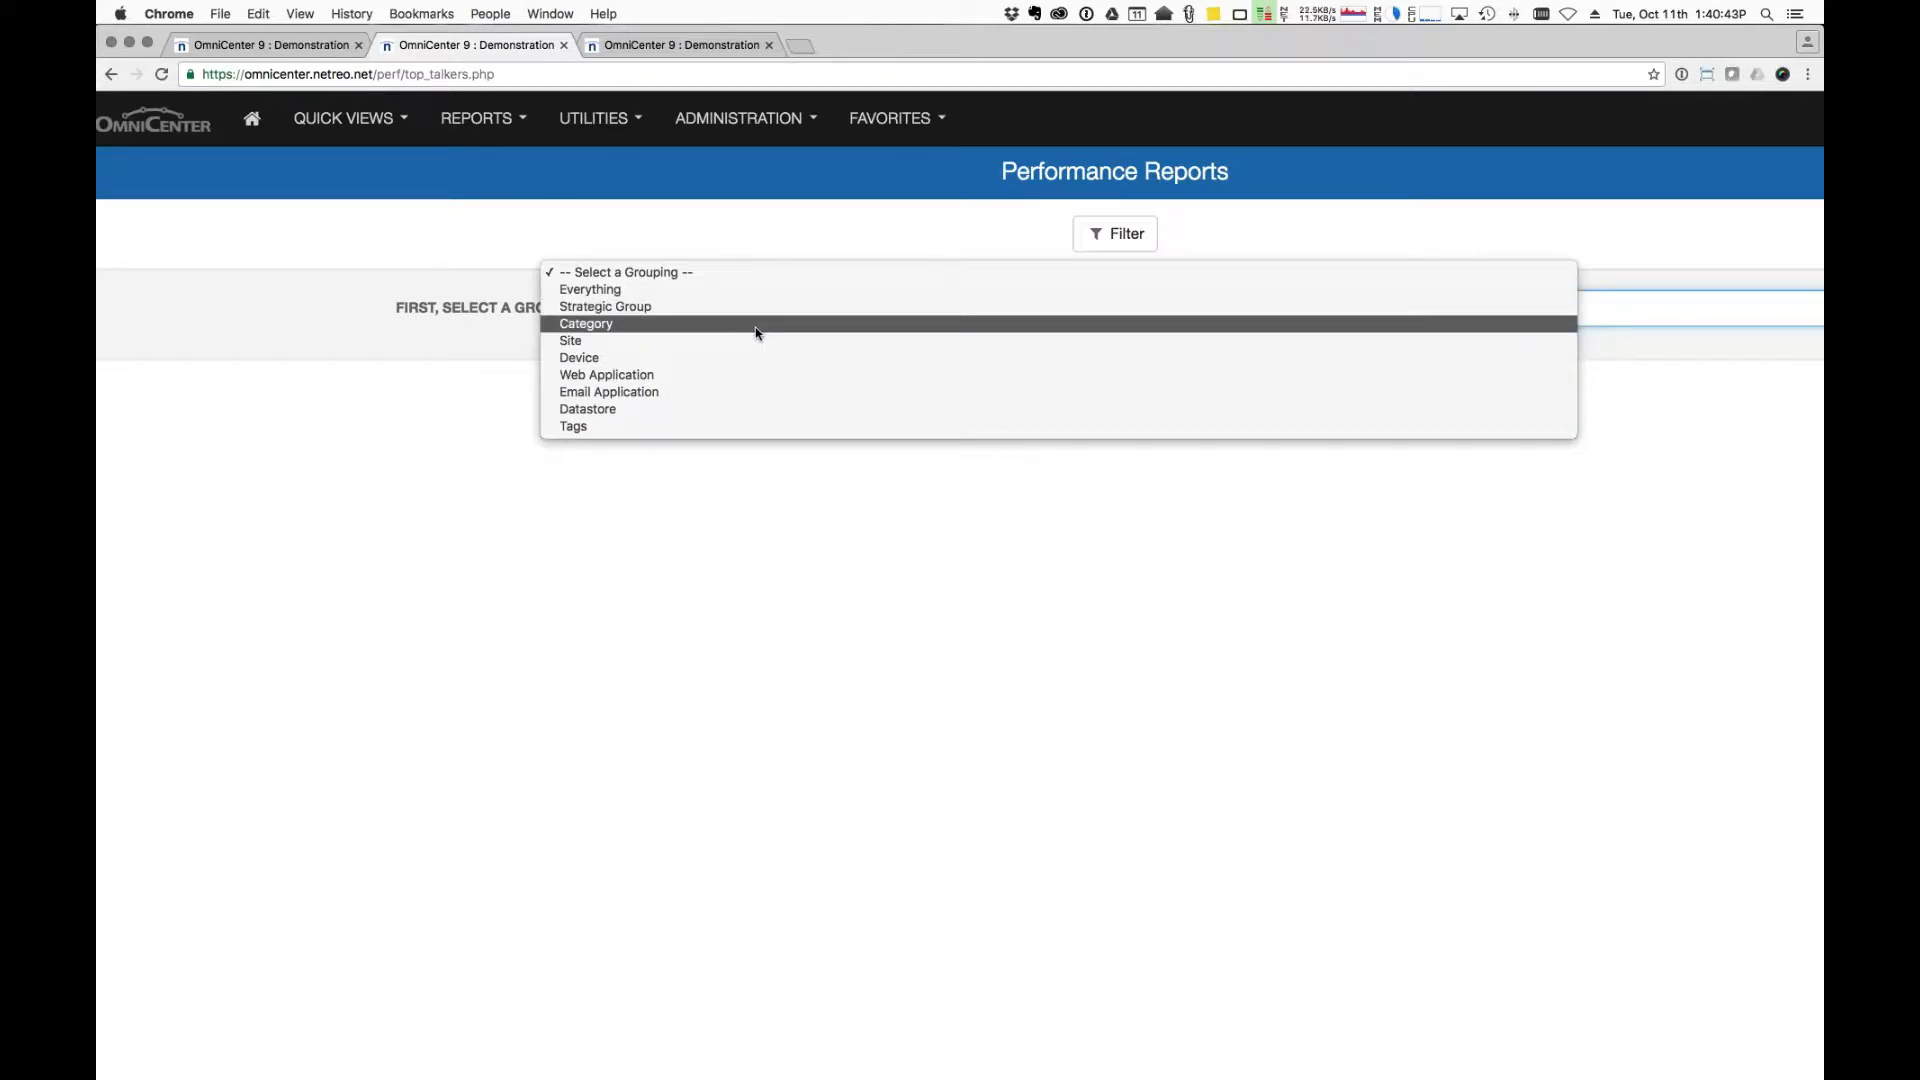
Generate a performance report for the VoIP Routers category with the Latency statistical group, Seconds as unit and Round Trip time as variable.
left_click(757, 326)
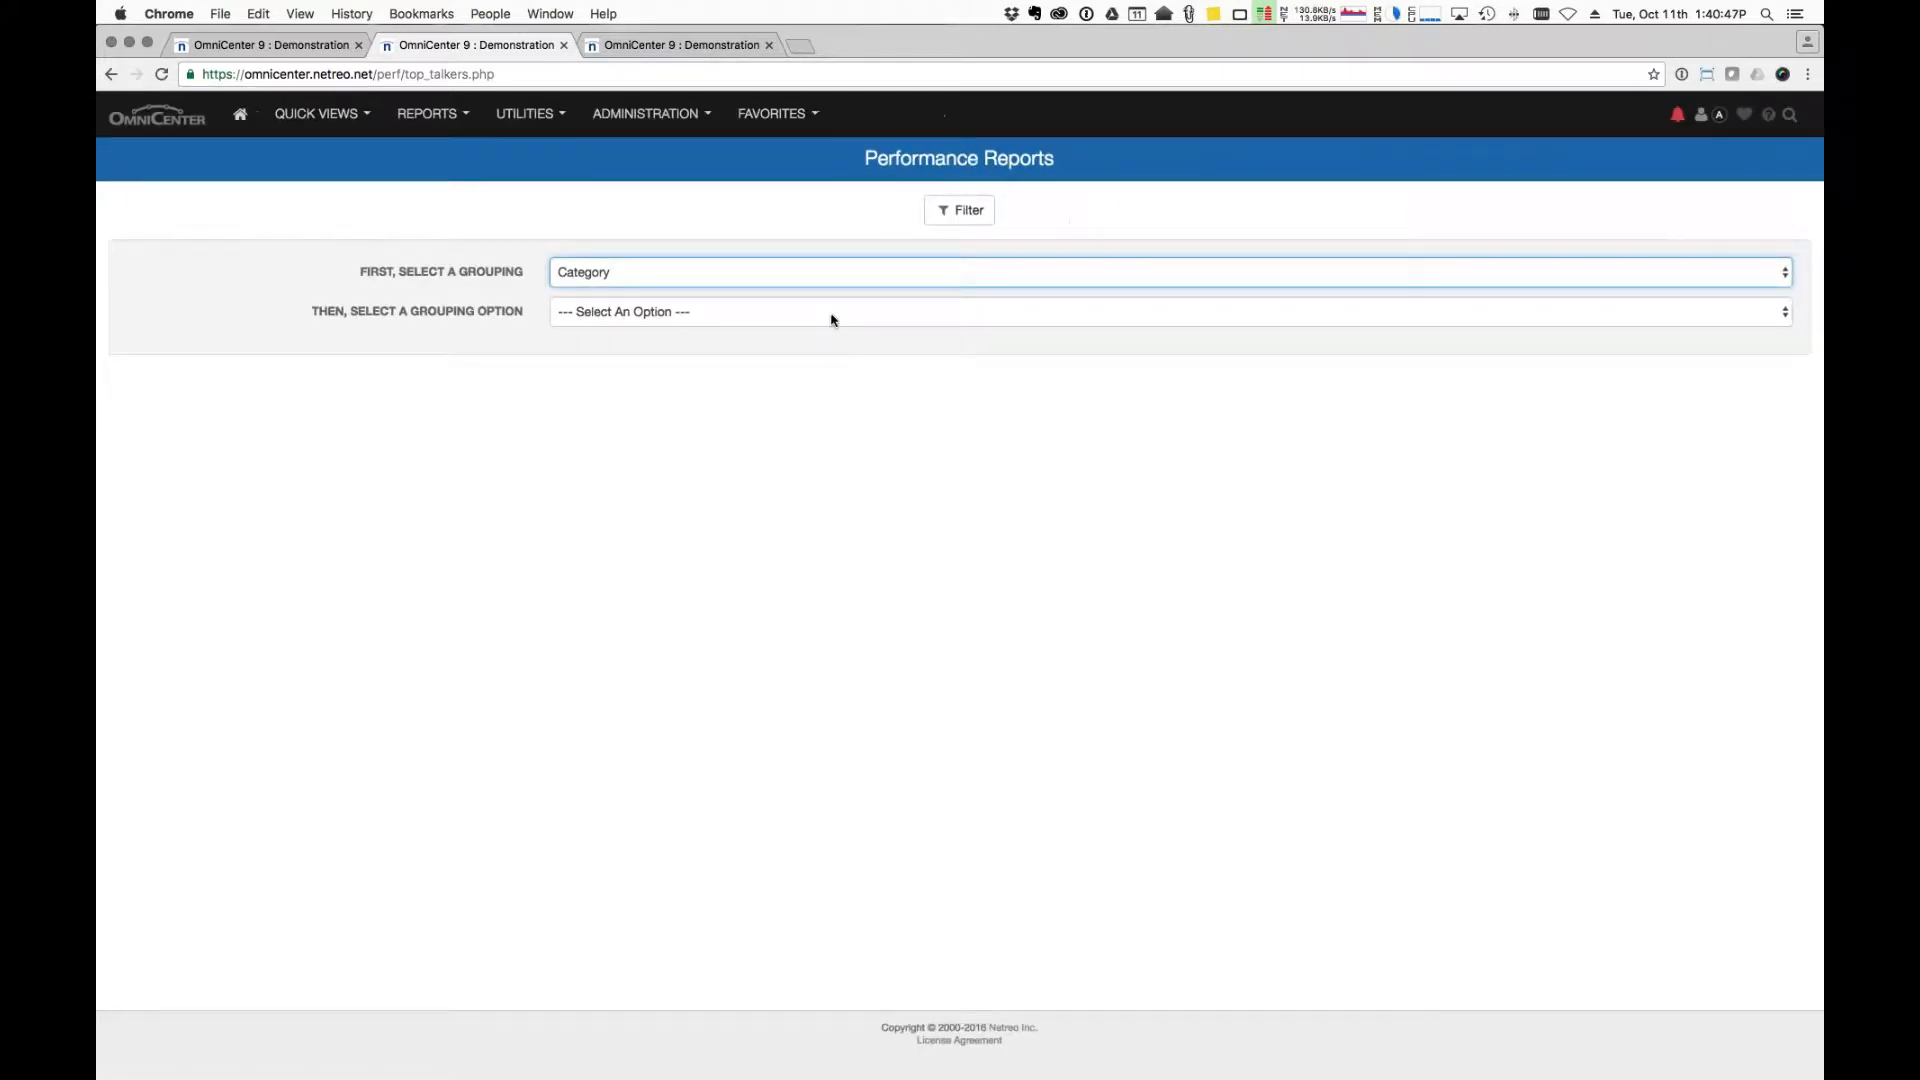
left_click(831, 313)
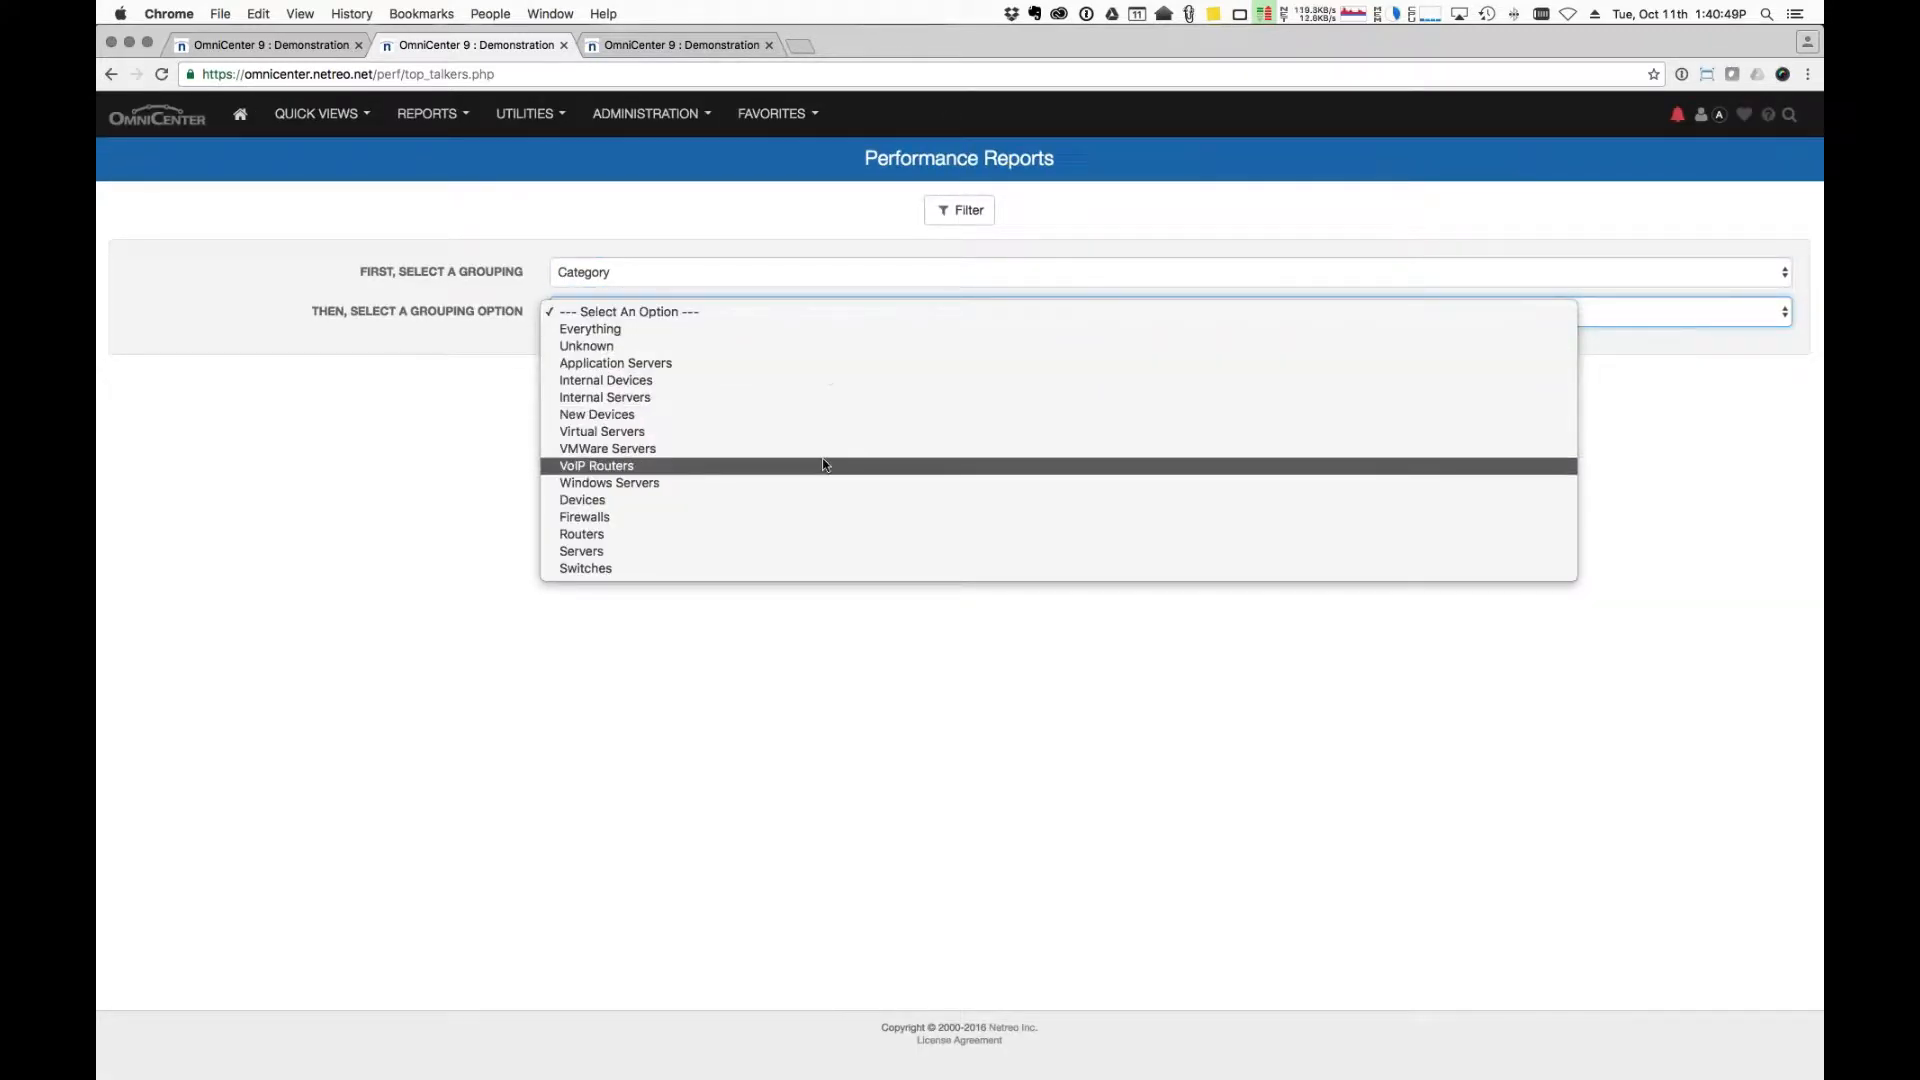
left_click(822, 463)
left_click(796, 358)
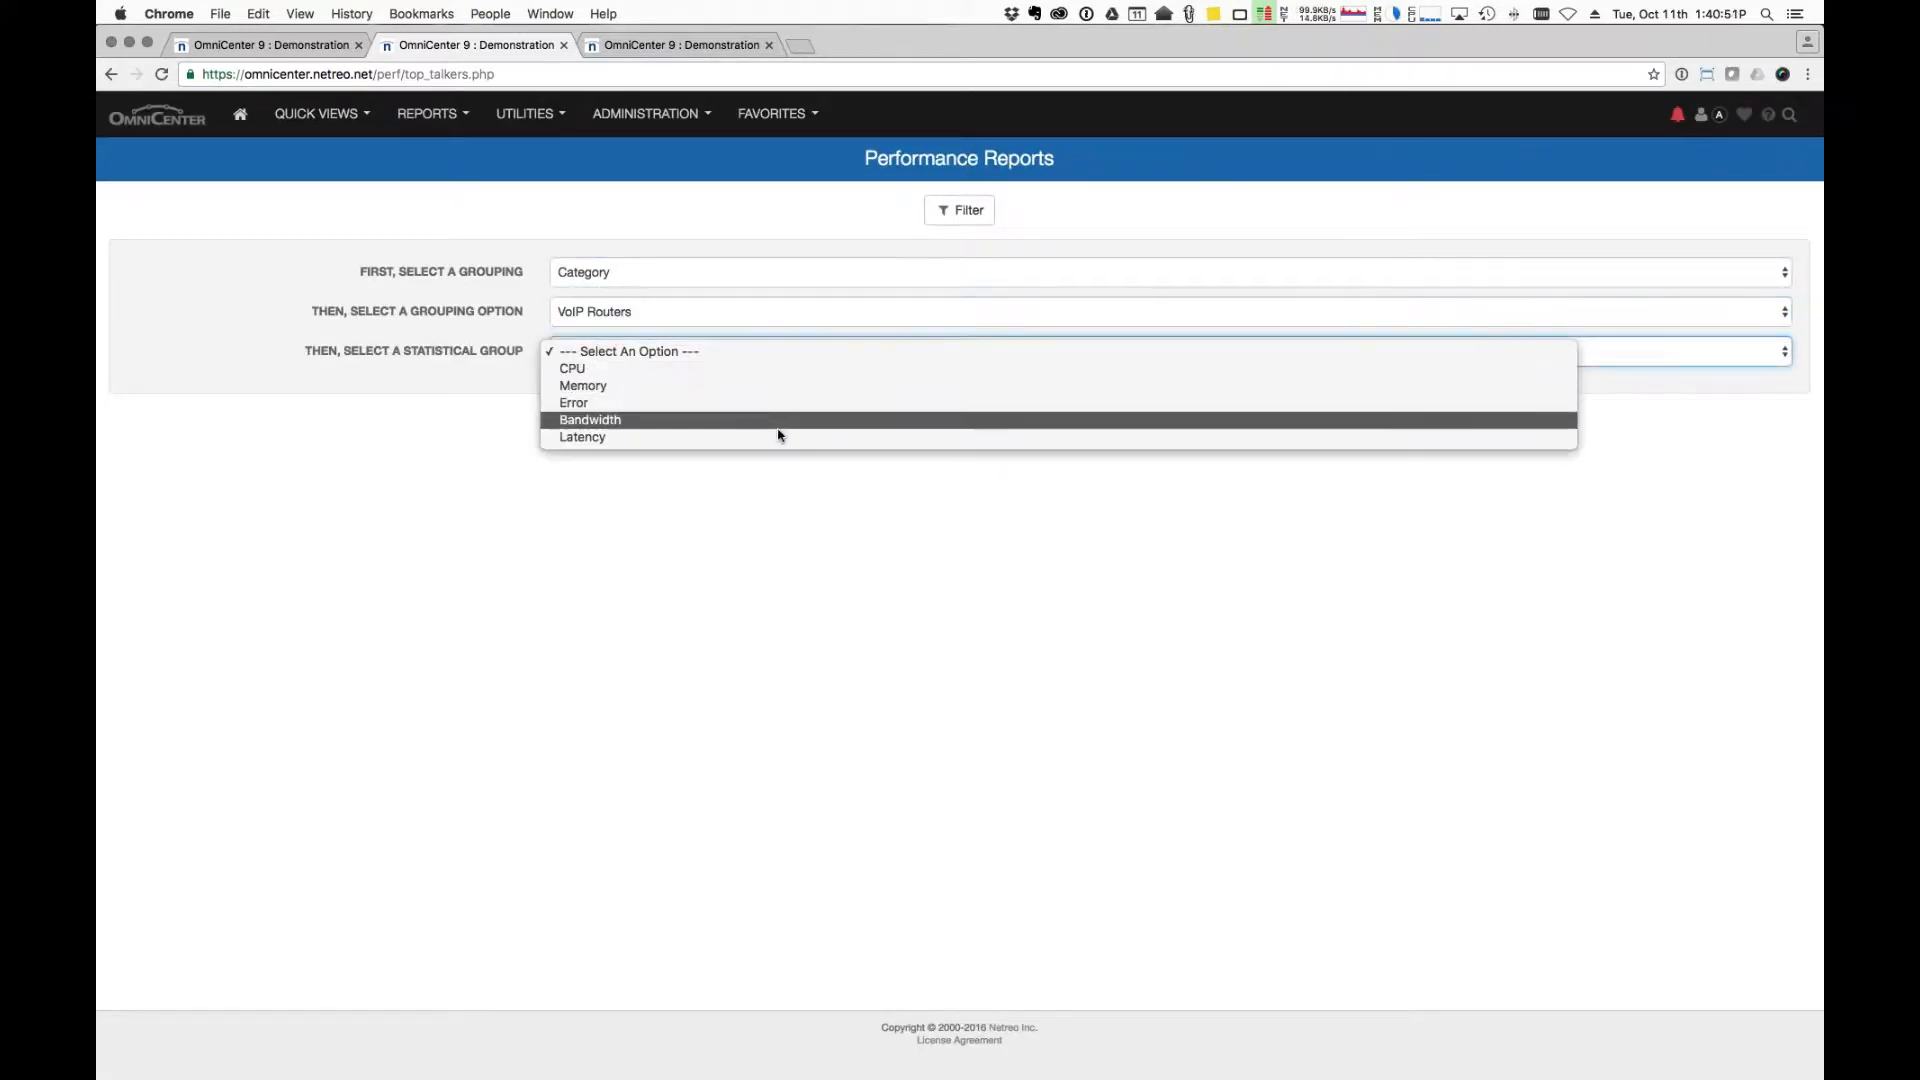
left_click(779, 436)
left_click(776, 400)
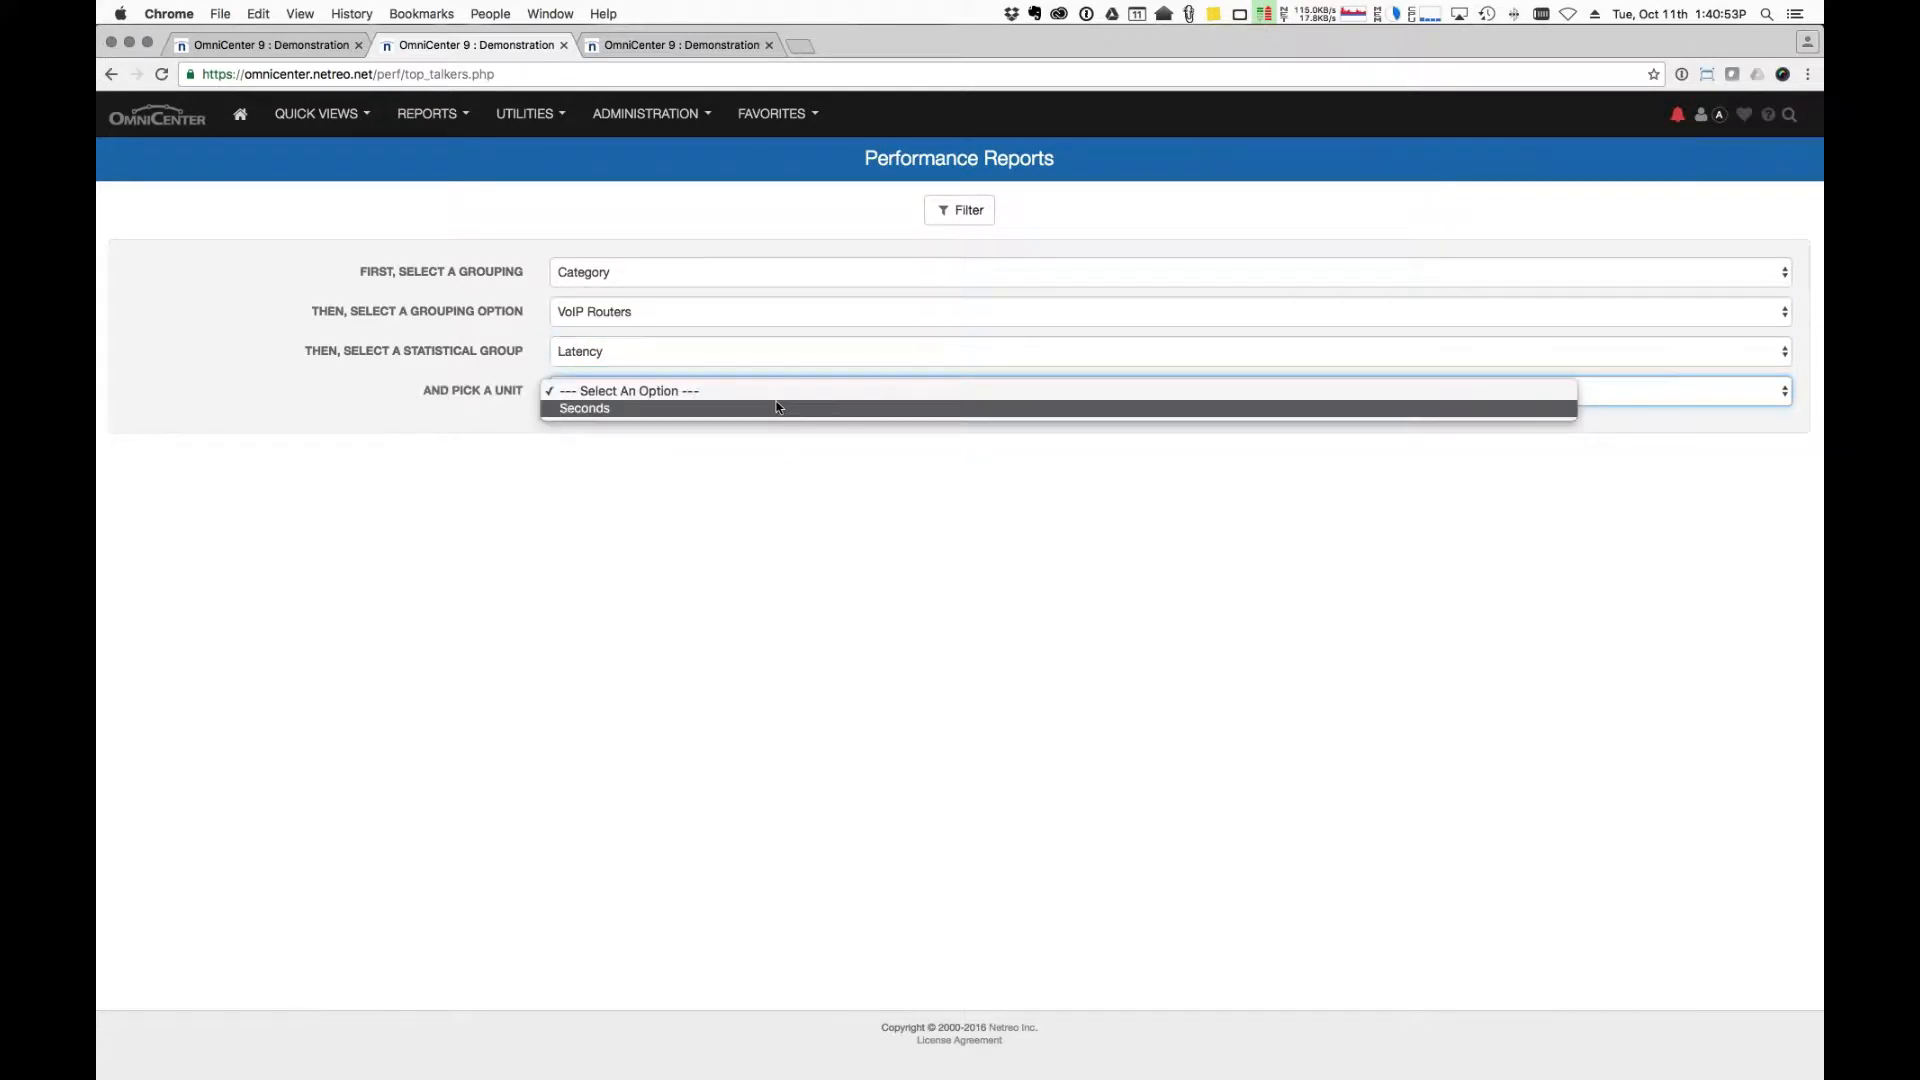
left_click(769, 411)
left_click(716, 441)
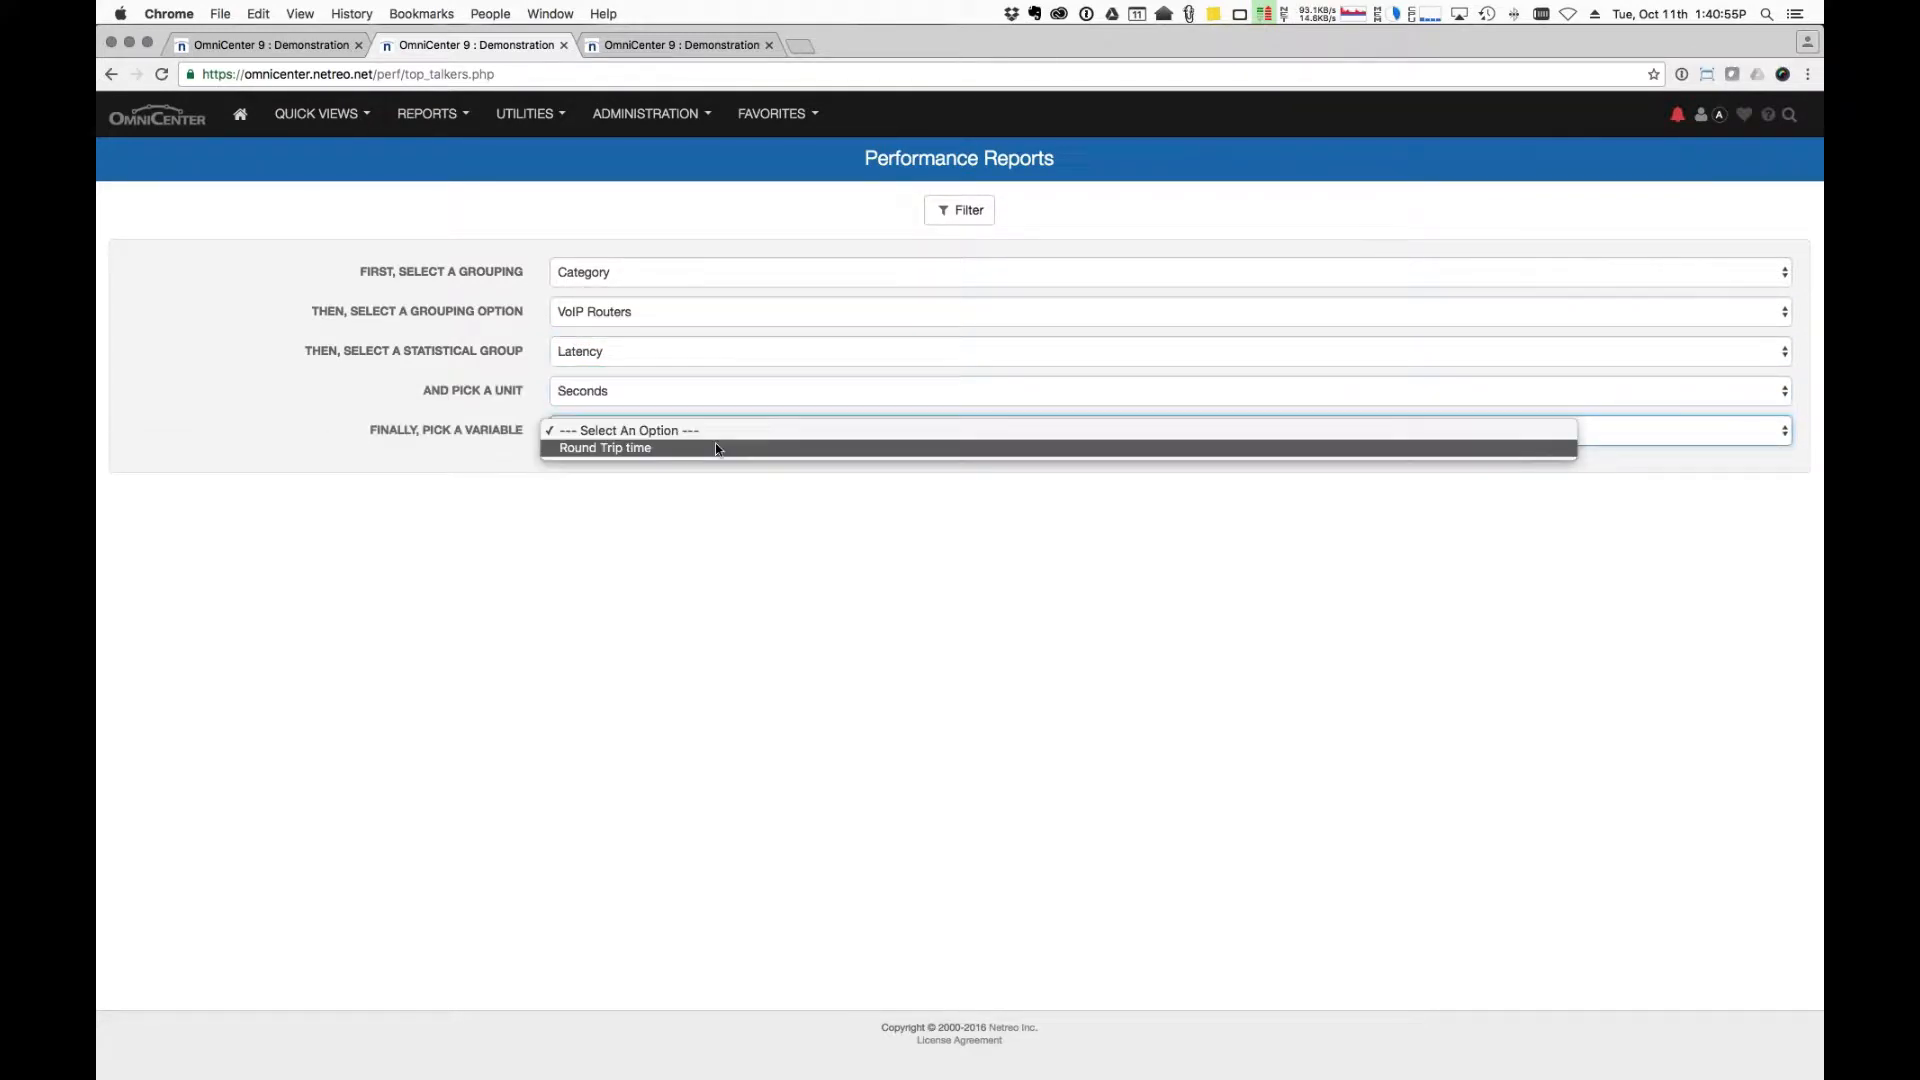
left_click(716, 448)
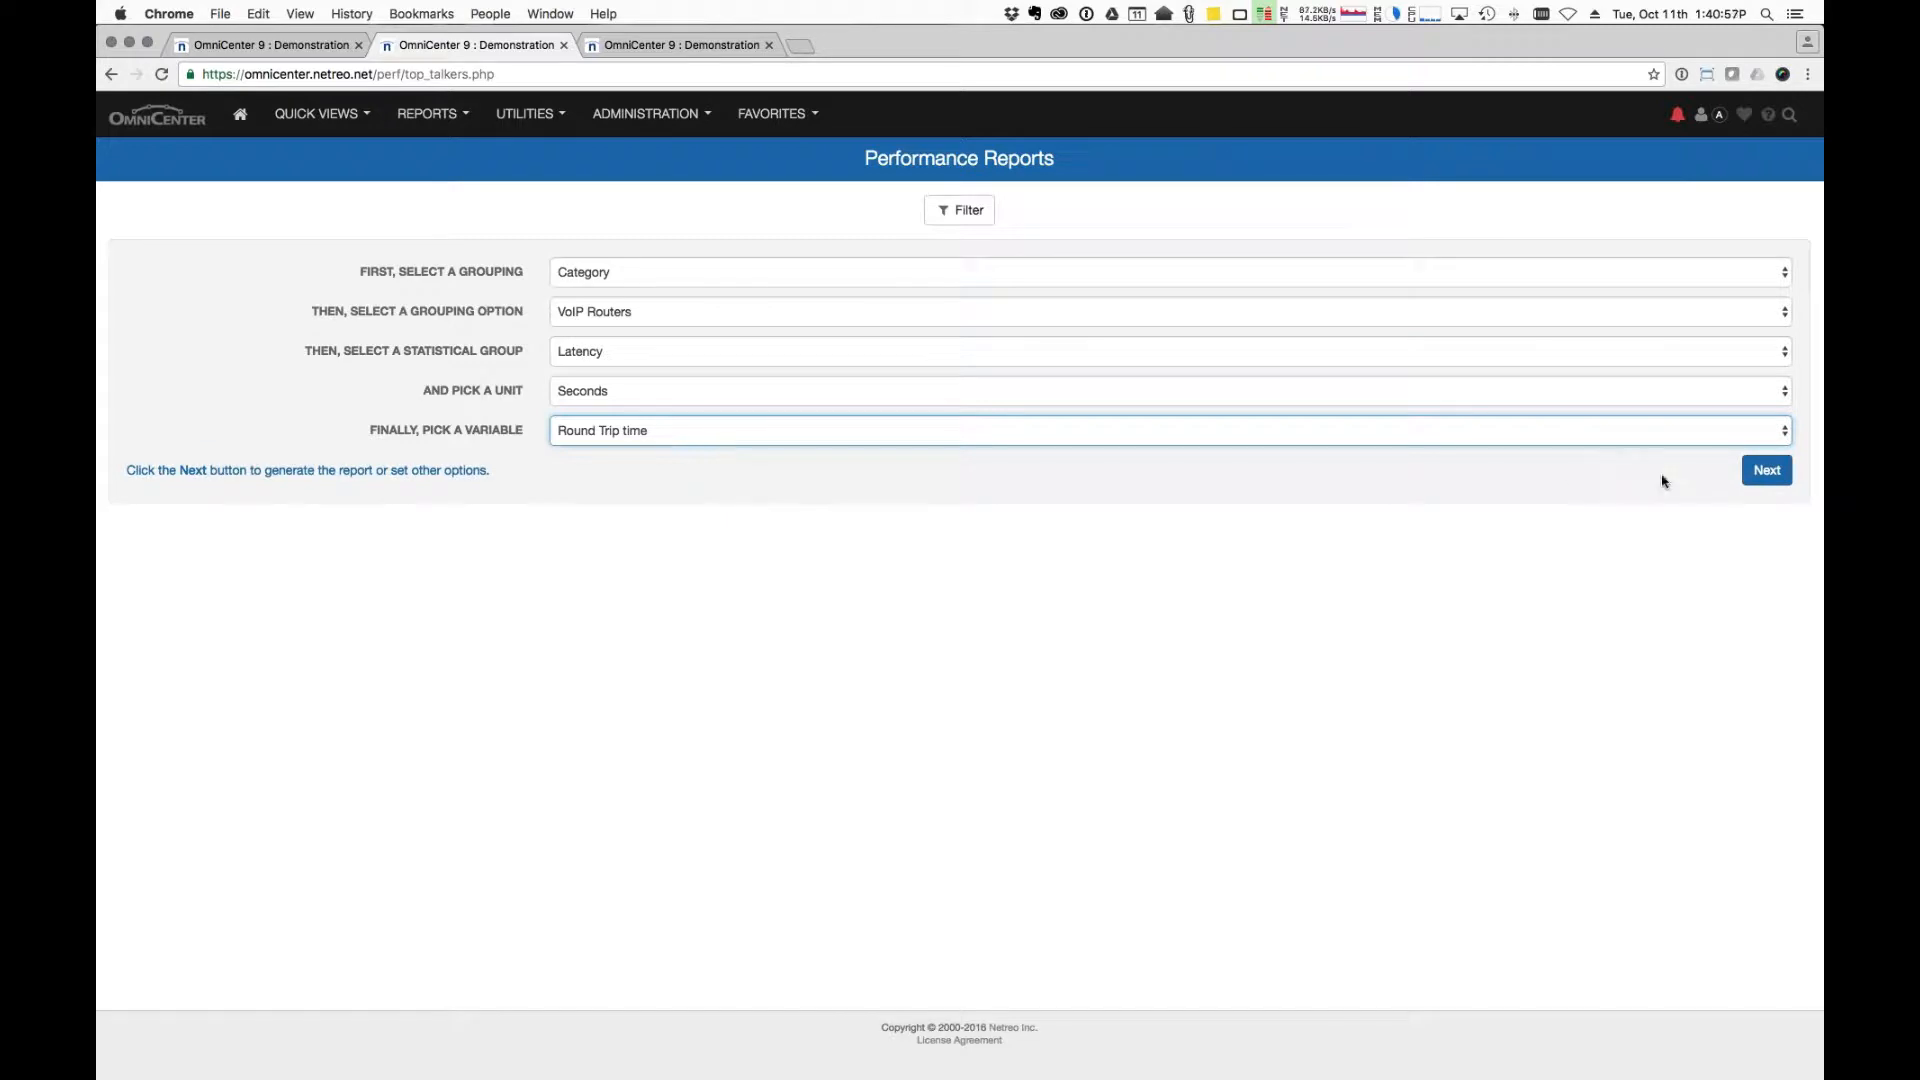
left_click(1767, 480)
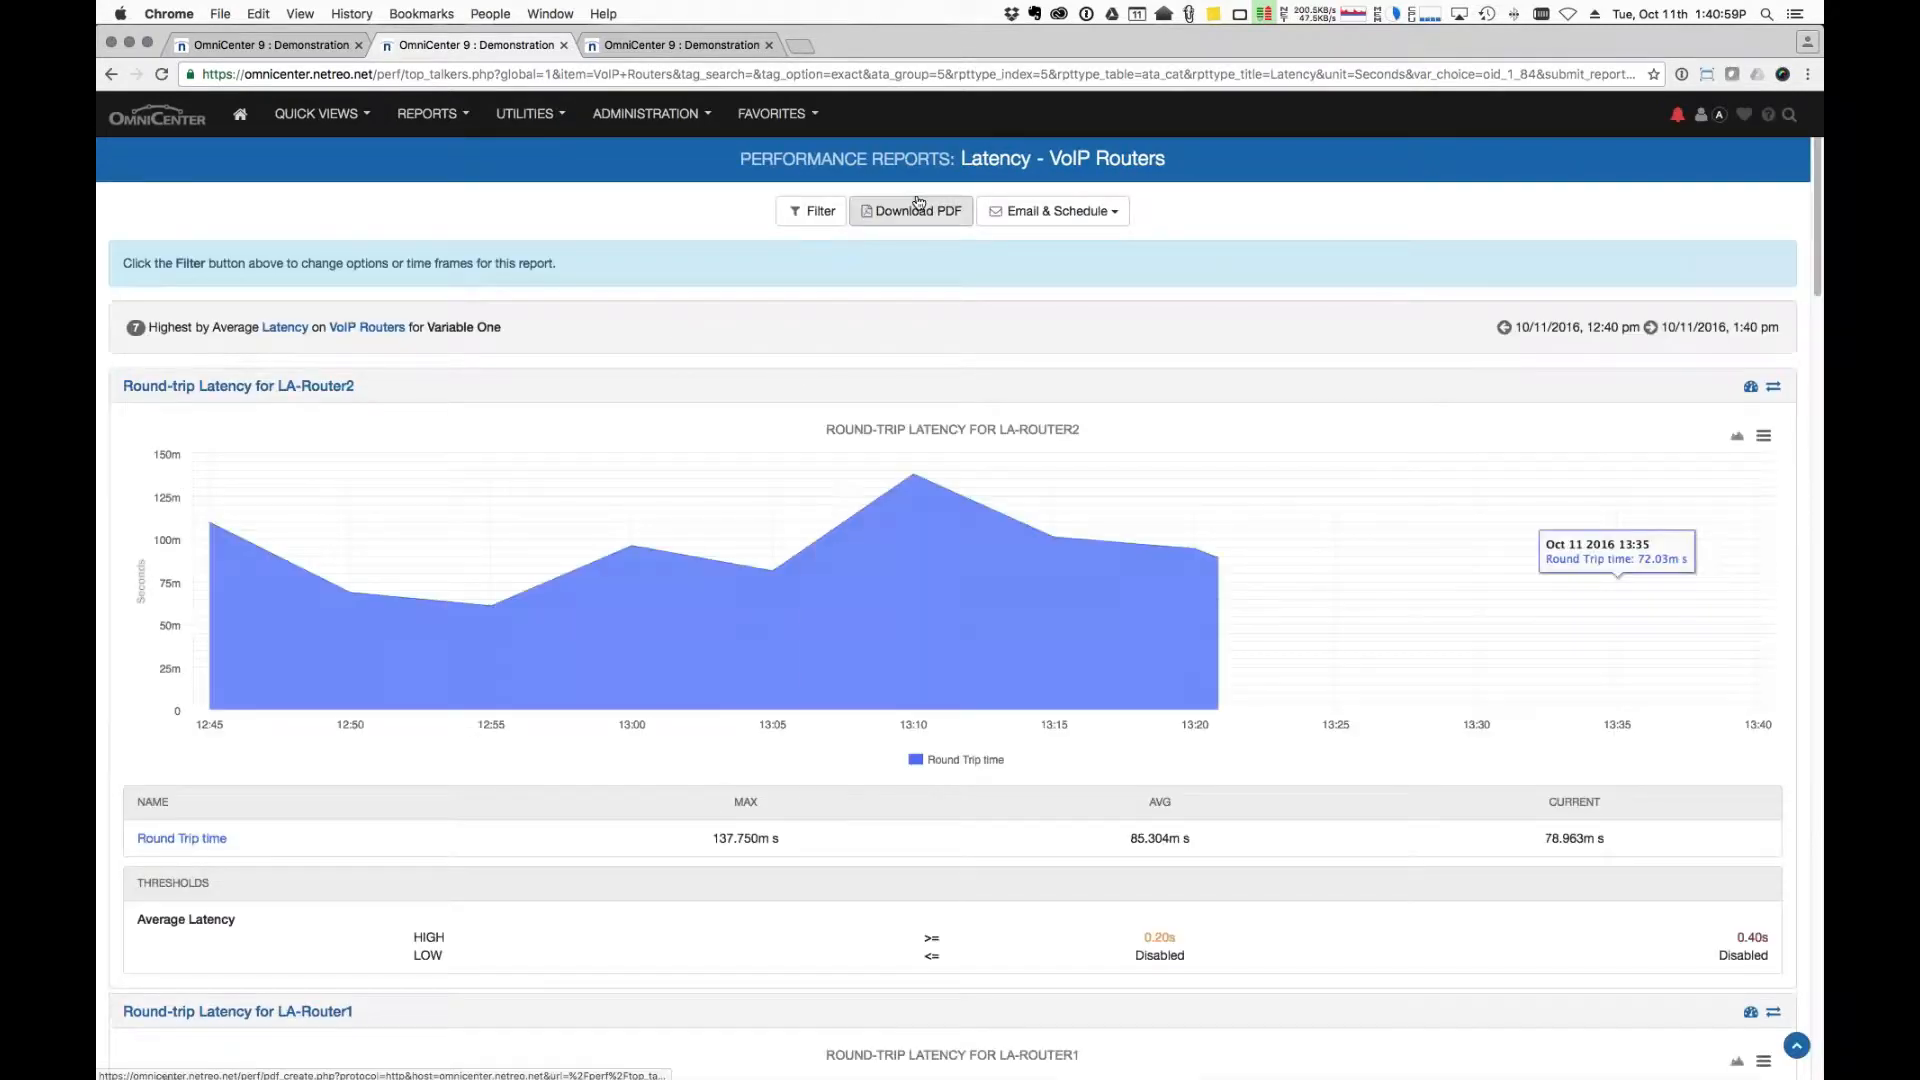
Open the report's filter options and set the quick time frame to Last 7 Days.
left_click(822, 212)
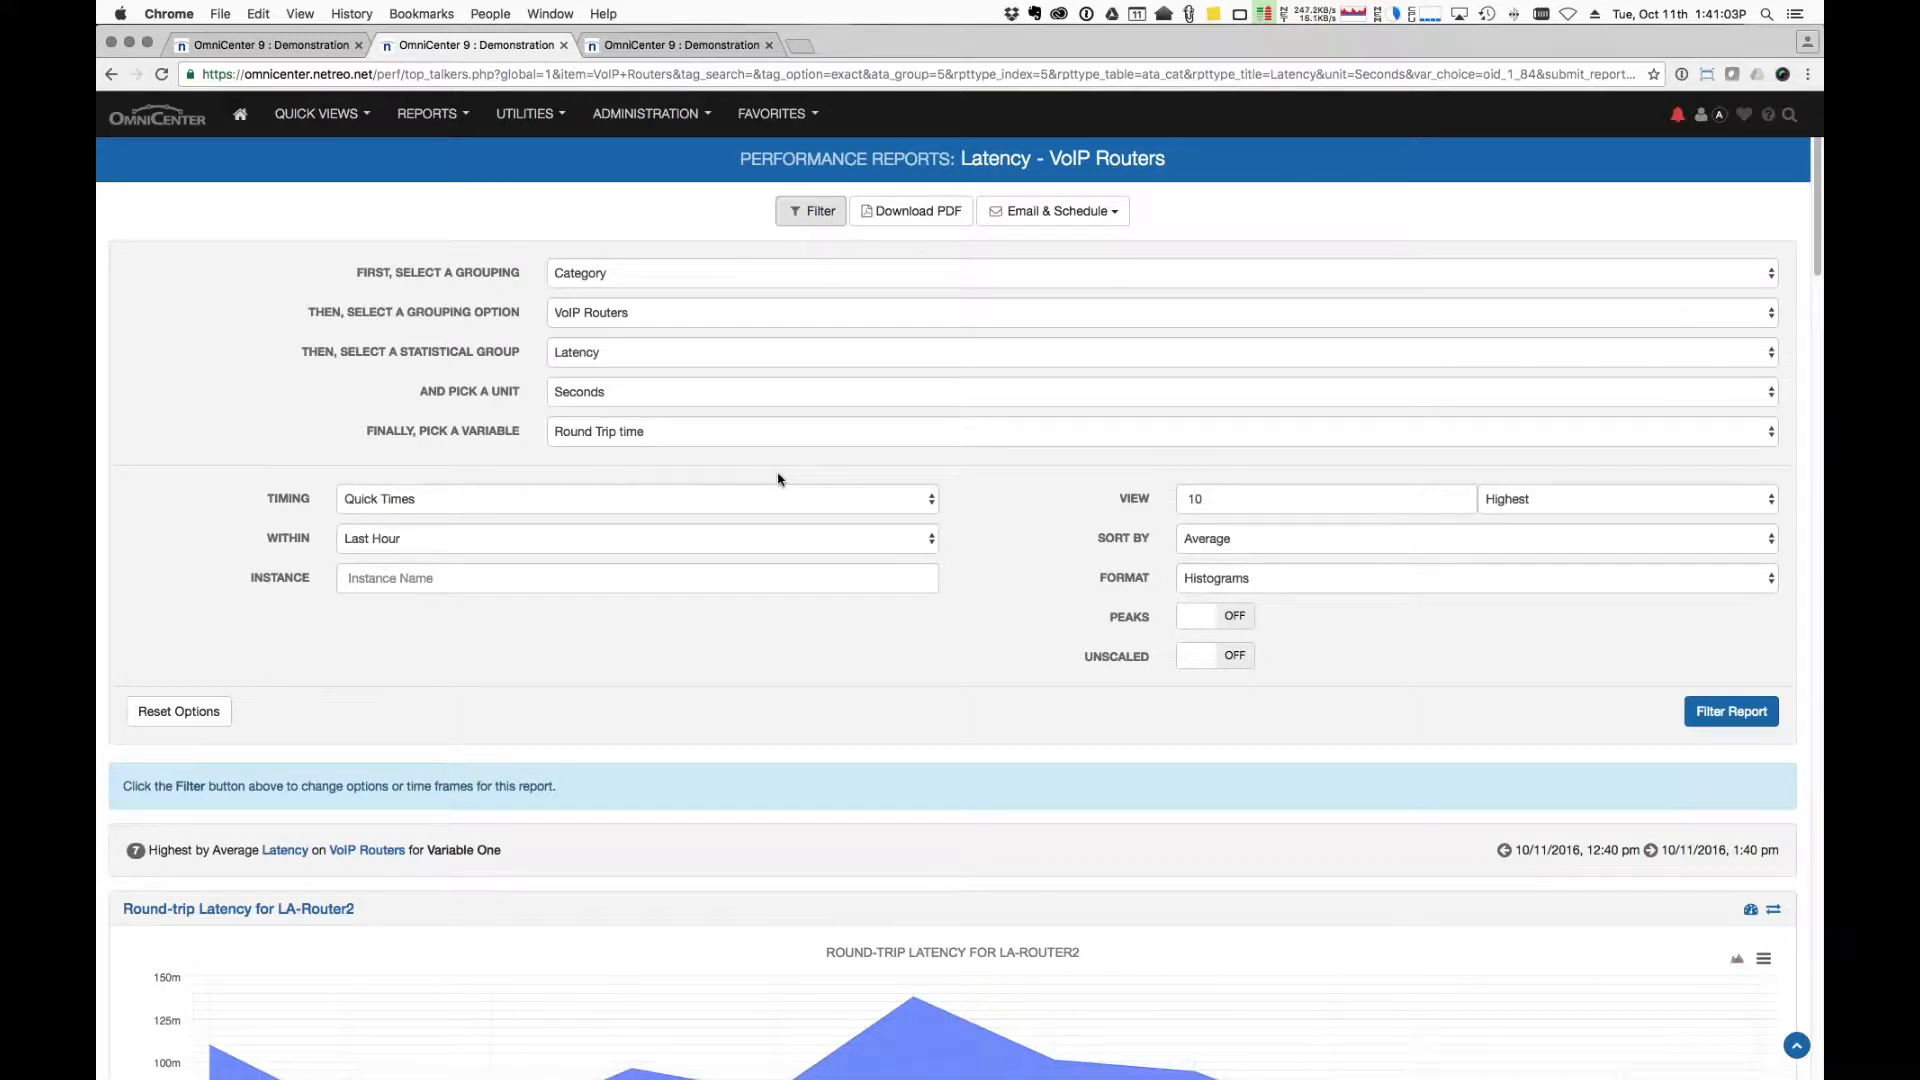
left_click(580, 548)
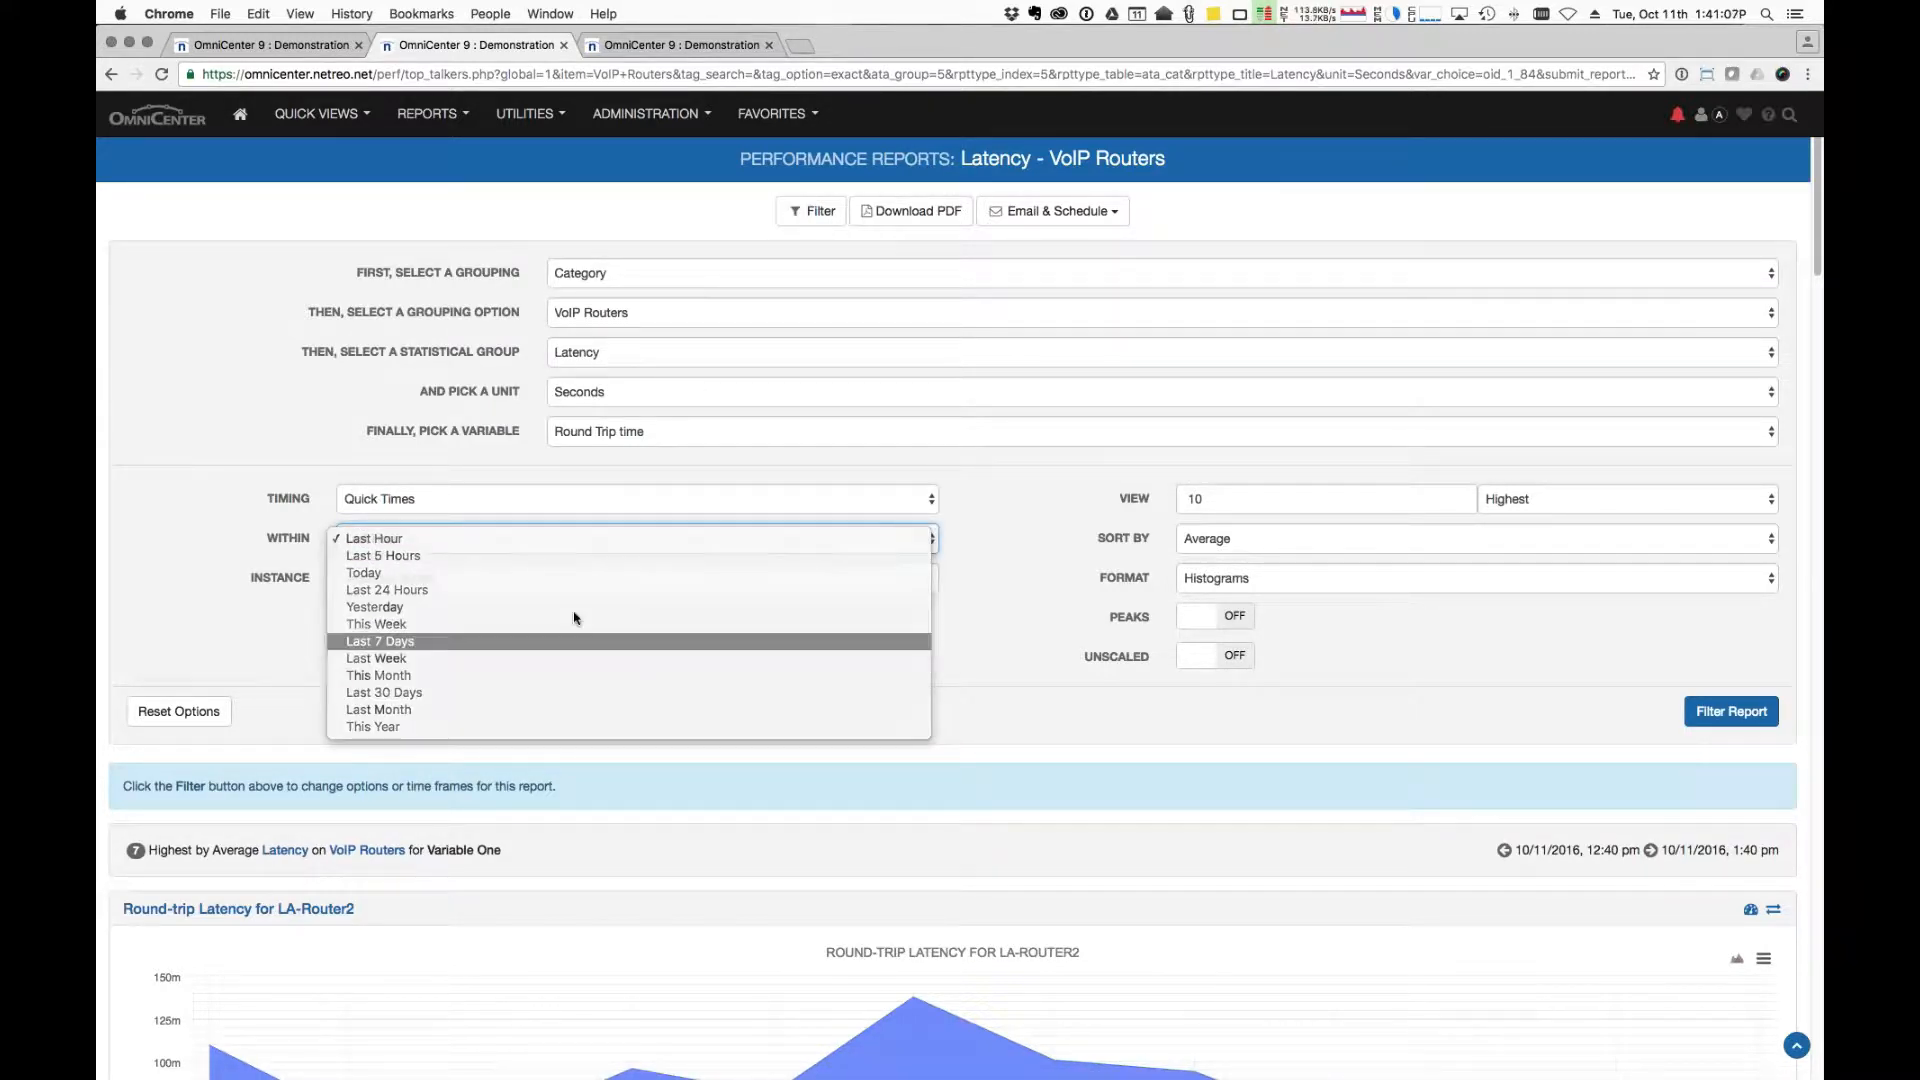
left_click(573, 641)
Switch the report timing to Custom Times with a start time of 10/04/2016 01:00 am.
left_click(566, 499)
left_click(560, 516)
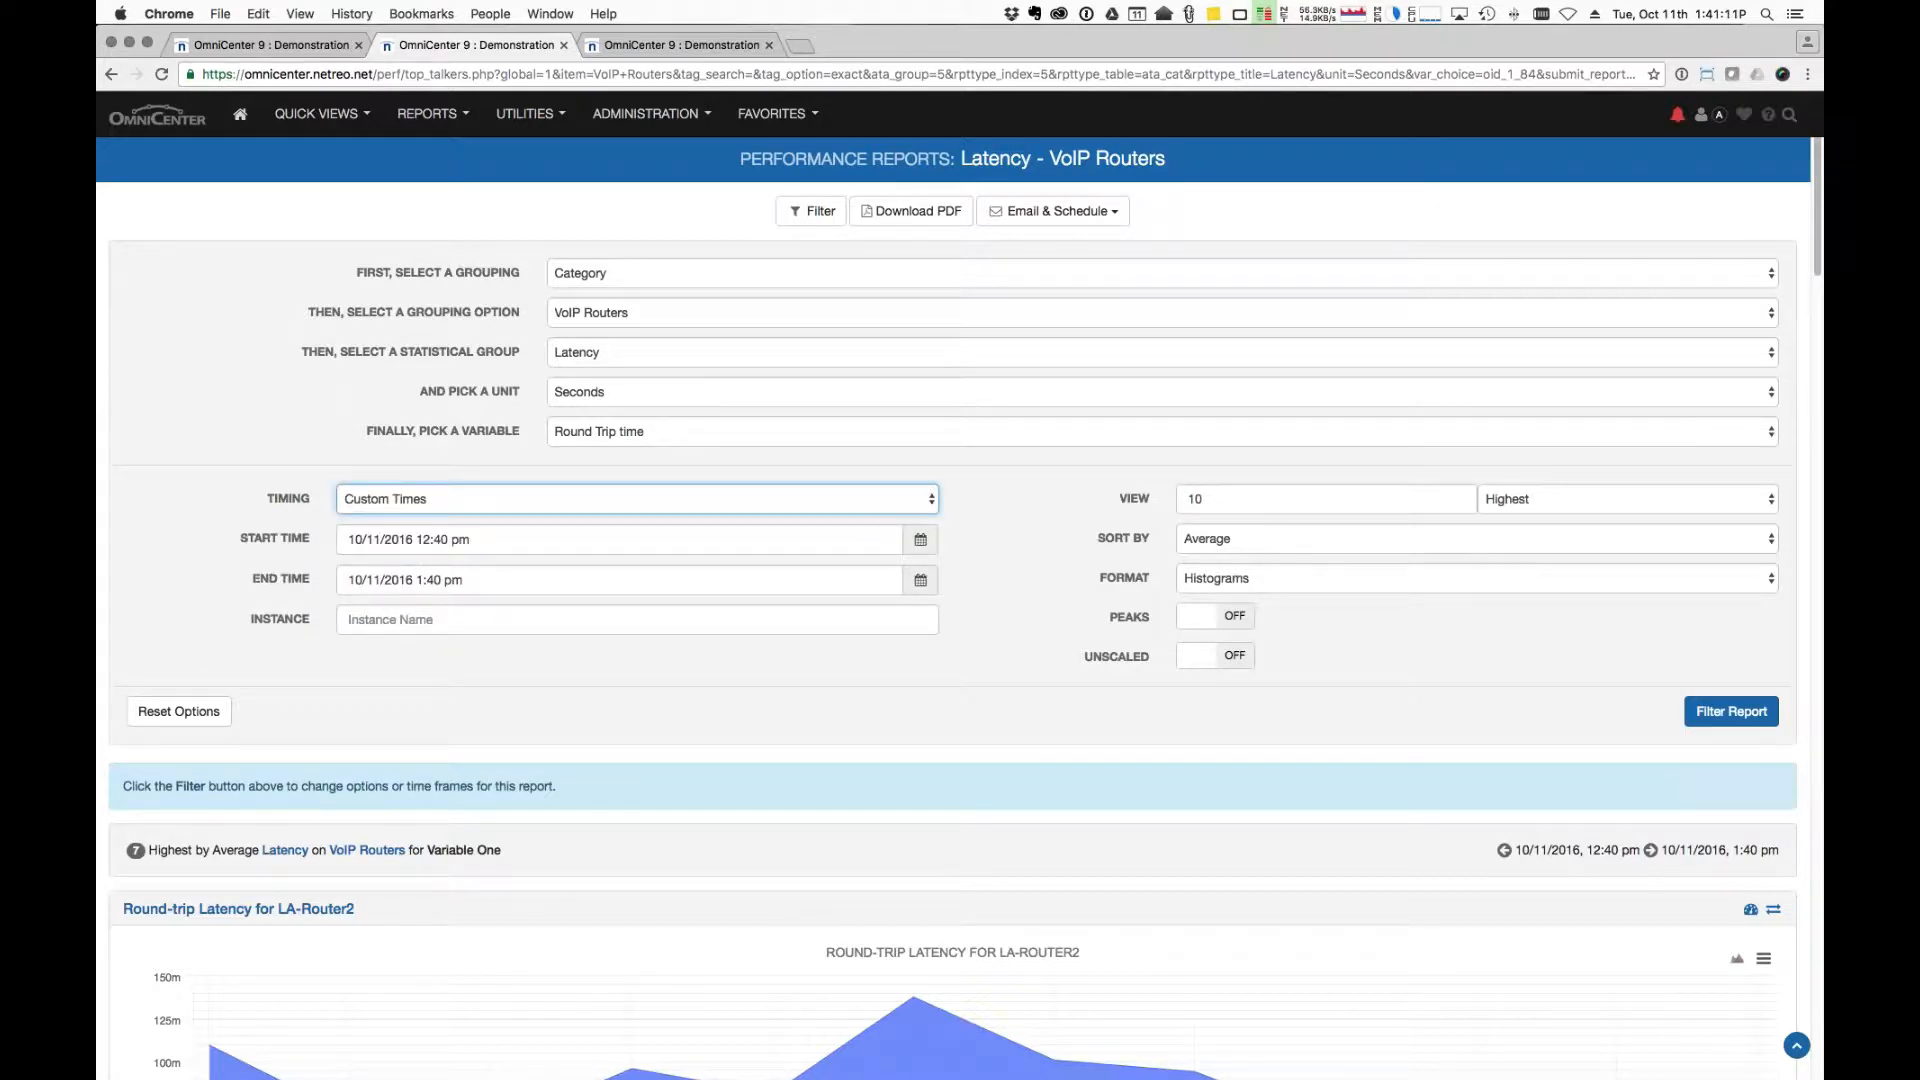
left_click(920, 539)
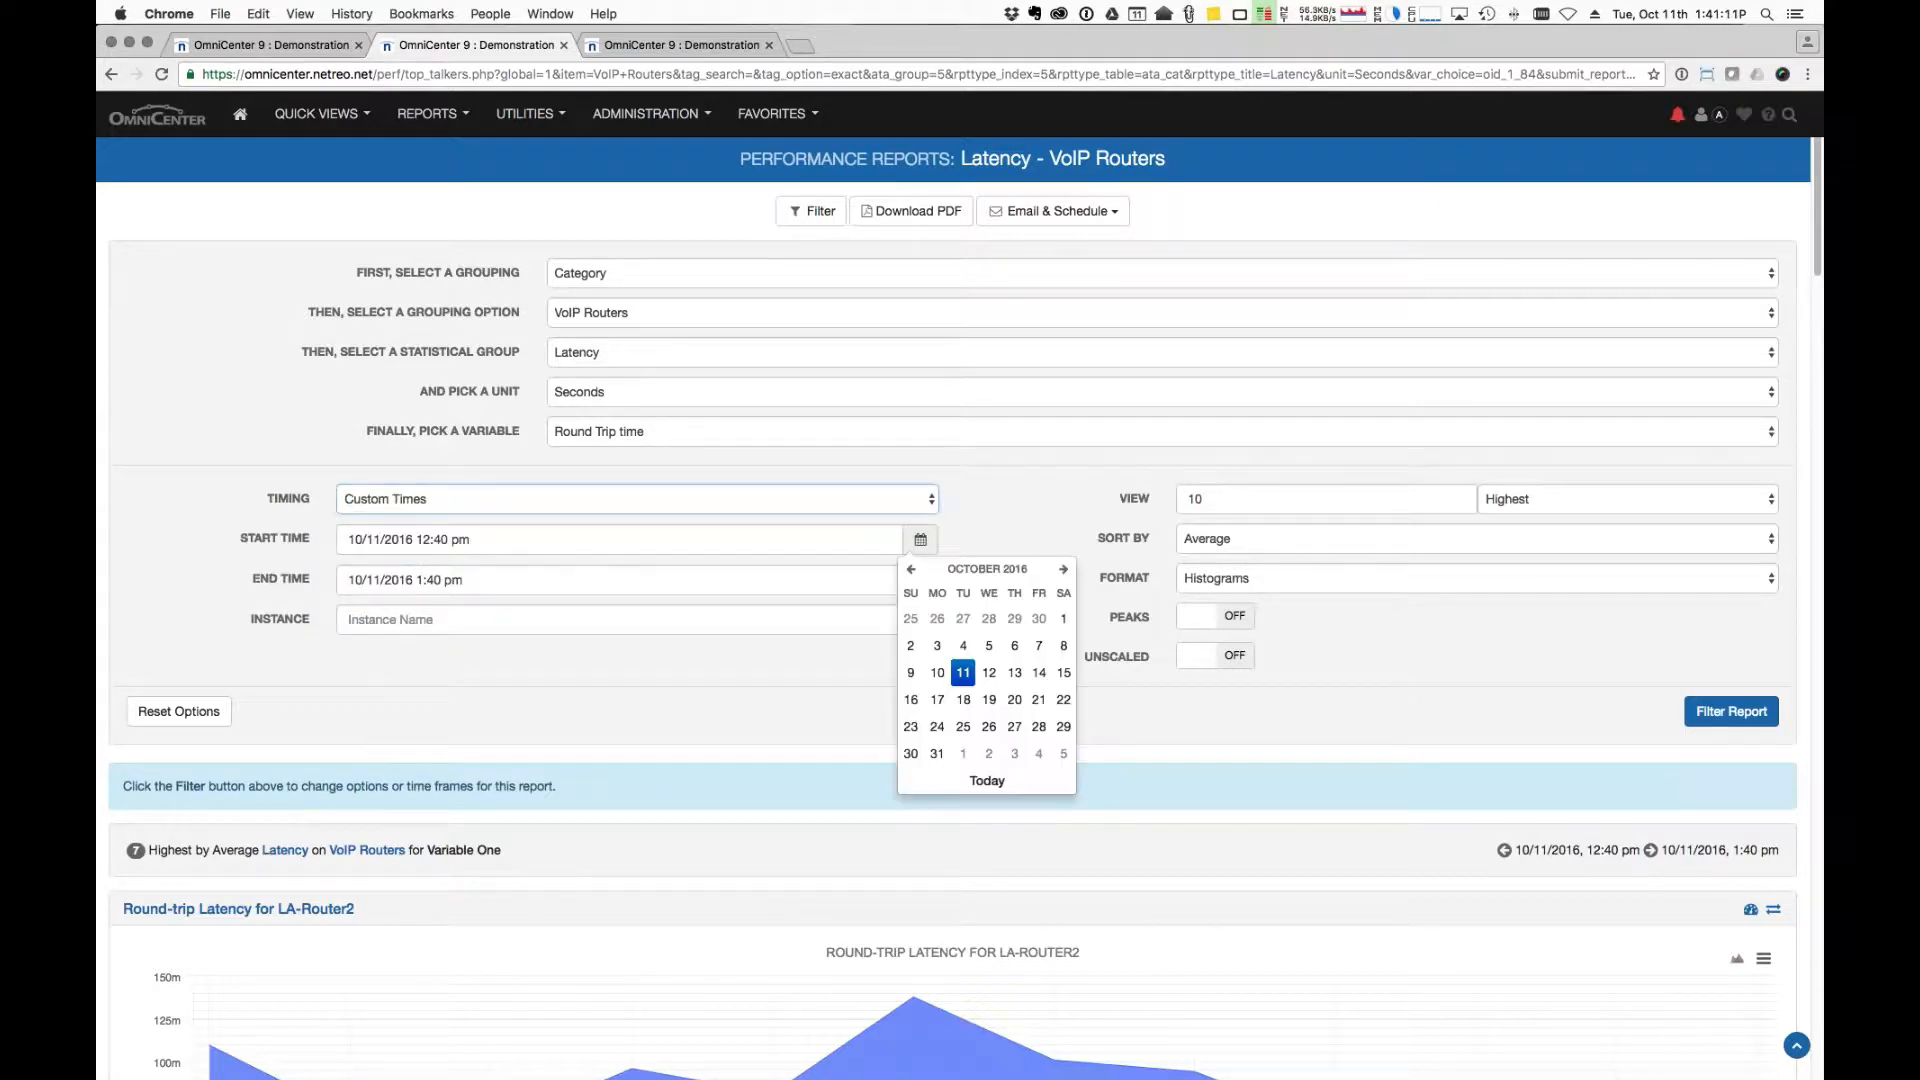
left_click(965, 648)
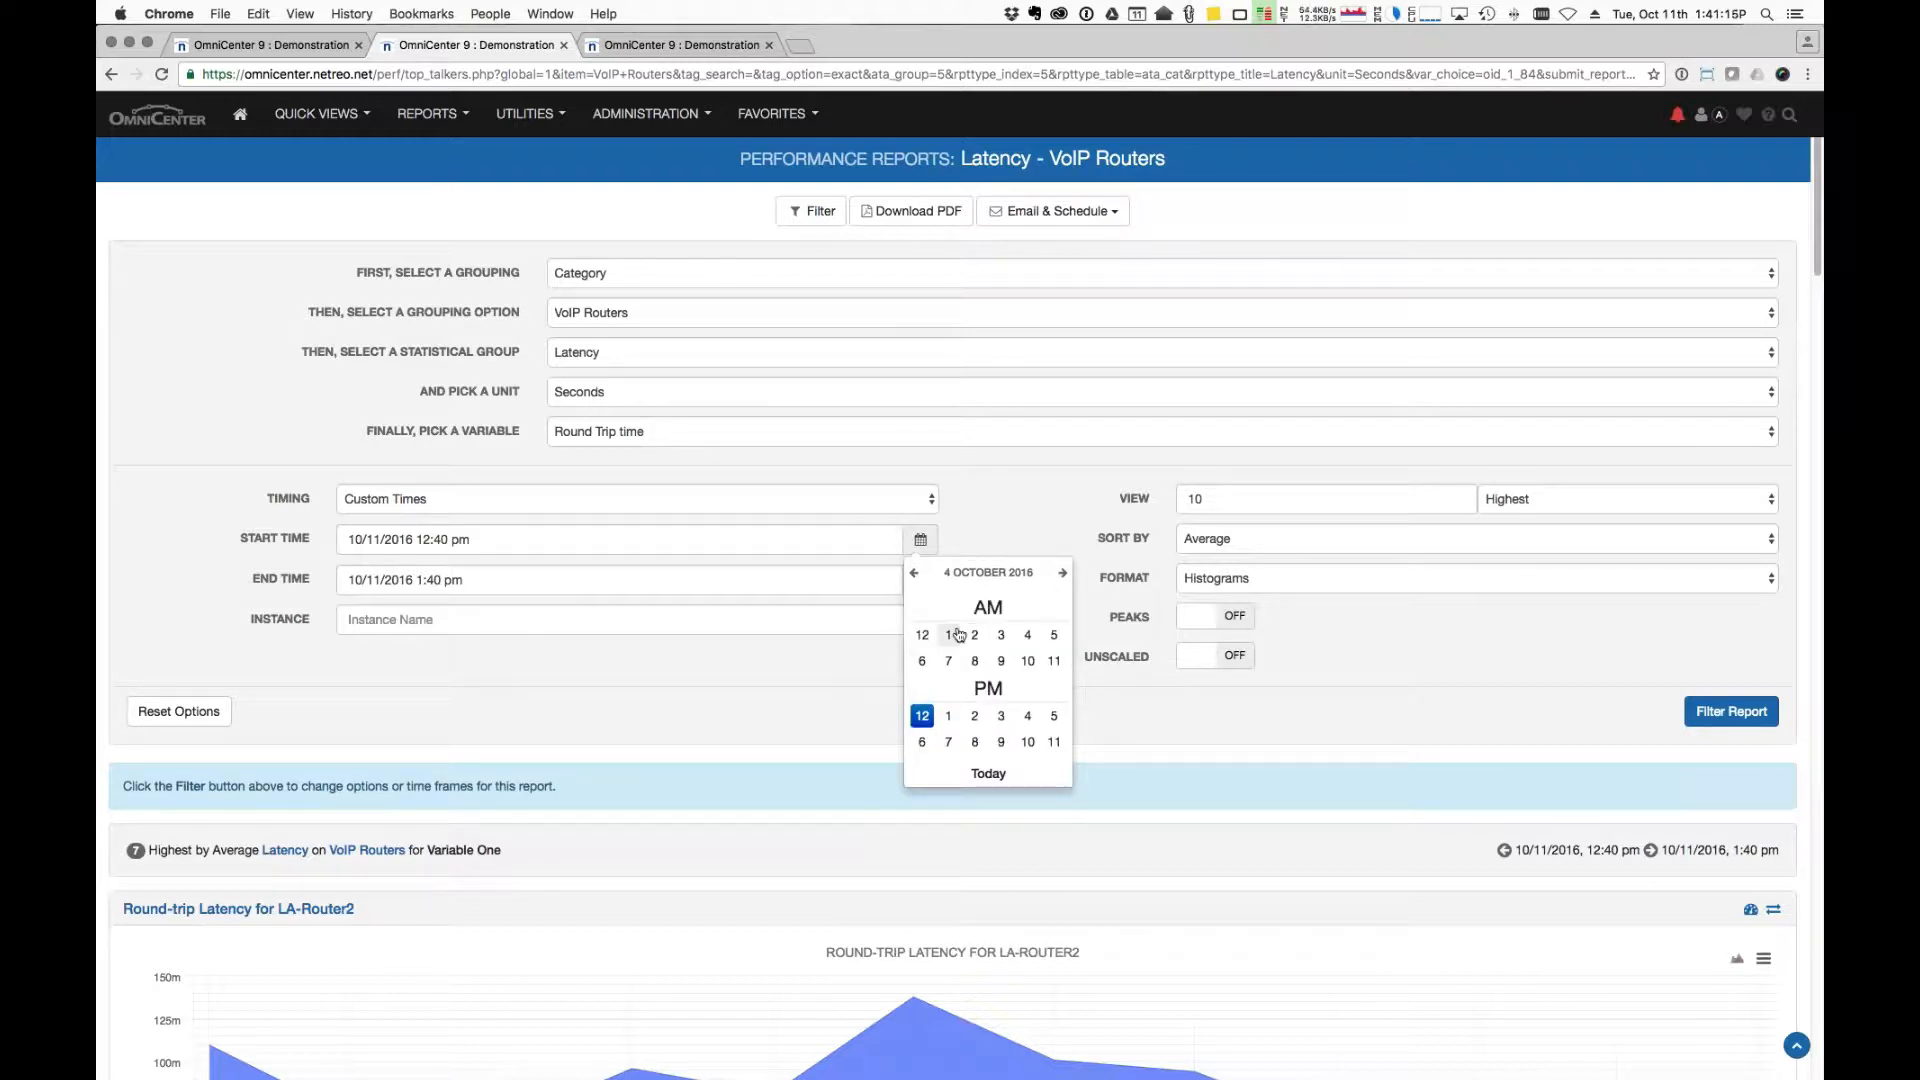
left_click(948, 634)
left_click(929, 633)
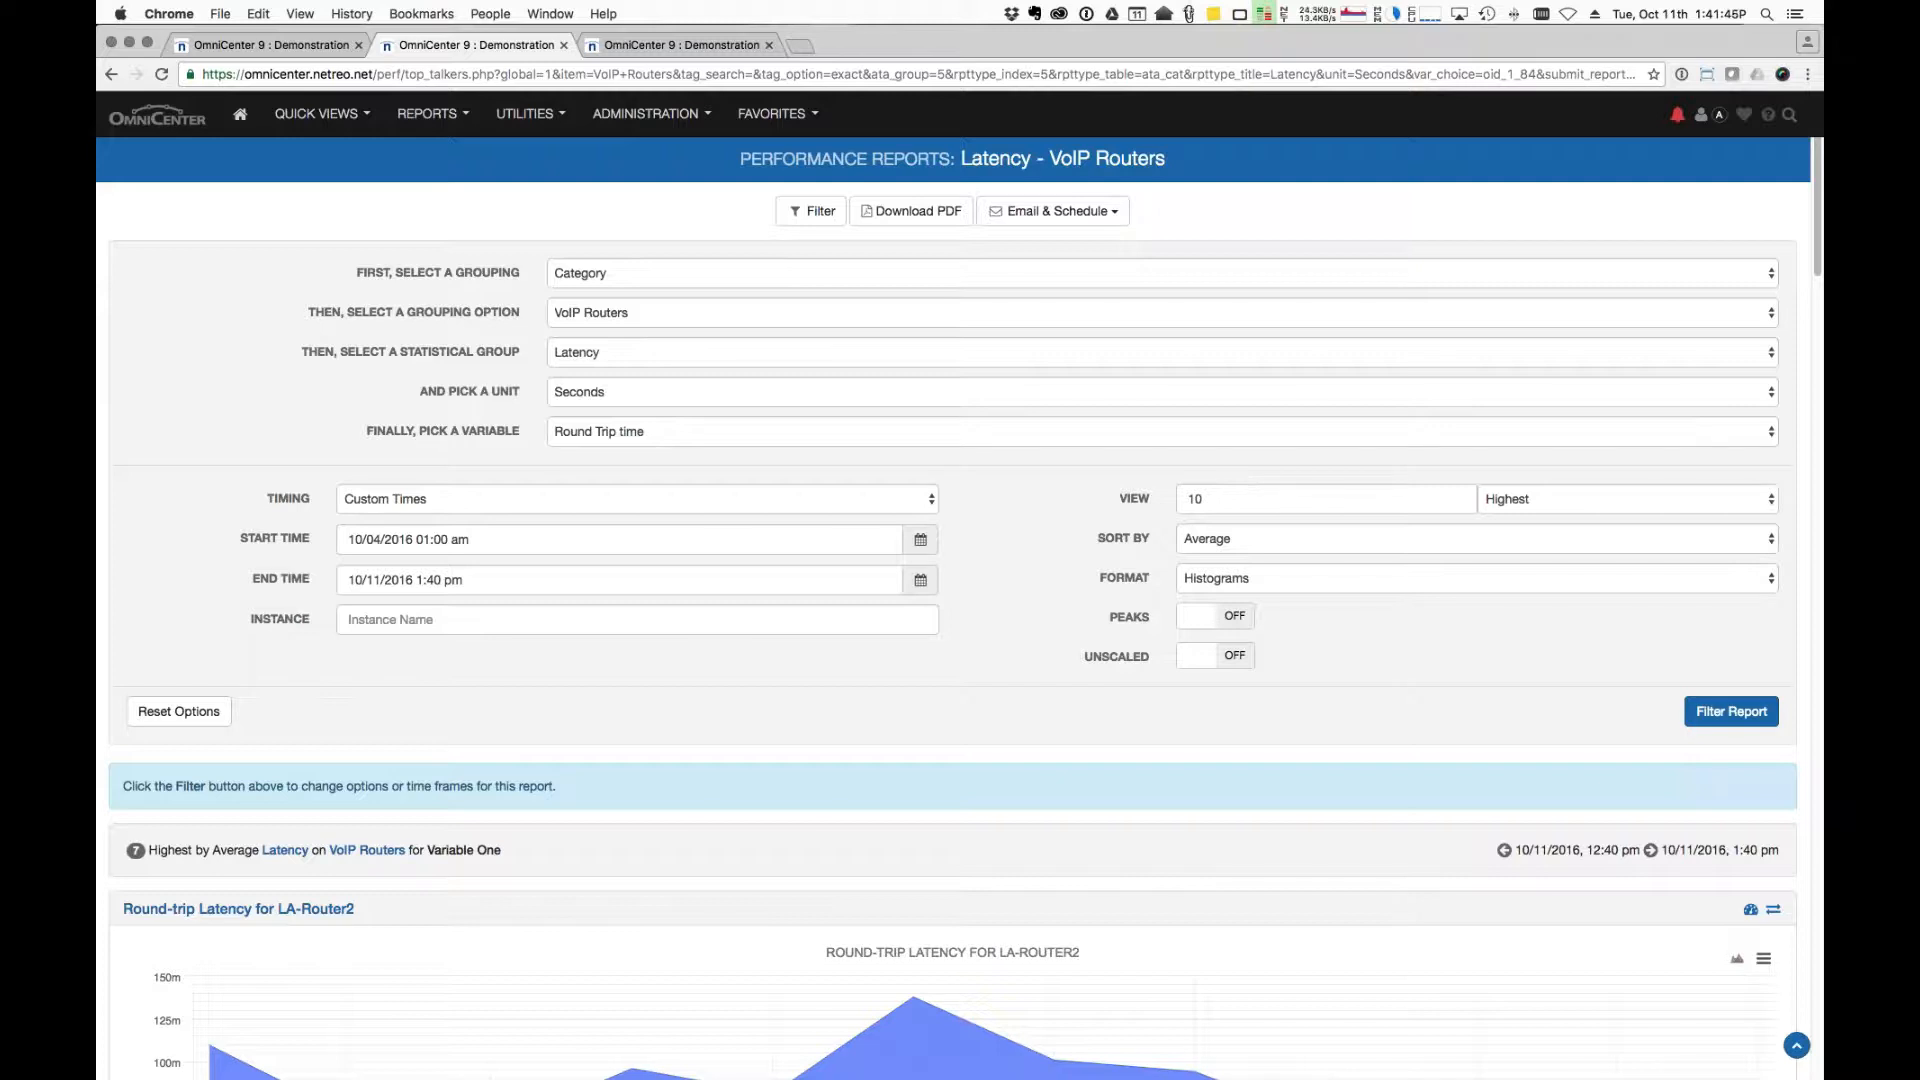
Set the report format to Line Graph, keeping the sort by Average, and regenerate the report.
left_click(1274, 542)
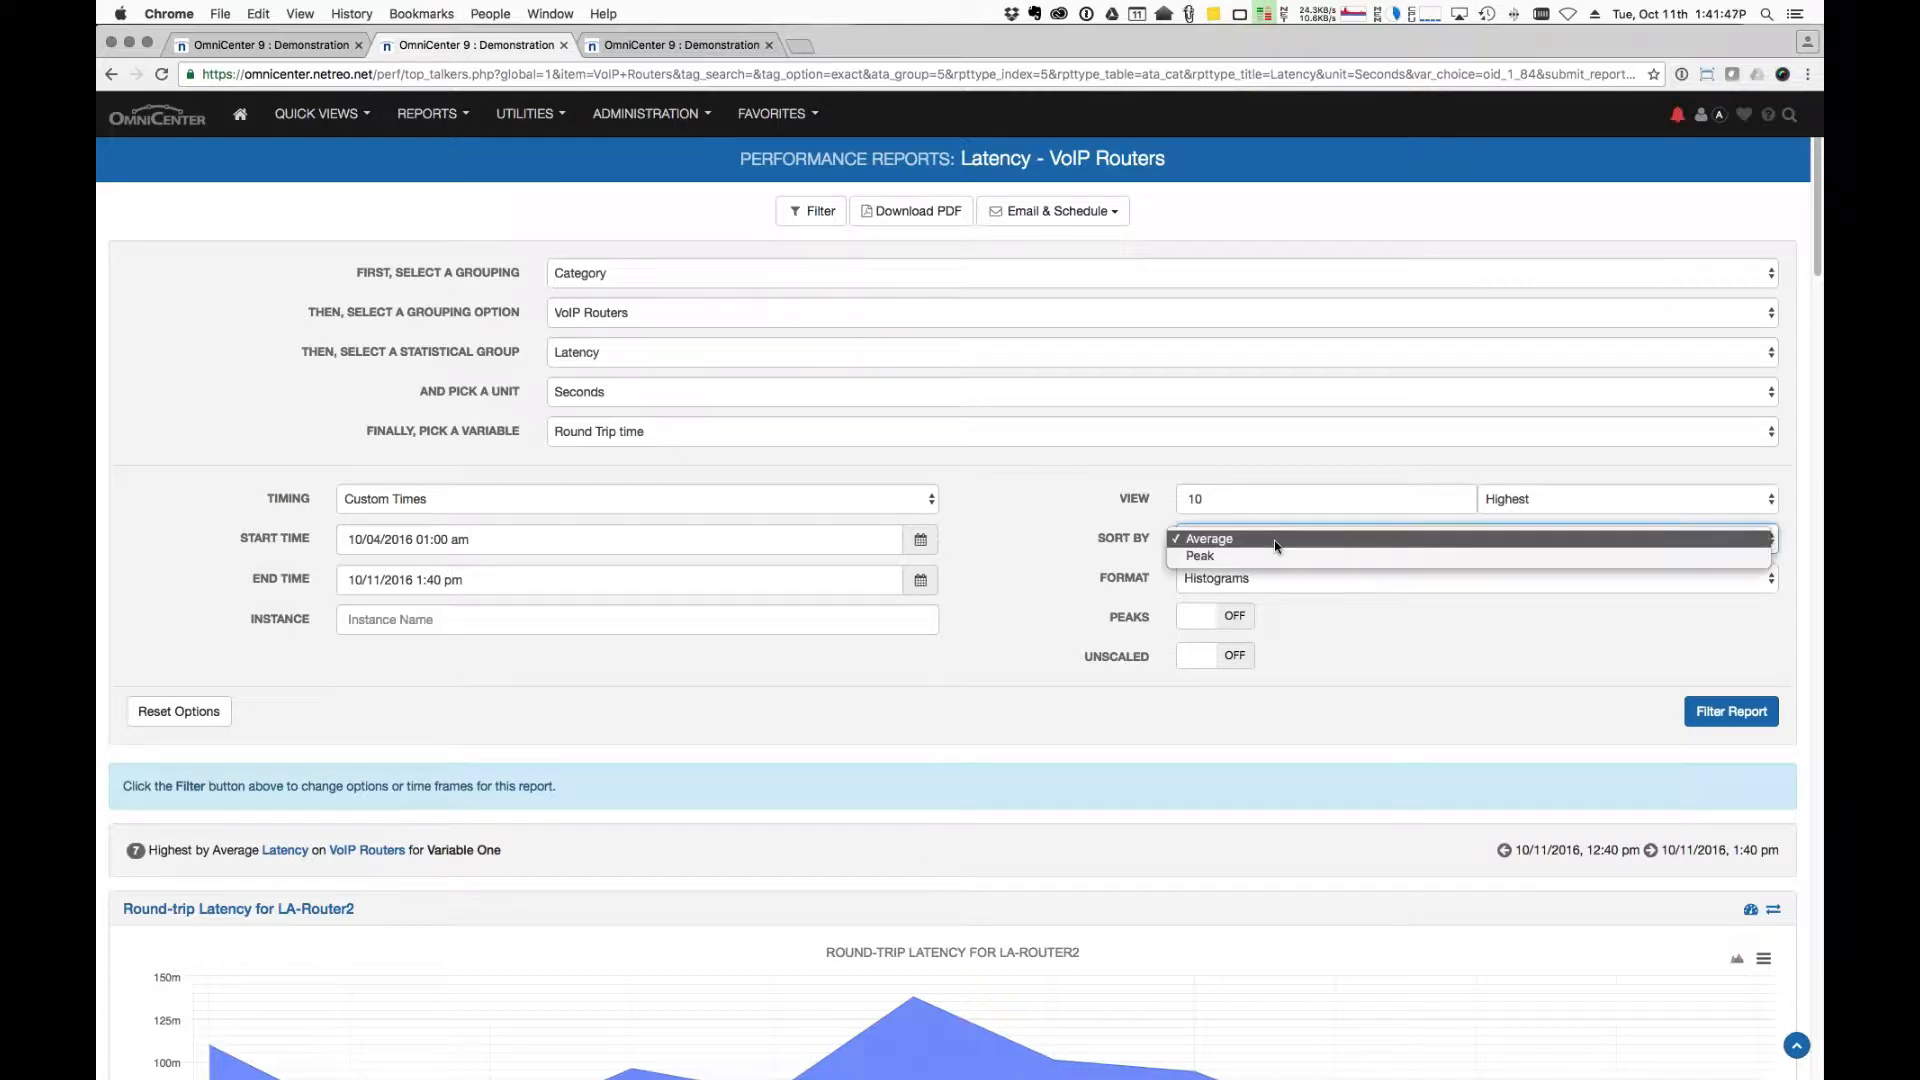
left_click(1211, 483)
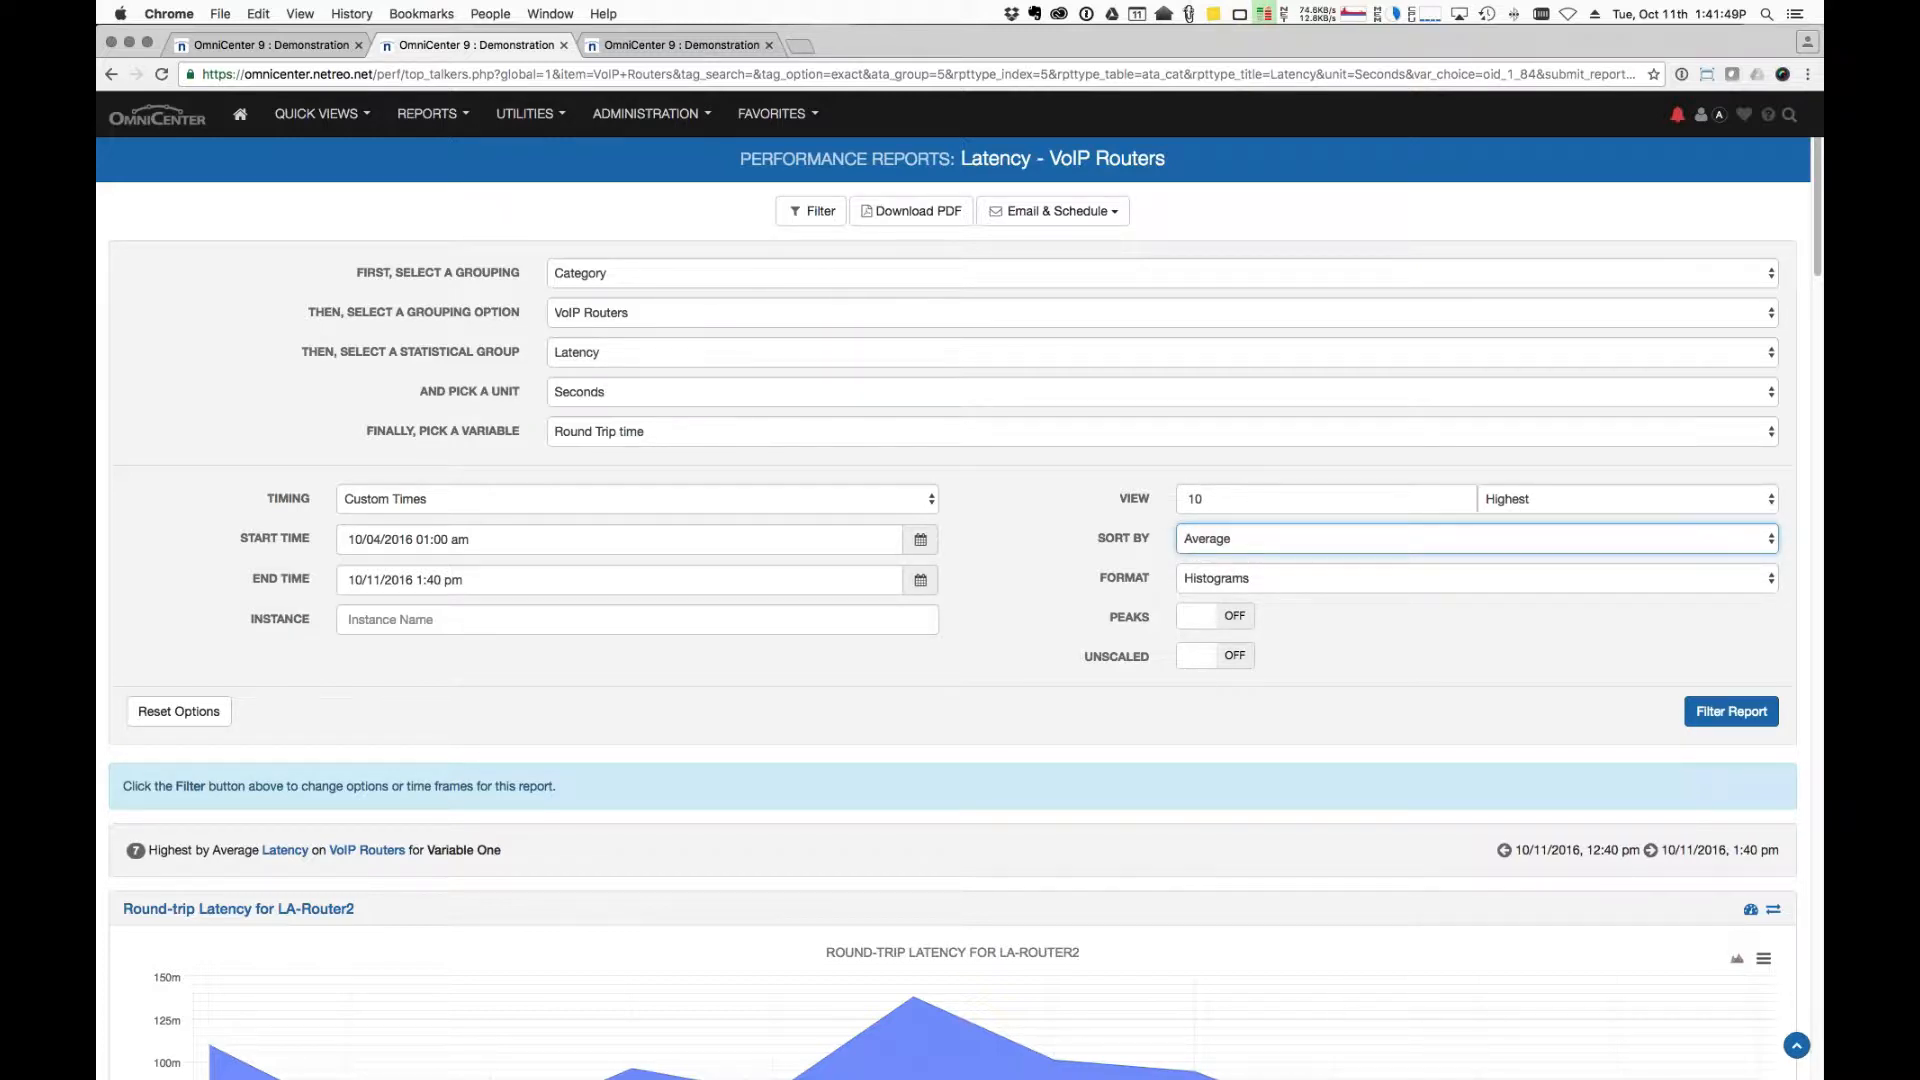
left_click(1378, 588)
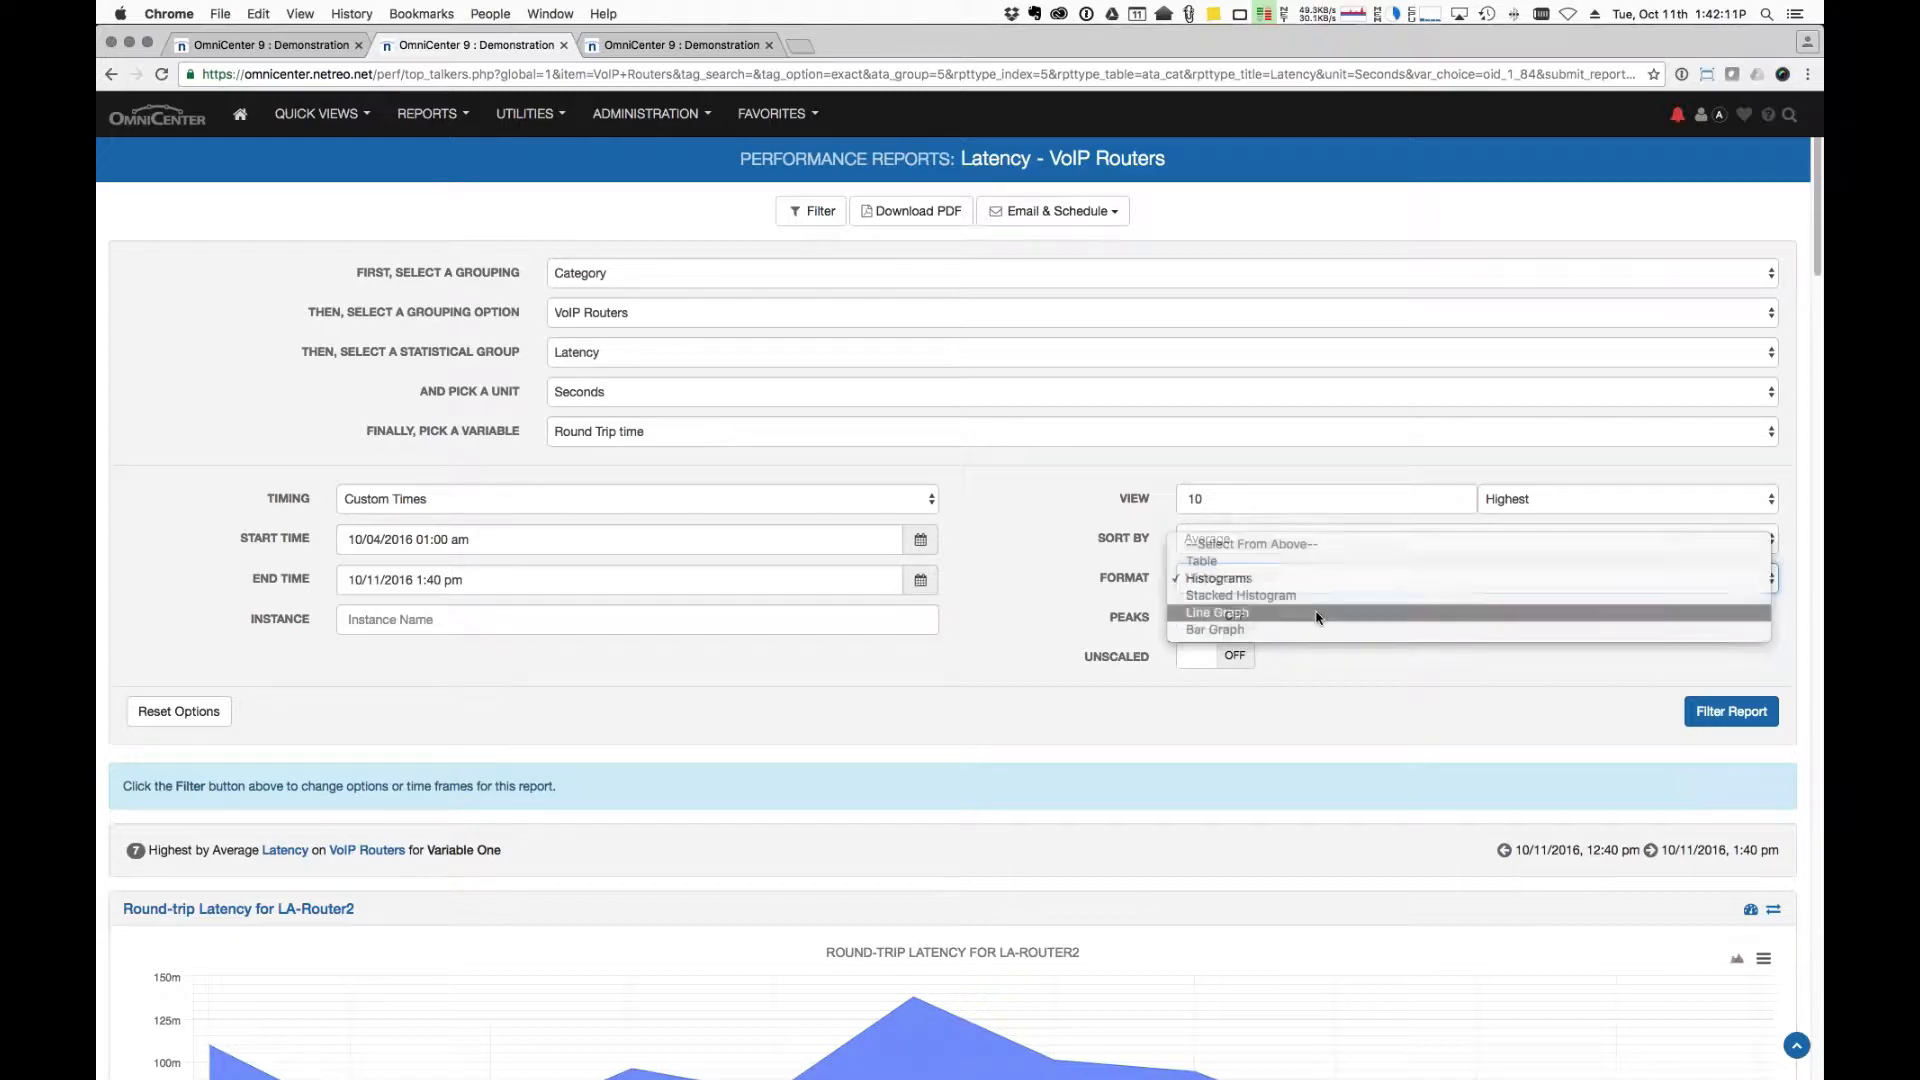
left_click(1316, 614)
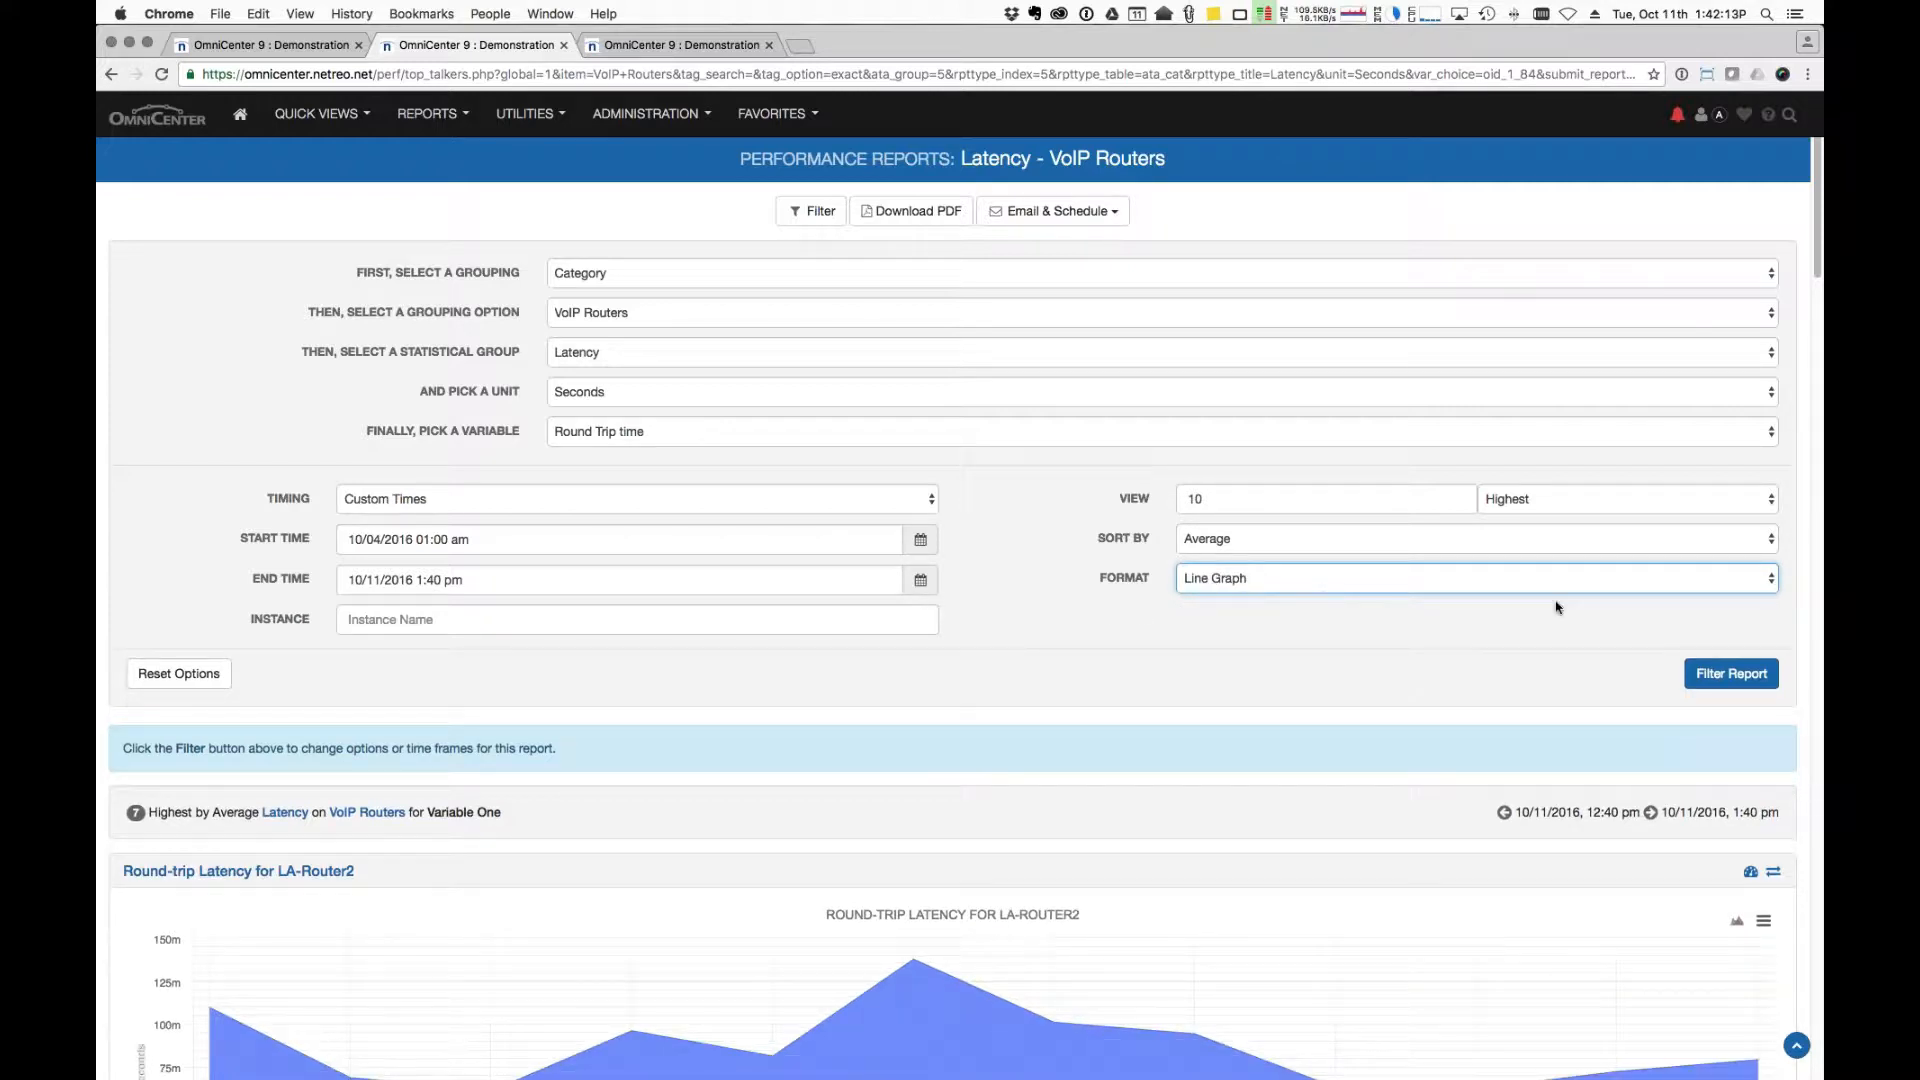
left_click(1702, 676)
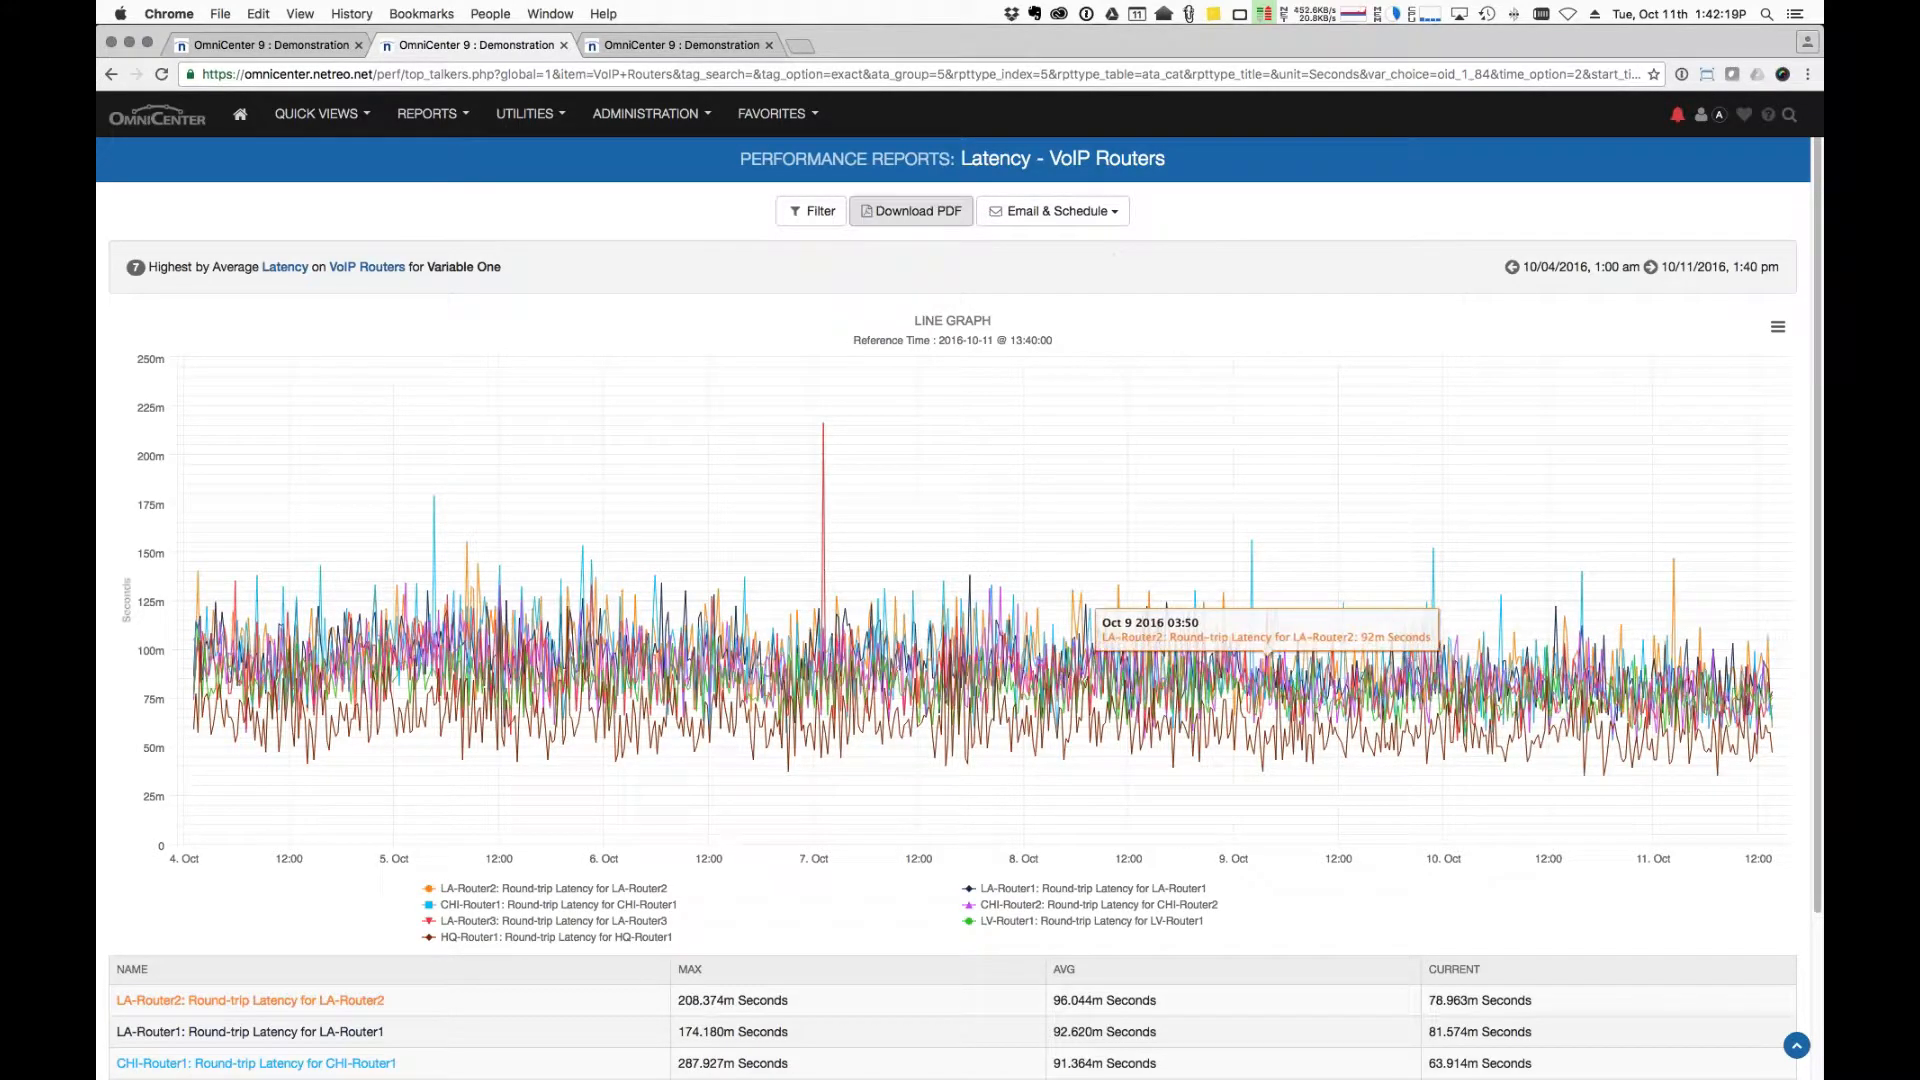
Refilter the latency report to sort by Peak and display as a Bar Graph.
left_click(810, 211)
left_click(1383, 542)
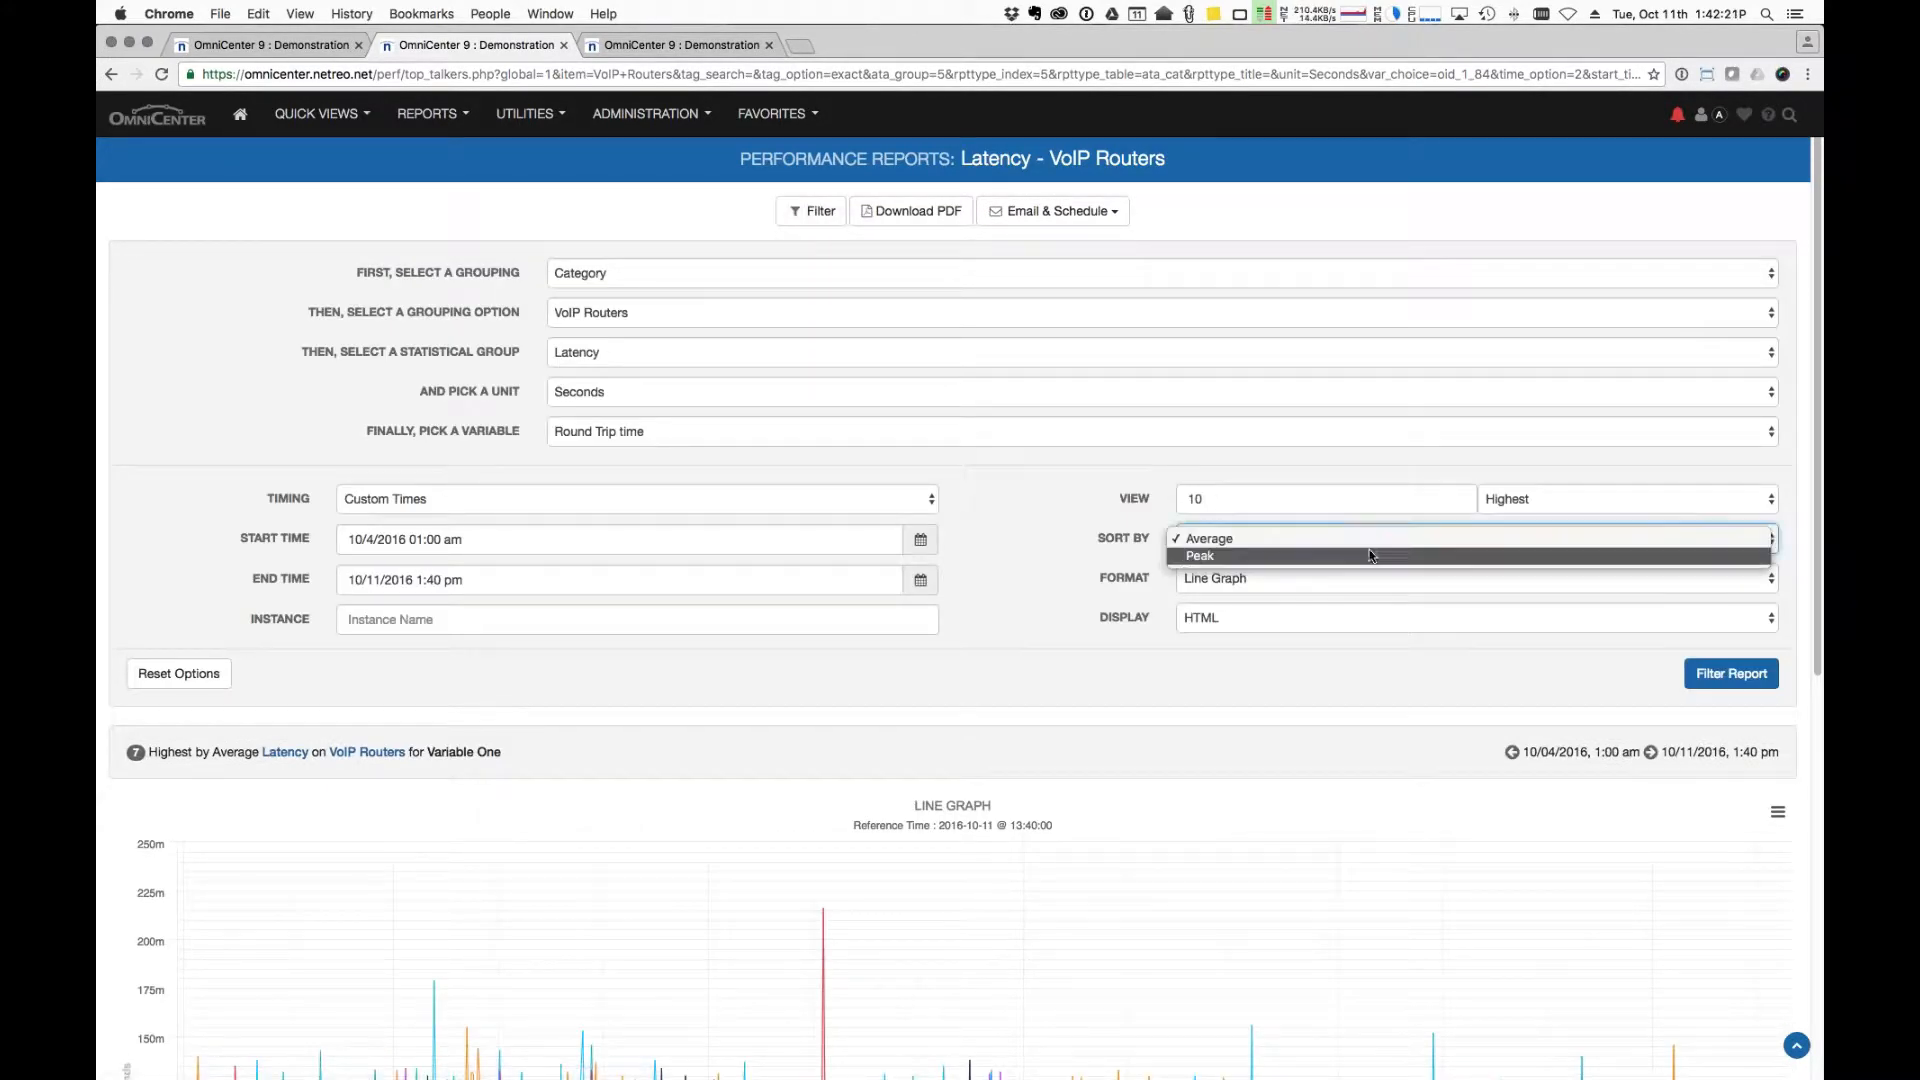
left_click(1365, 552)
left_click(1314, 588)
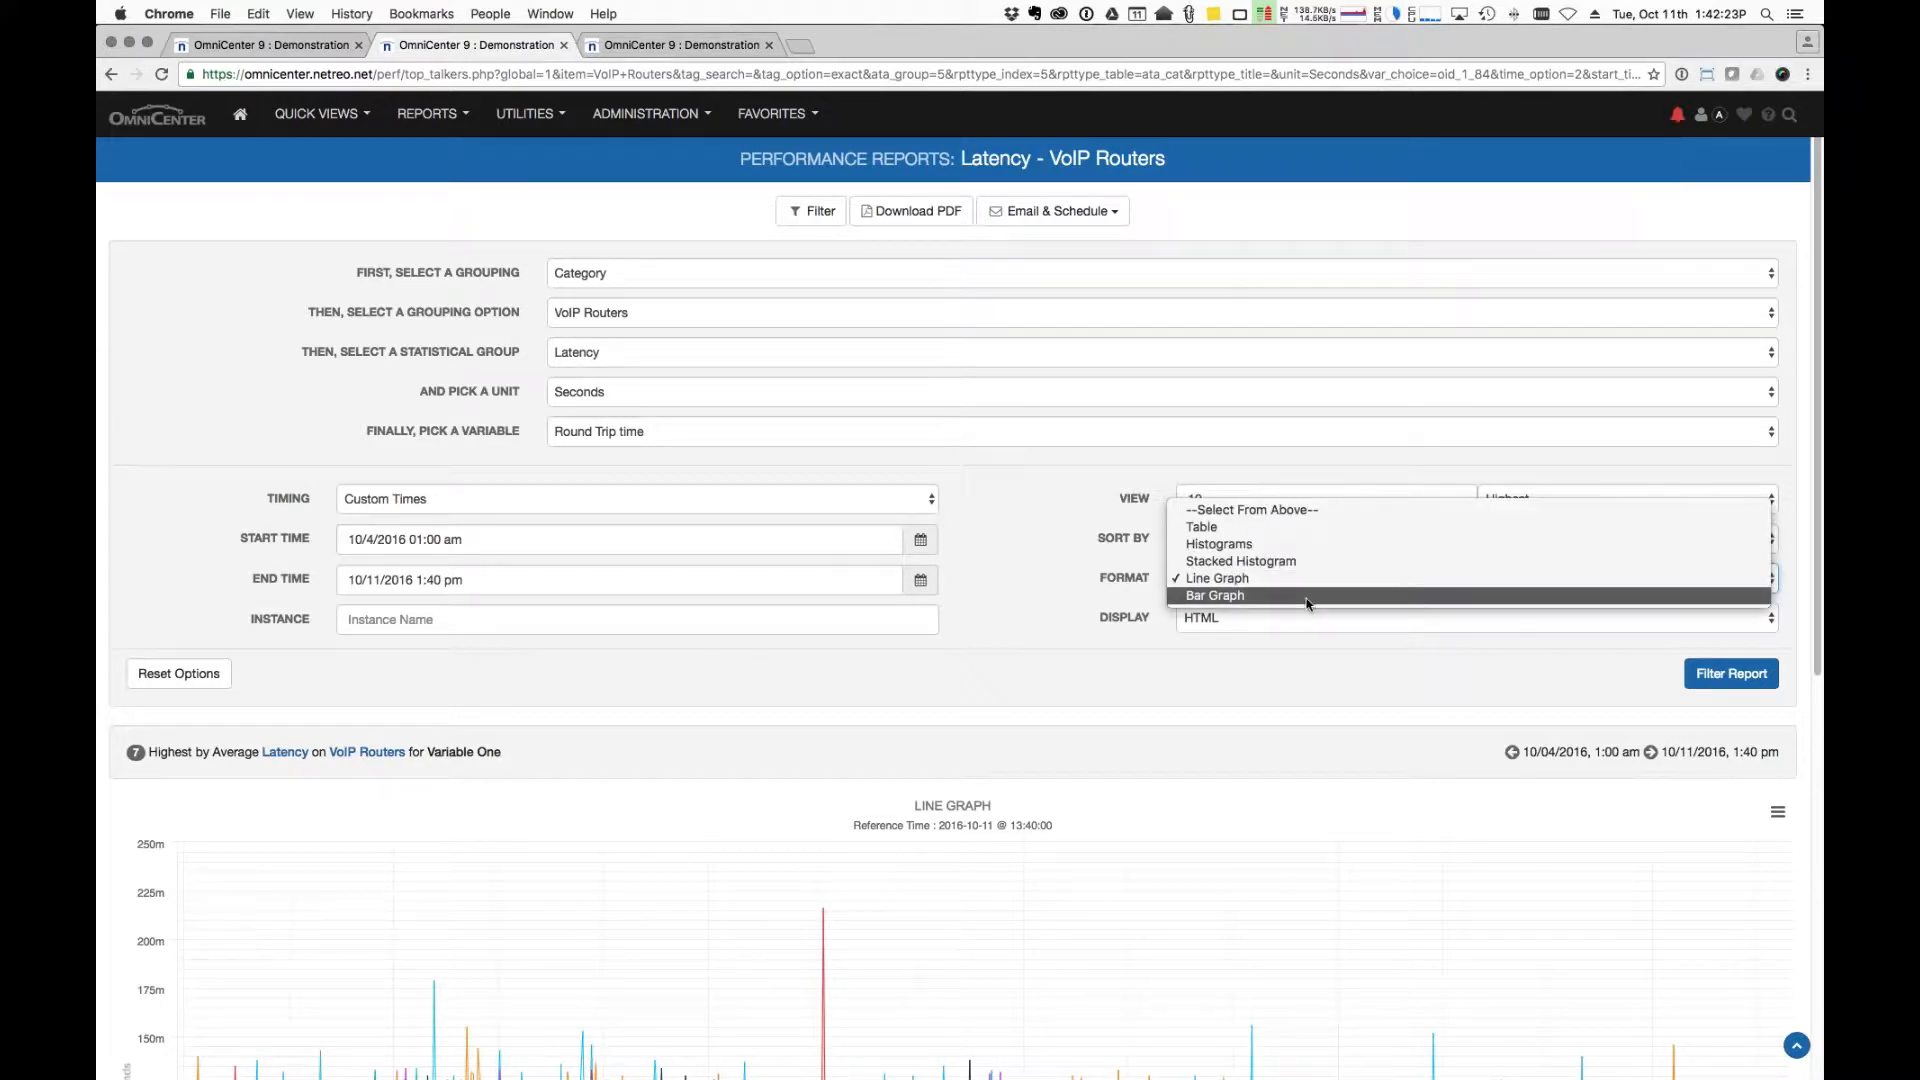
left_click(1305, 596)
left_click(1751, 675)
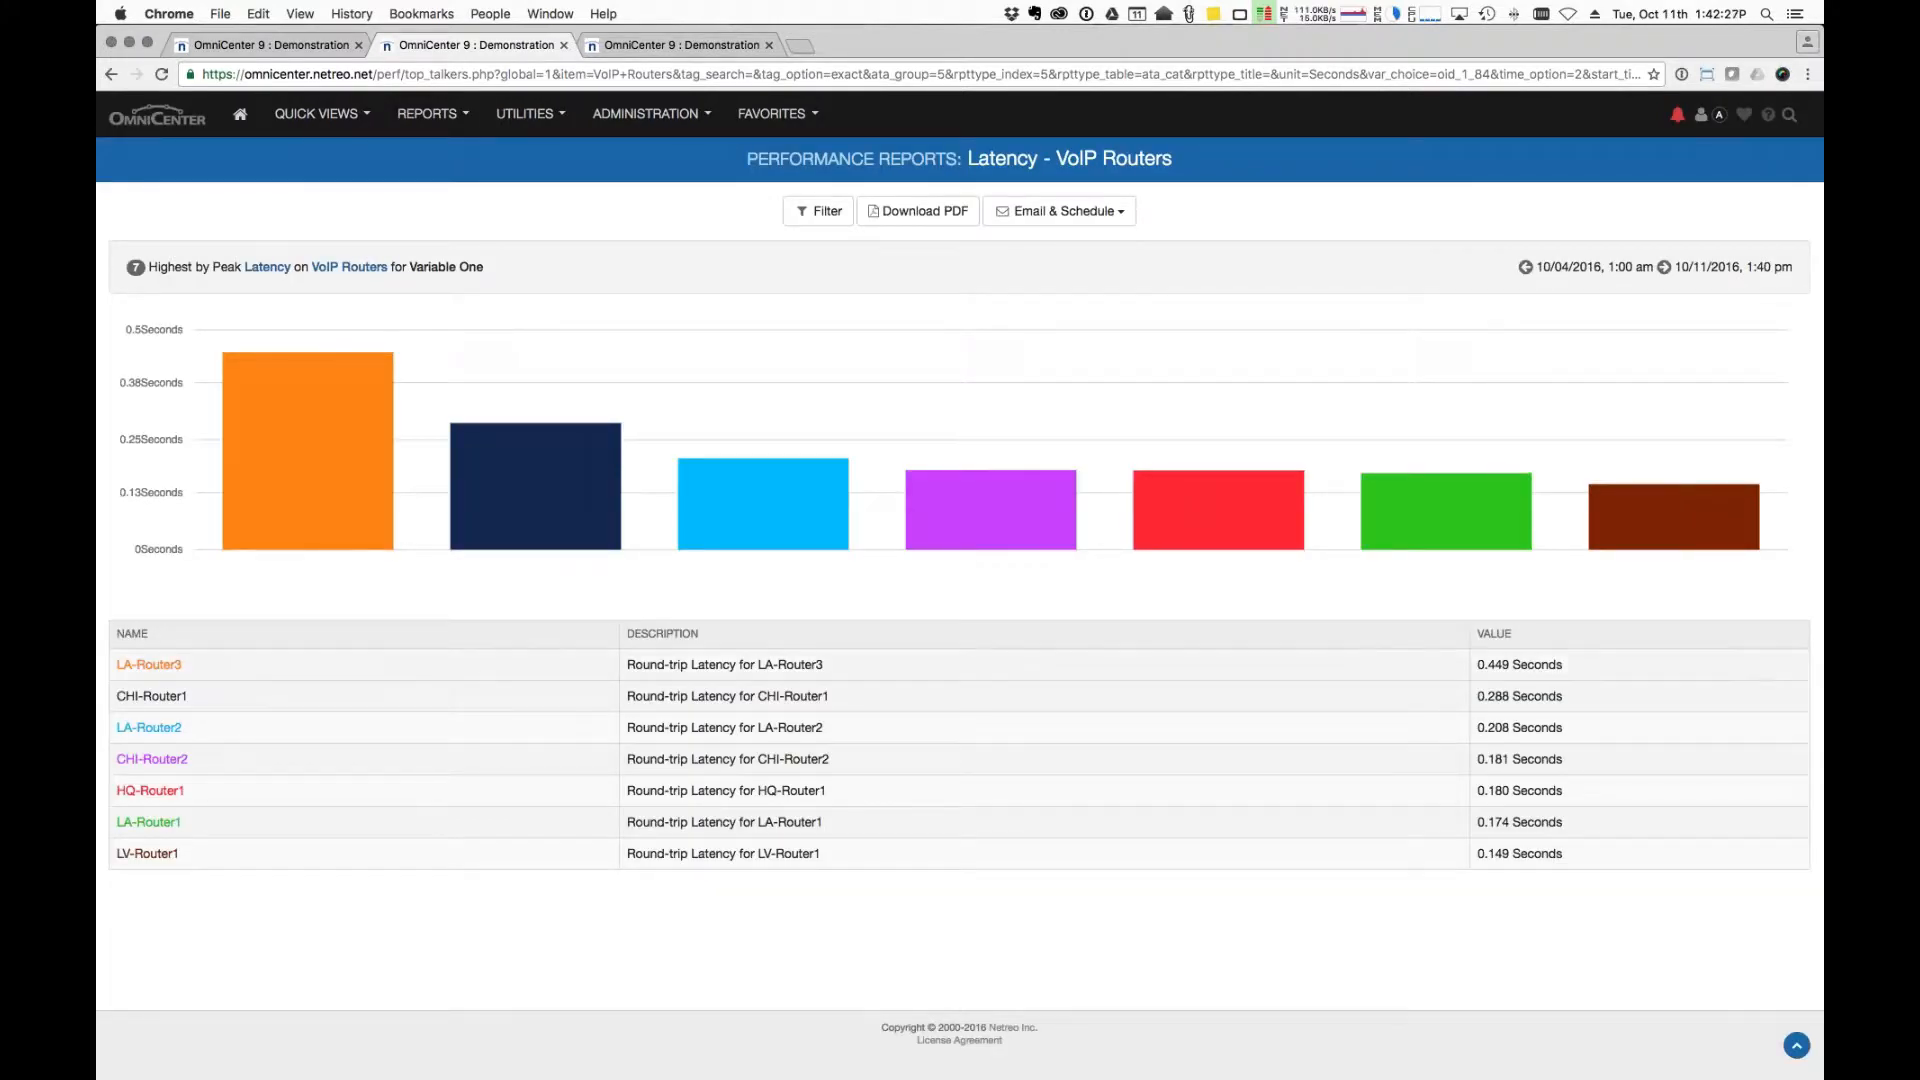
mouse_move(300, 484)
Add the bar graph report to the existing custom report Test and go to the custom report management page.
left_click(1097, 214)
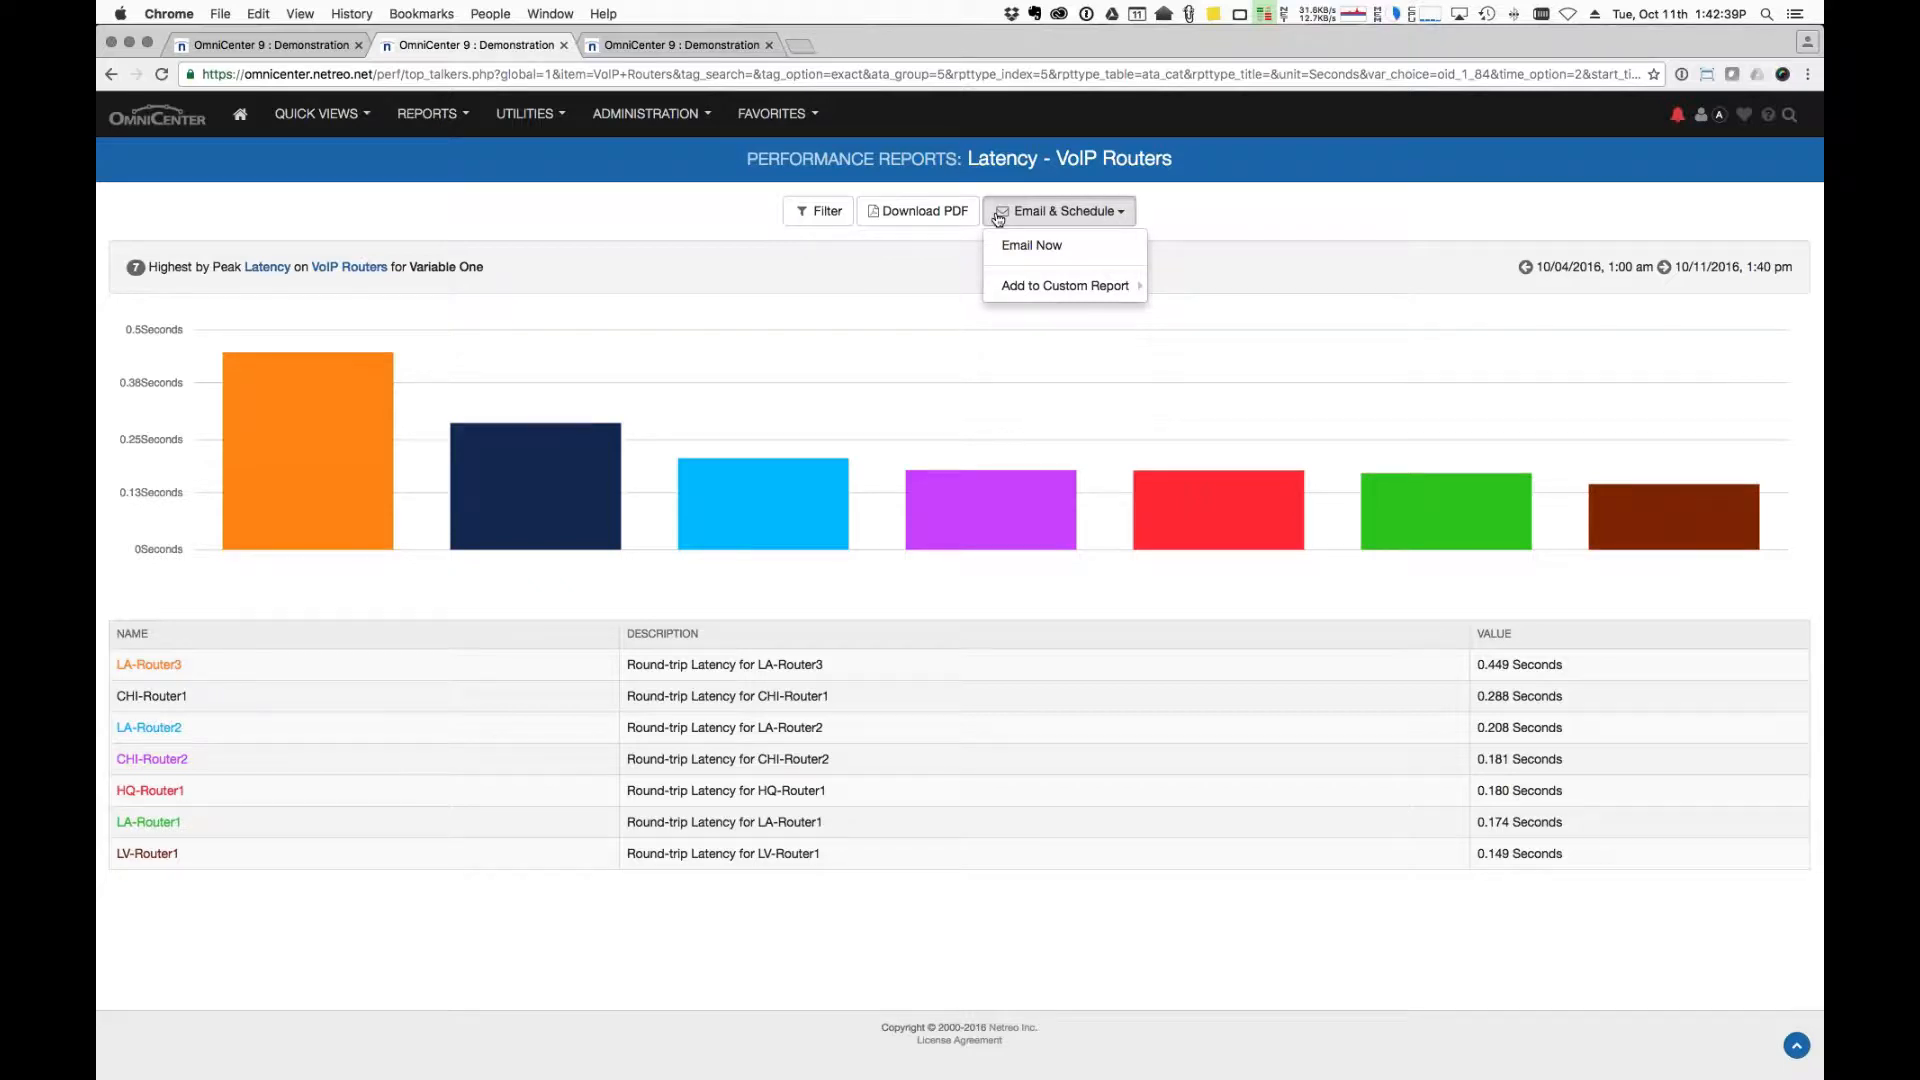
mouse_move(1099, 292)
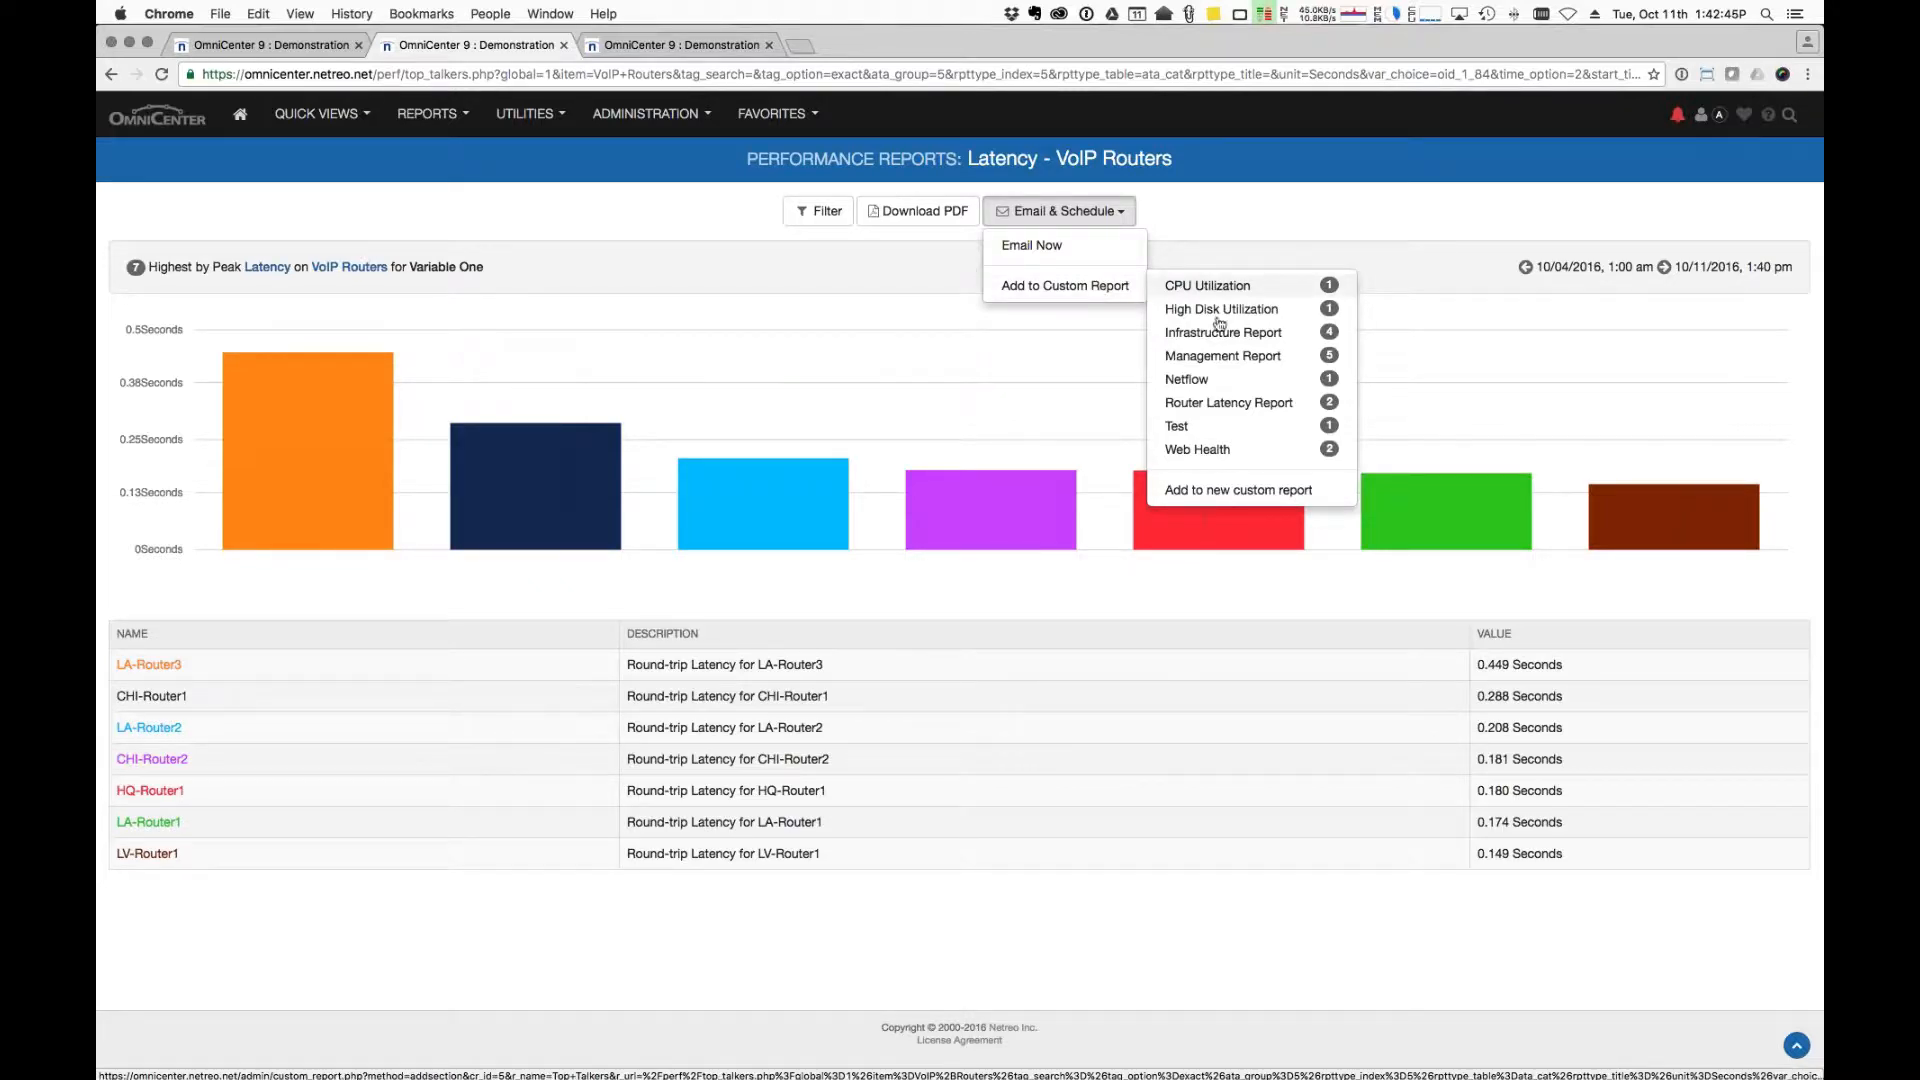
left_click(1235, 438)
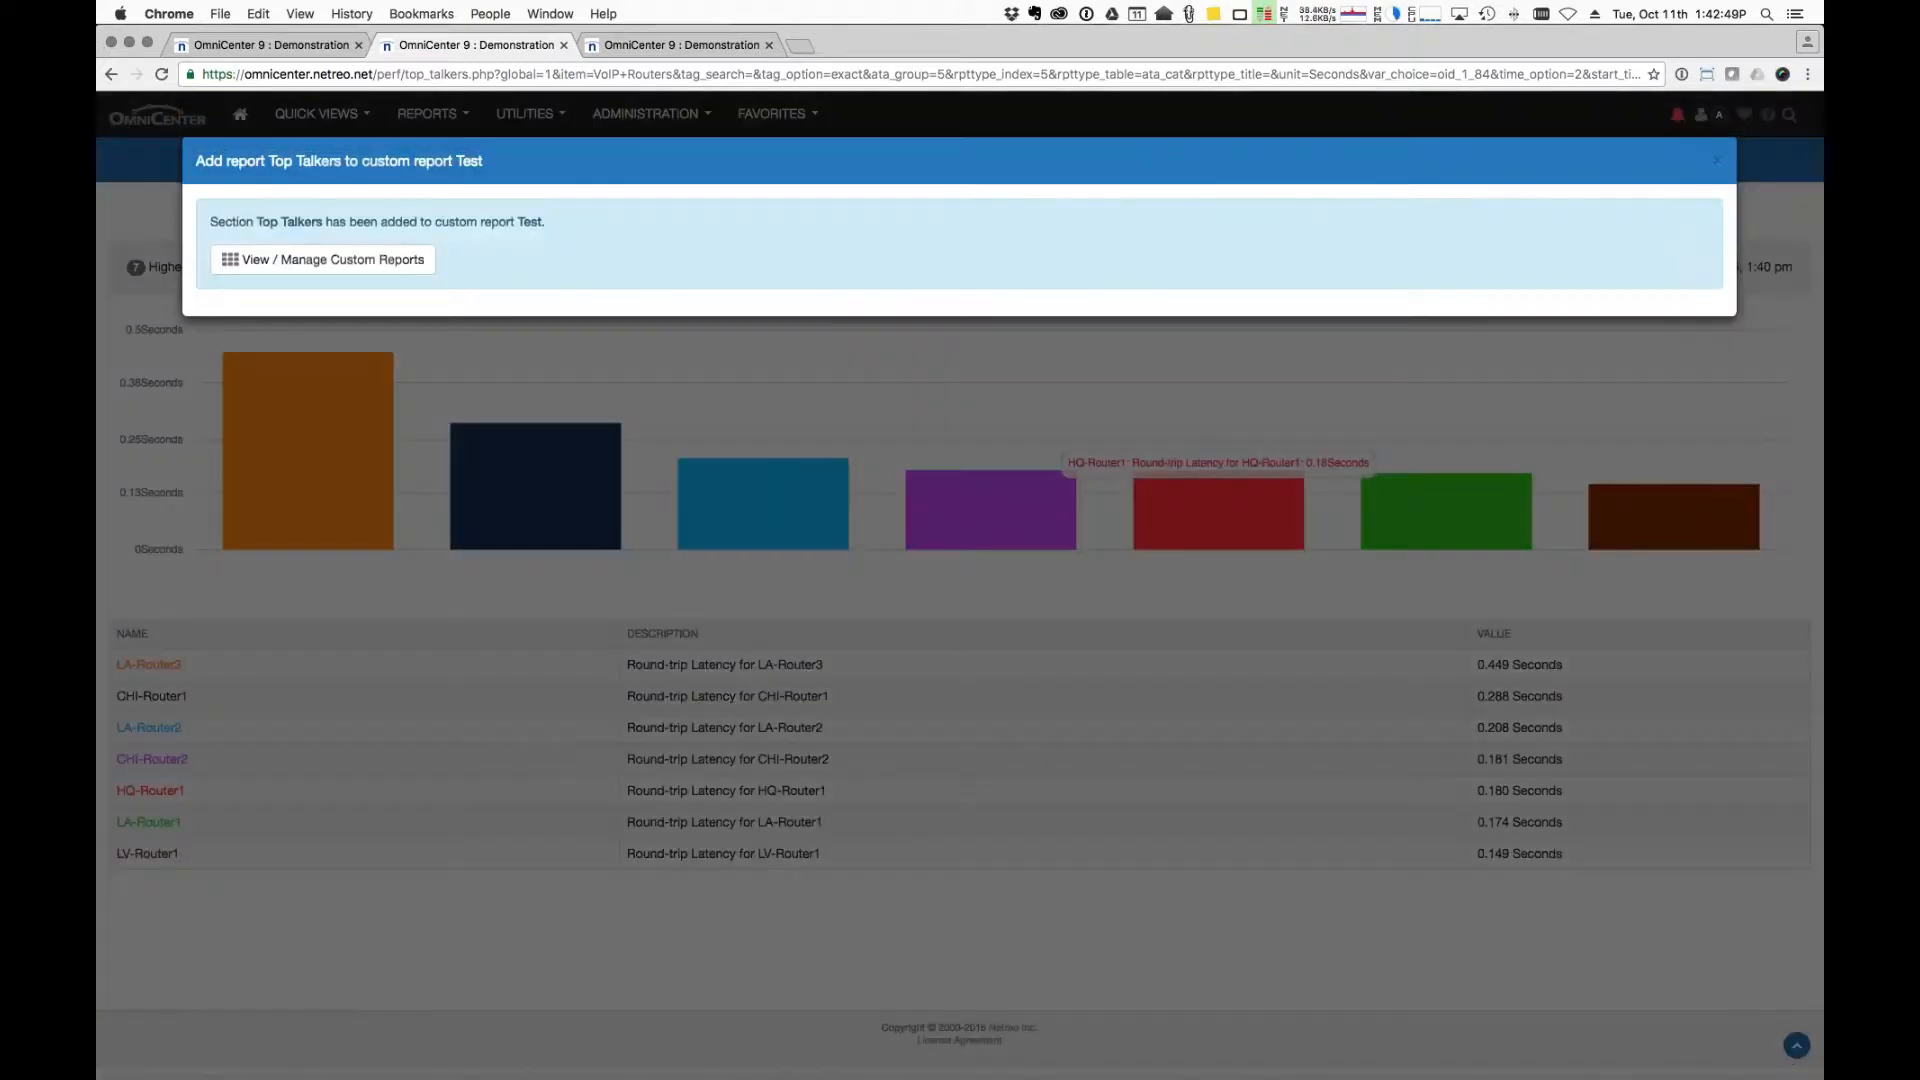
left_click(336, 276)
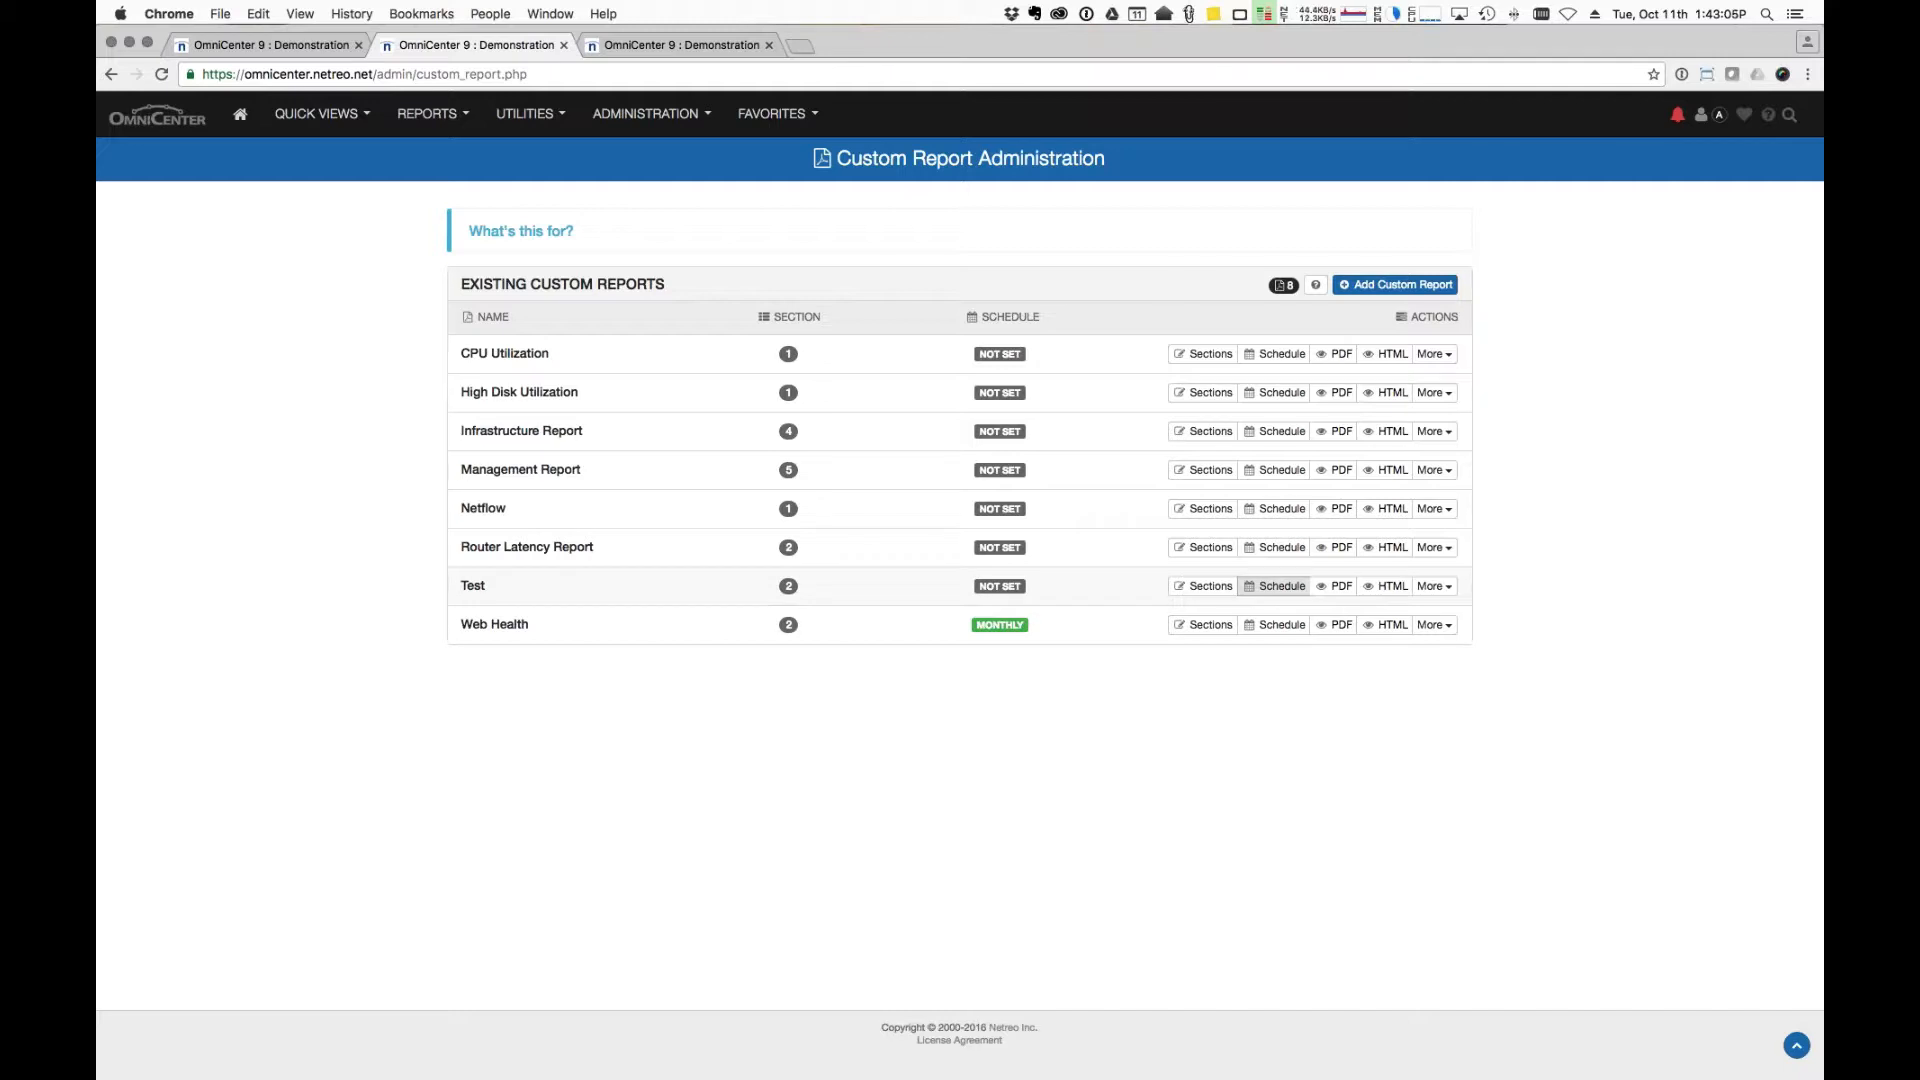
Enable scheduled sending of the Test custom report with Weekly frequency, and leave the schedule without saving it.
left_click(1274, 586)
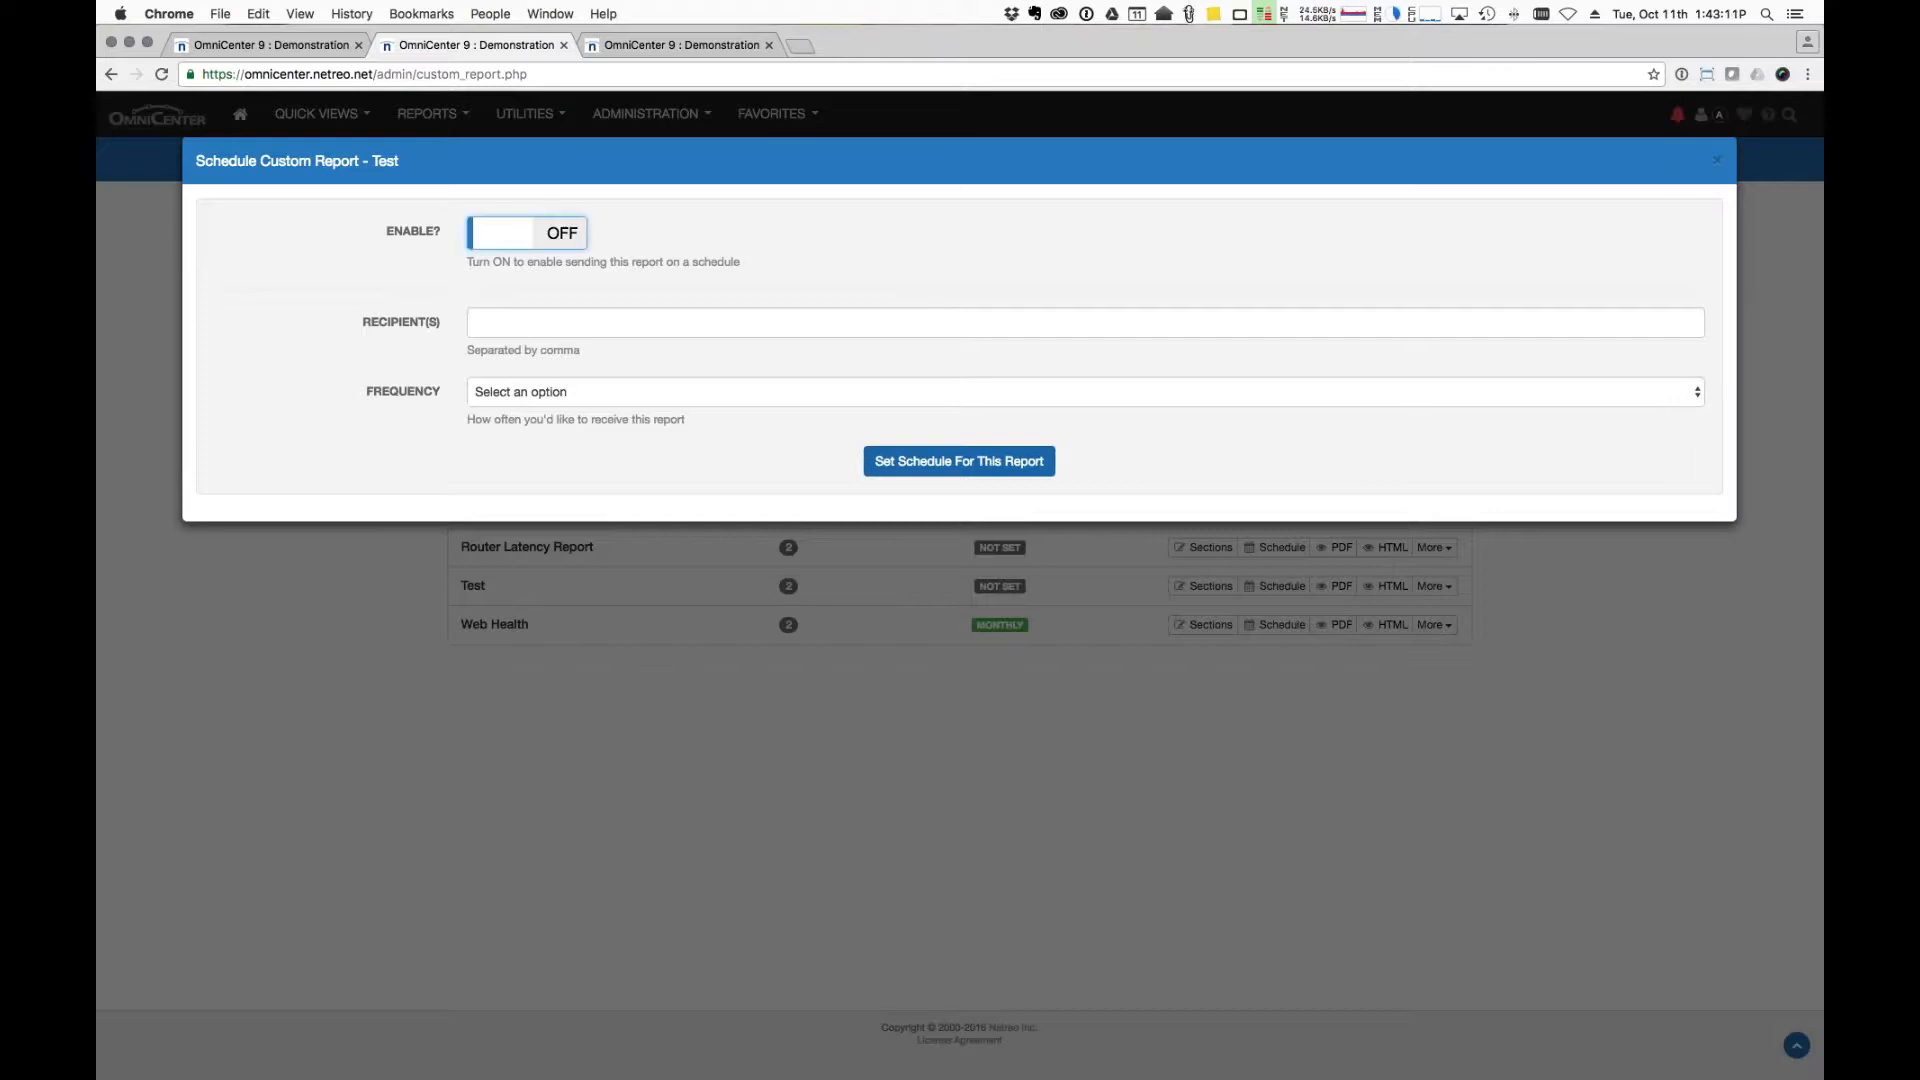
left_click(497, 232)
left_click(557, 392)
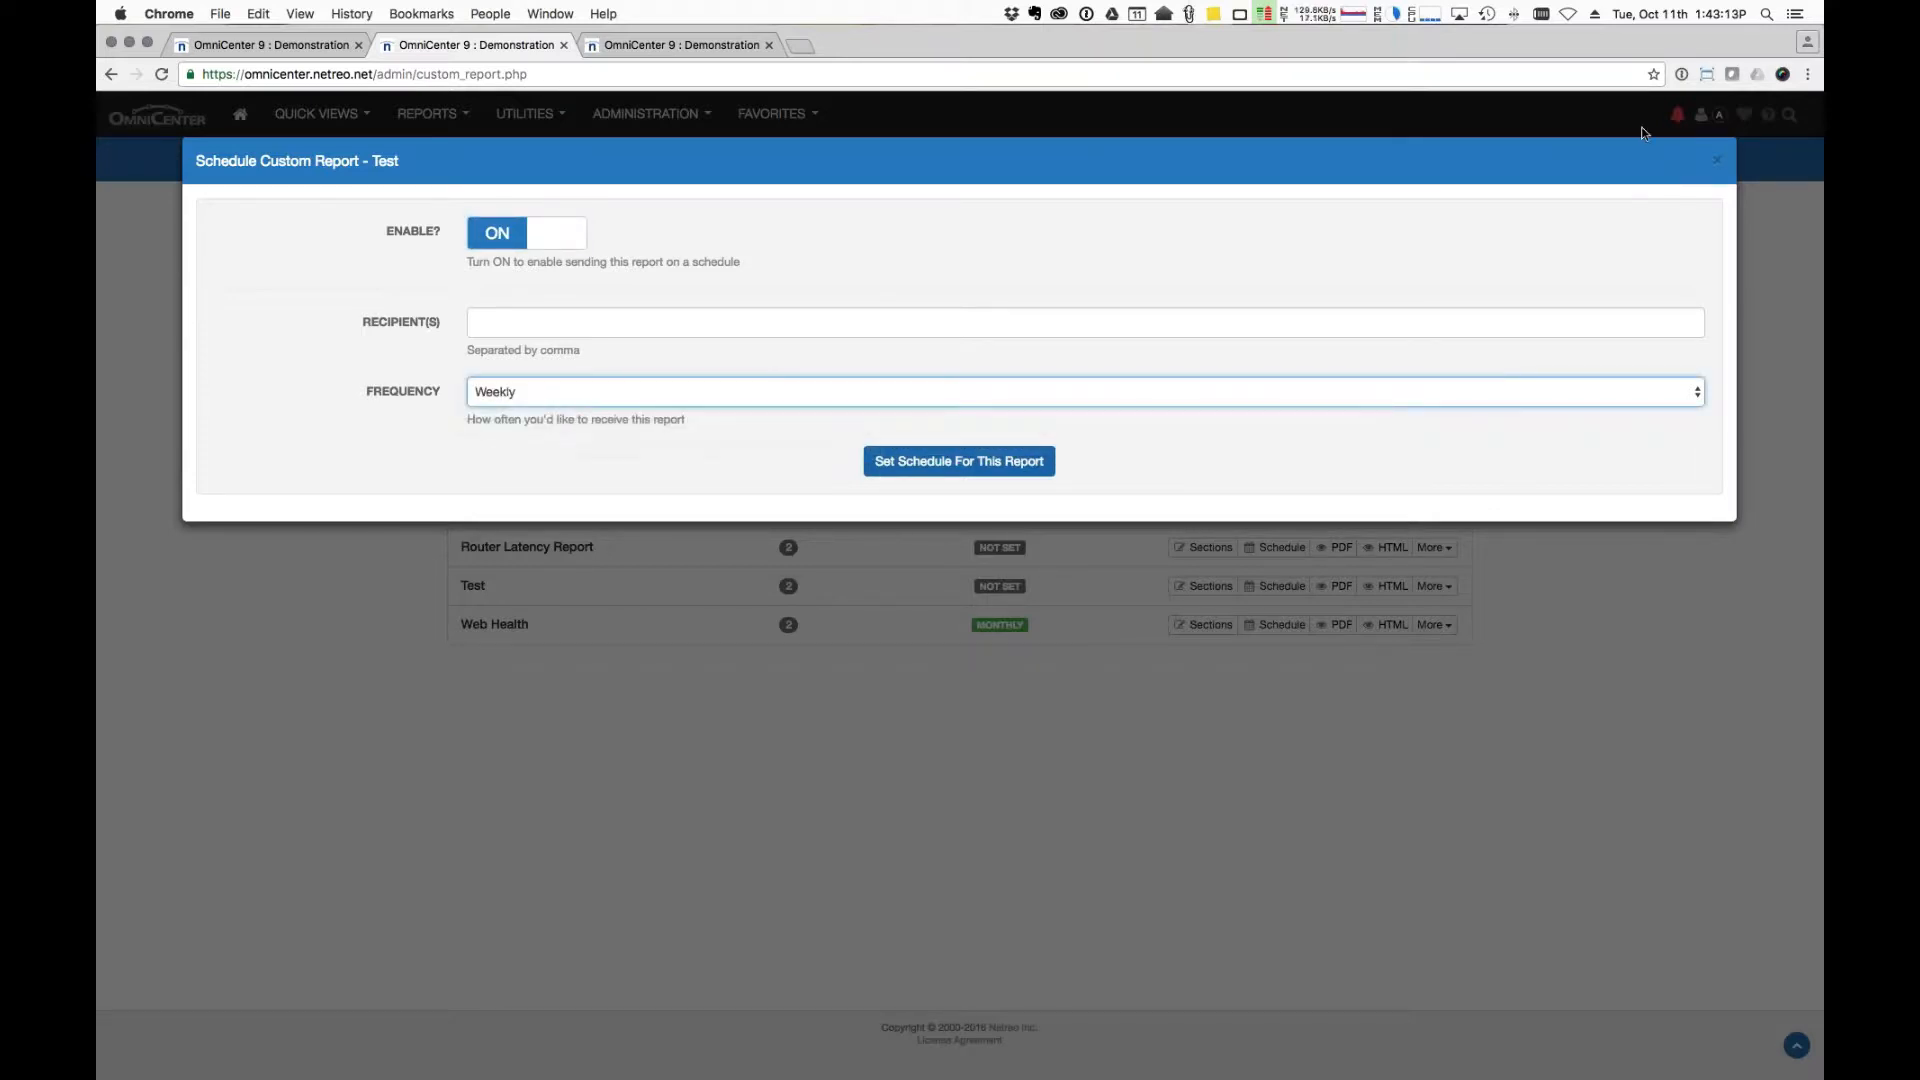
left_click(1722, 167)
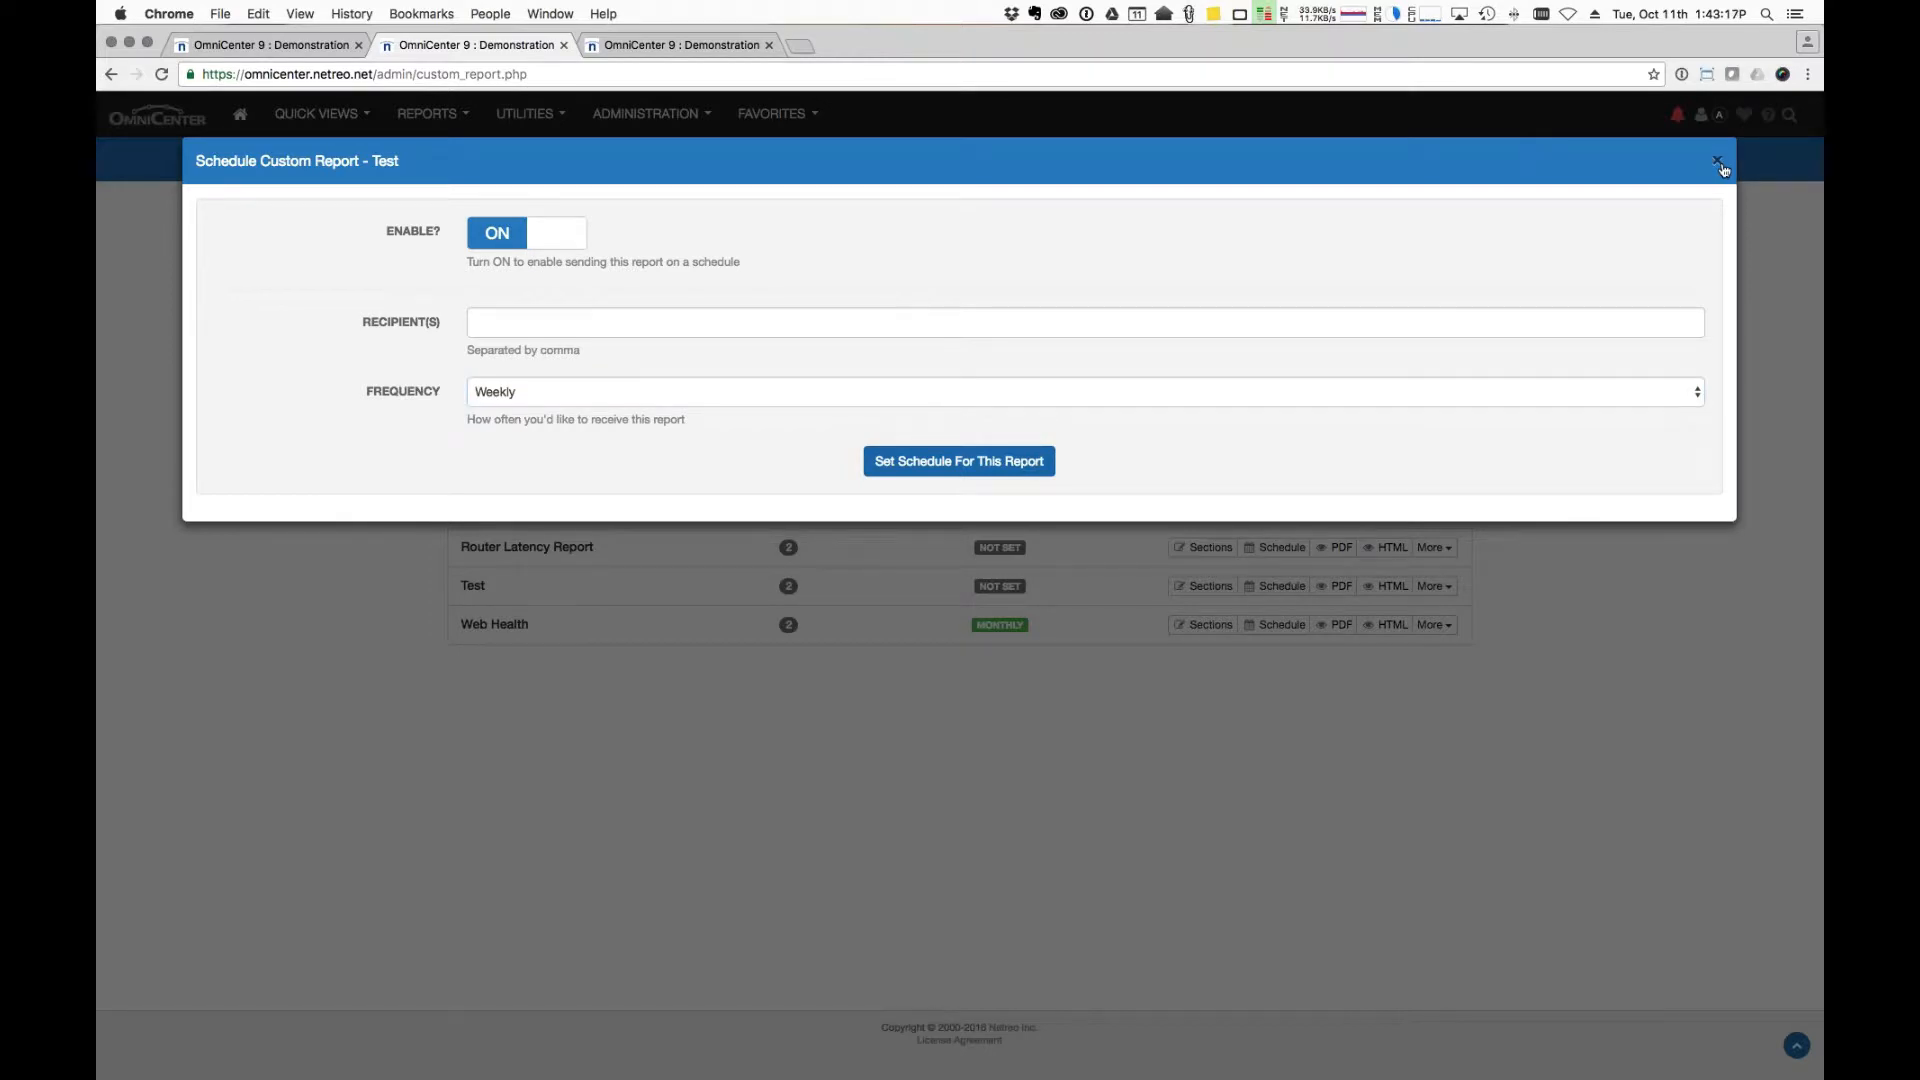
left_click(1720, 164)
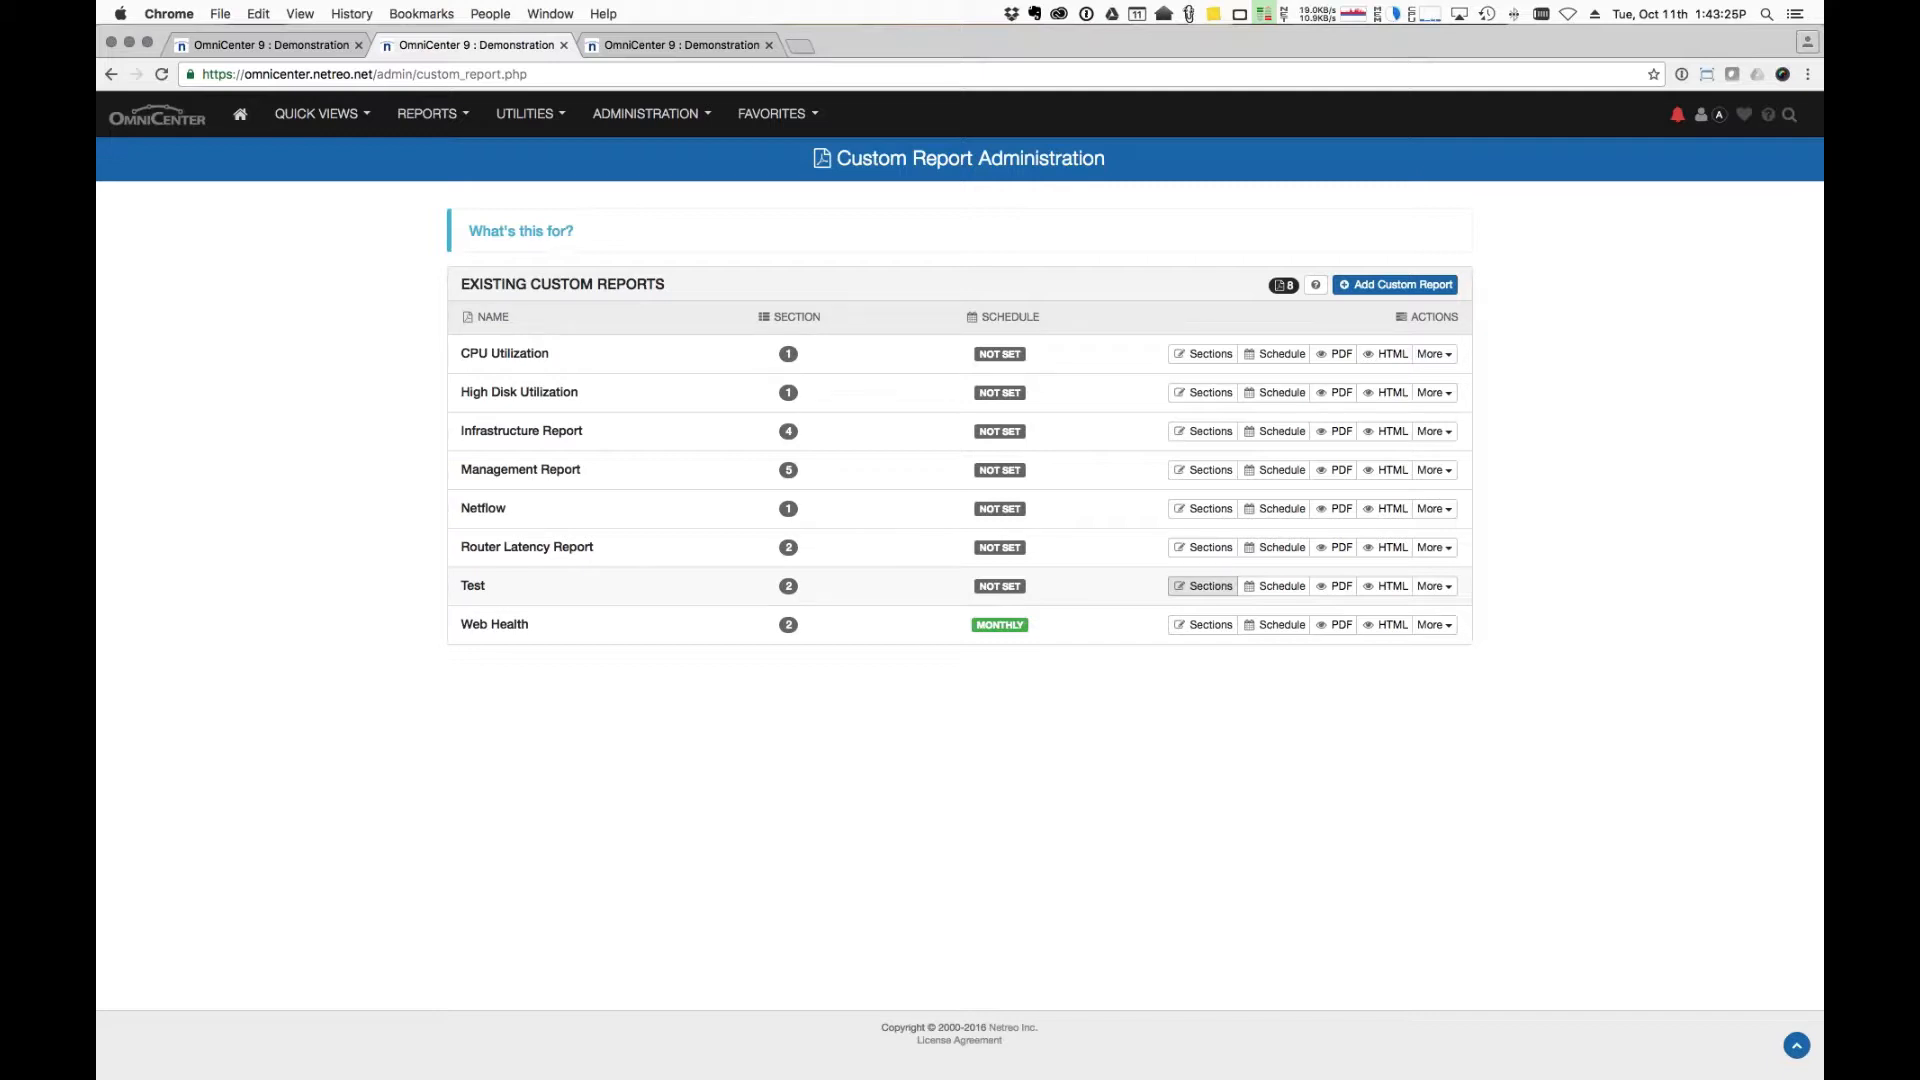
Review the list of sections in the Test custom report and read through the pages of its PDF version.
left_click(1203, 586)
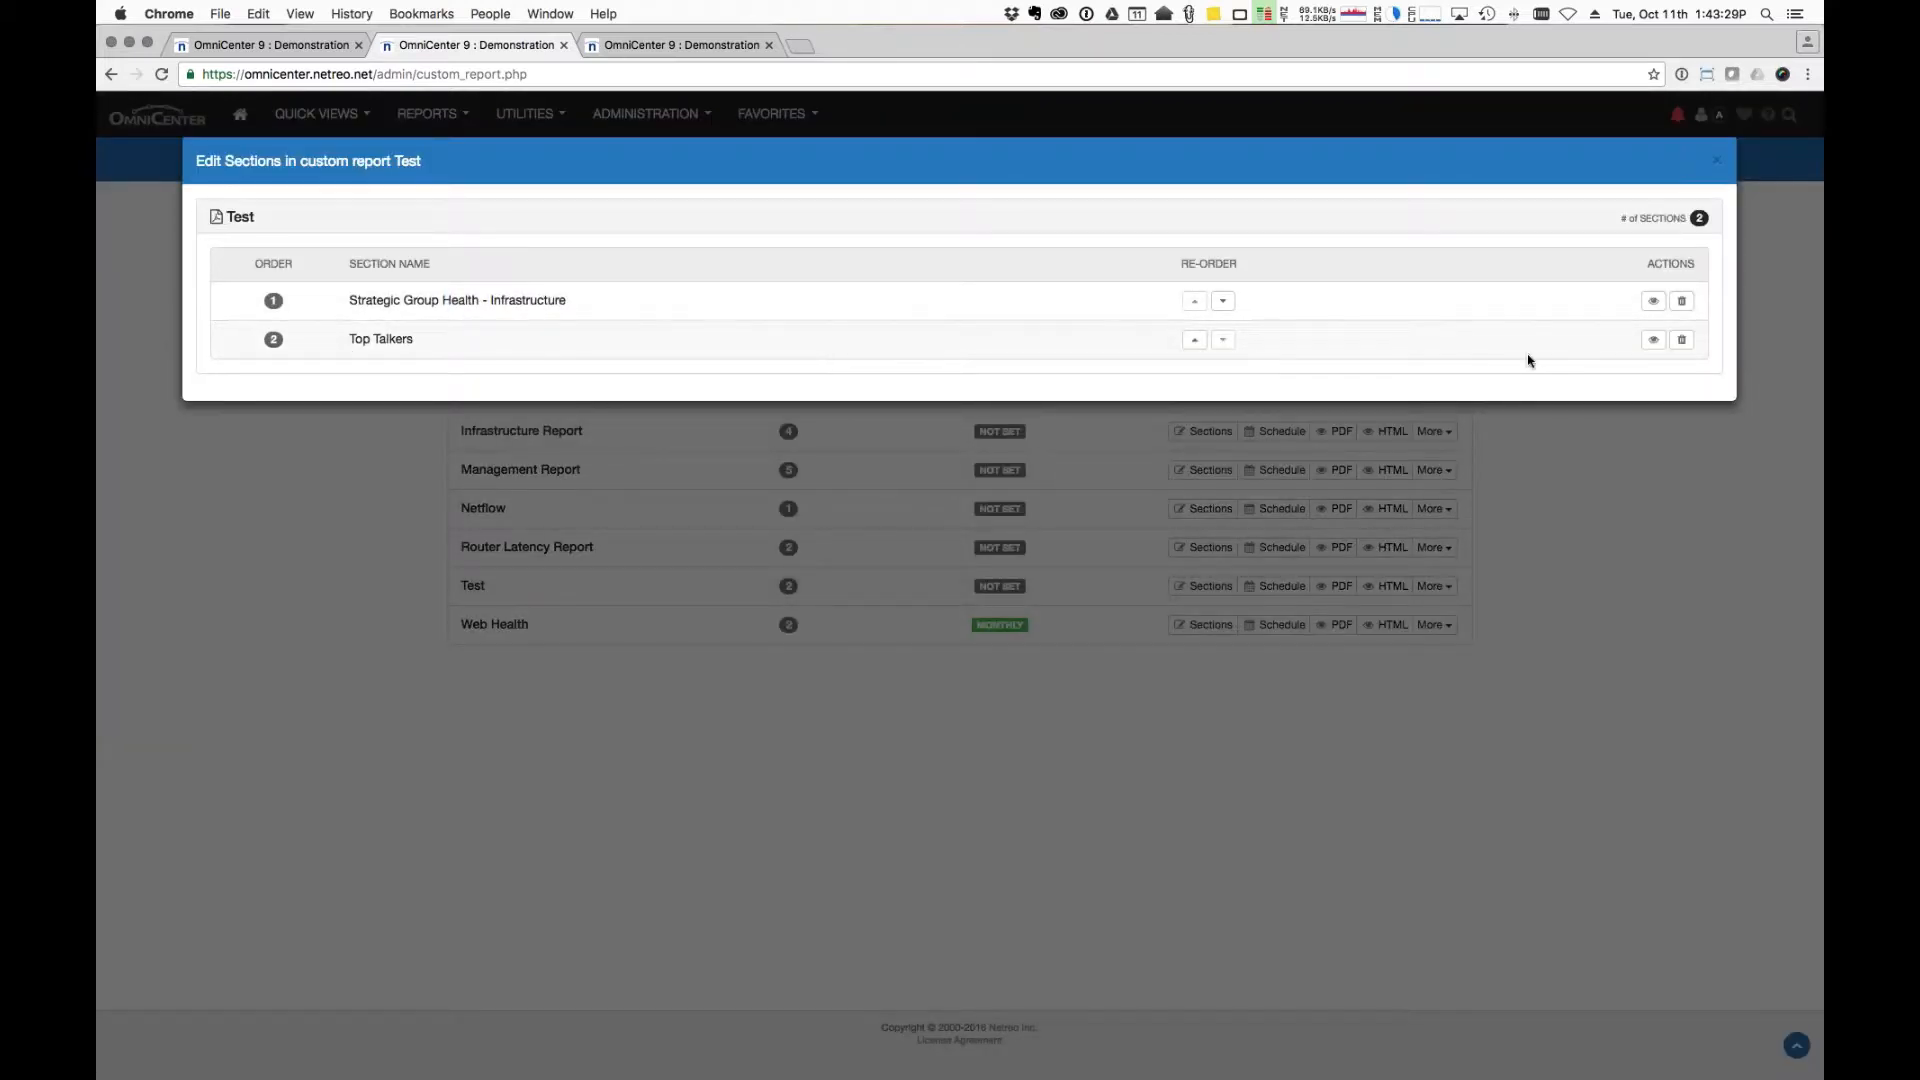
left_click(1720, 162)
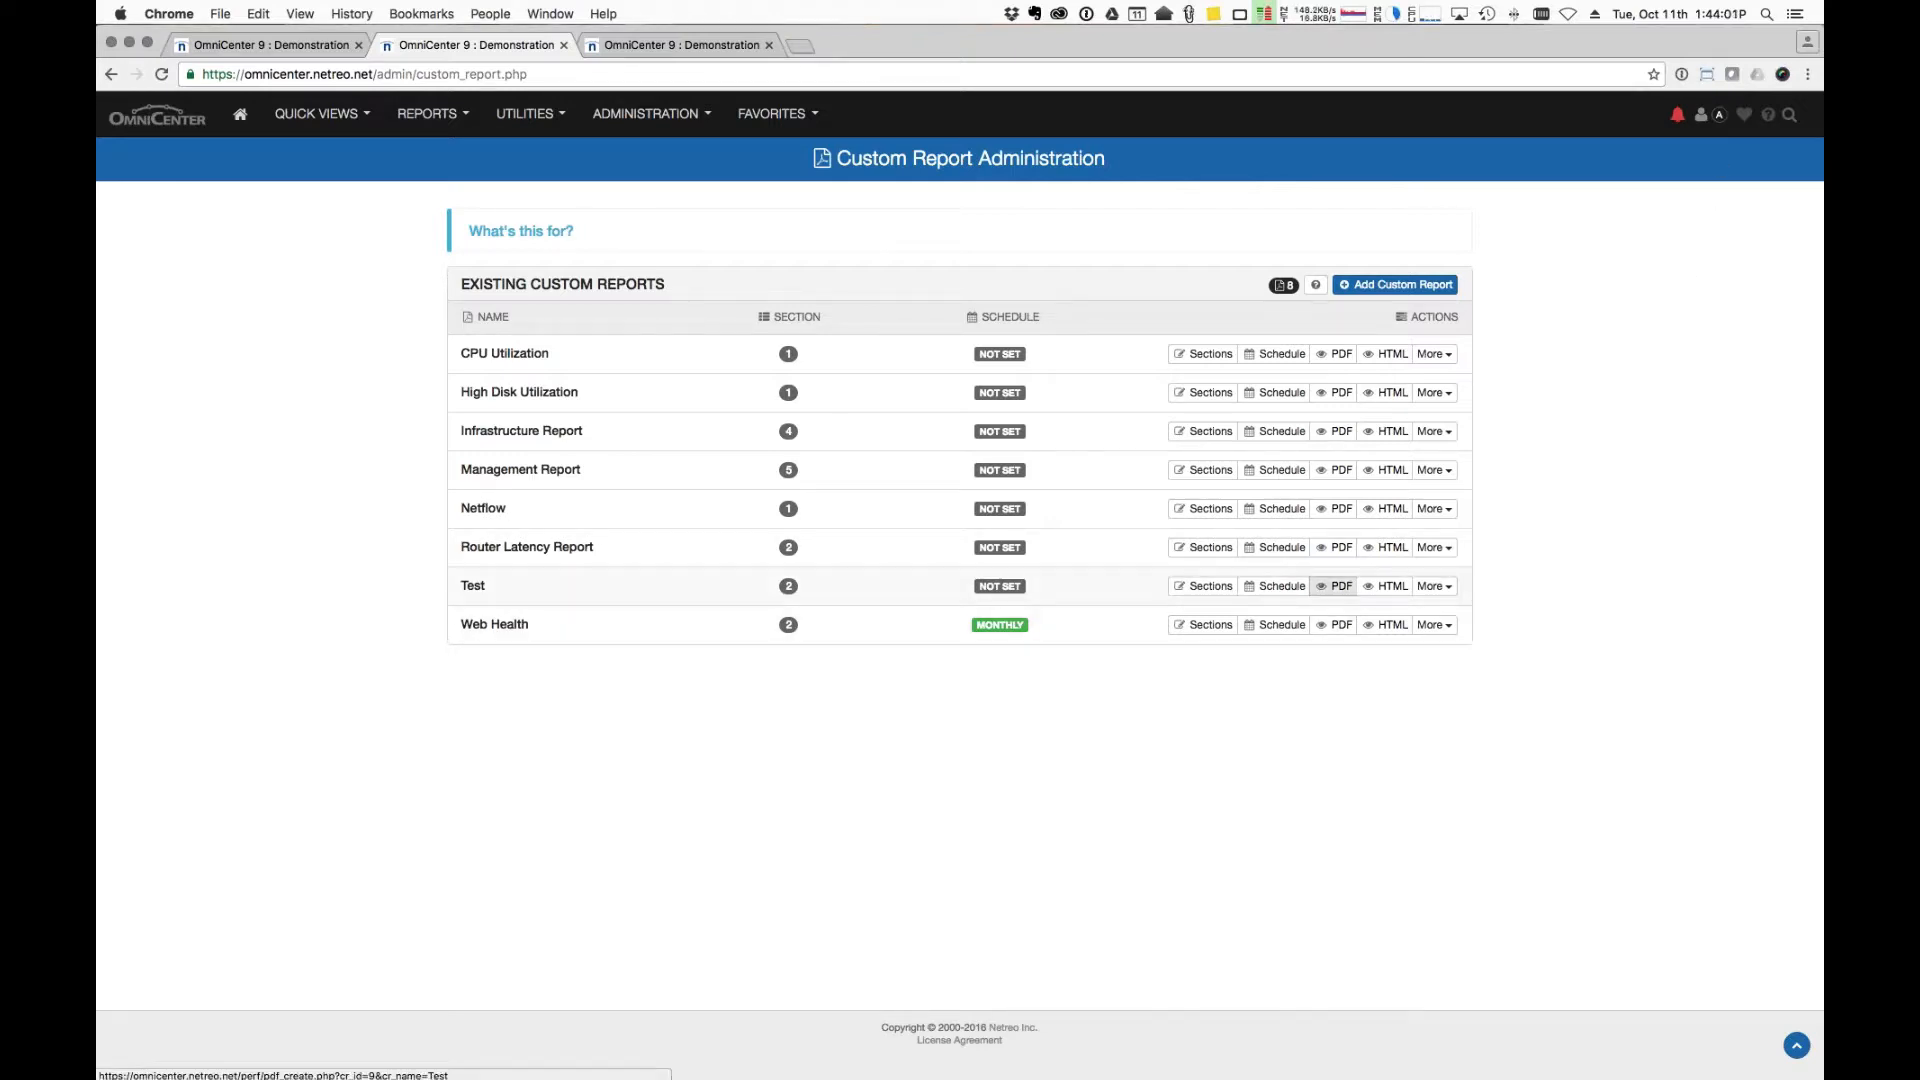
left_click(1335, 586)
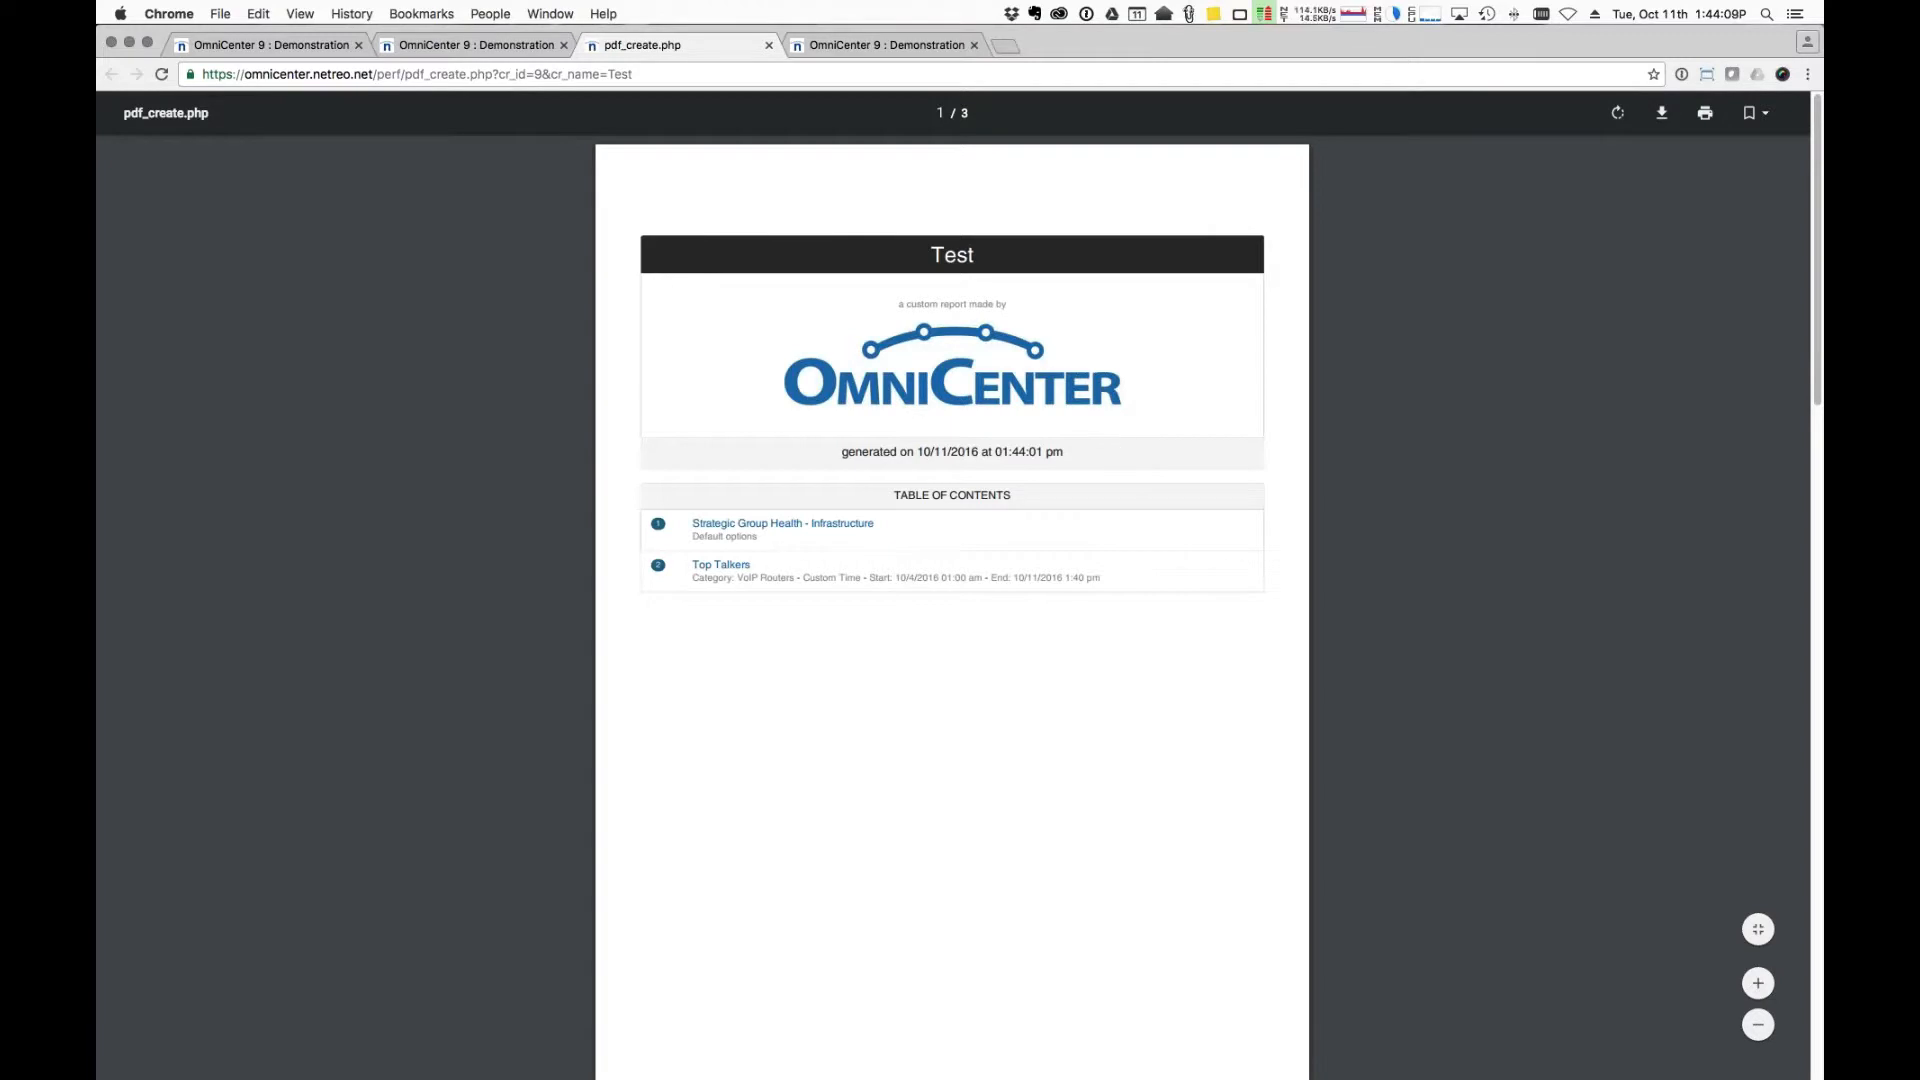
scroll(981, 805, "down", 10)
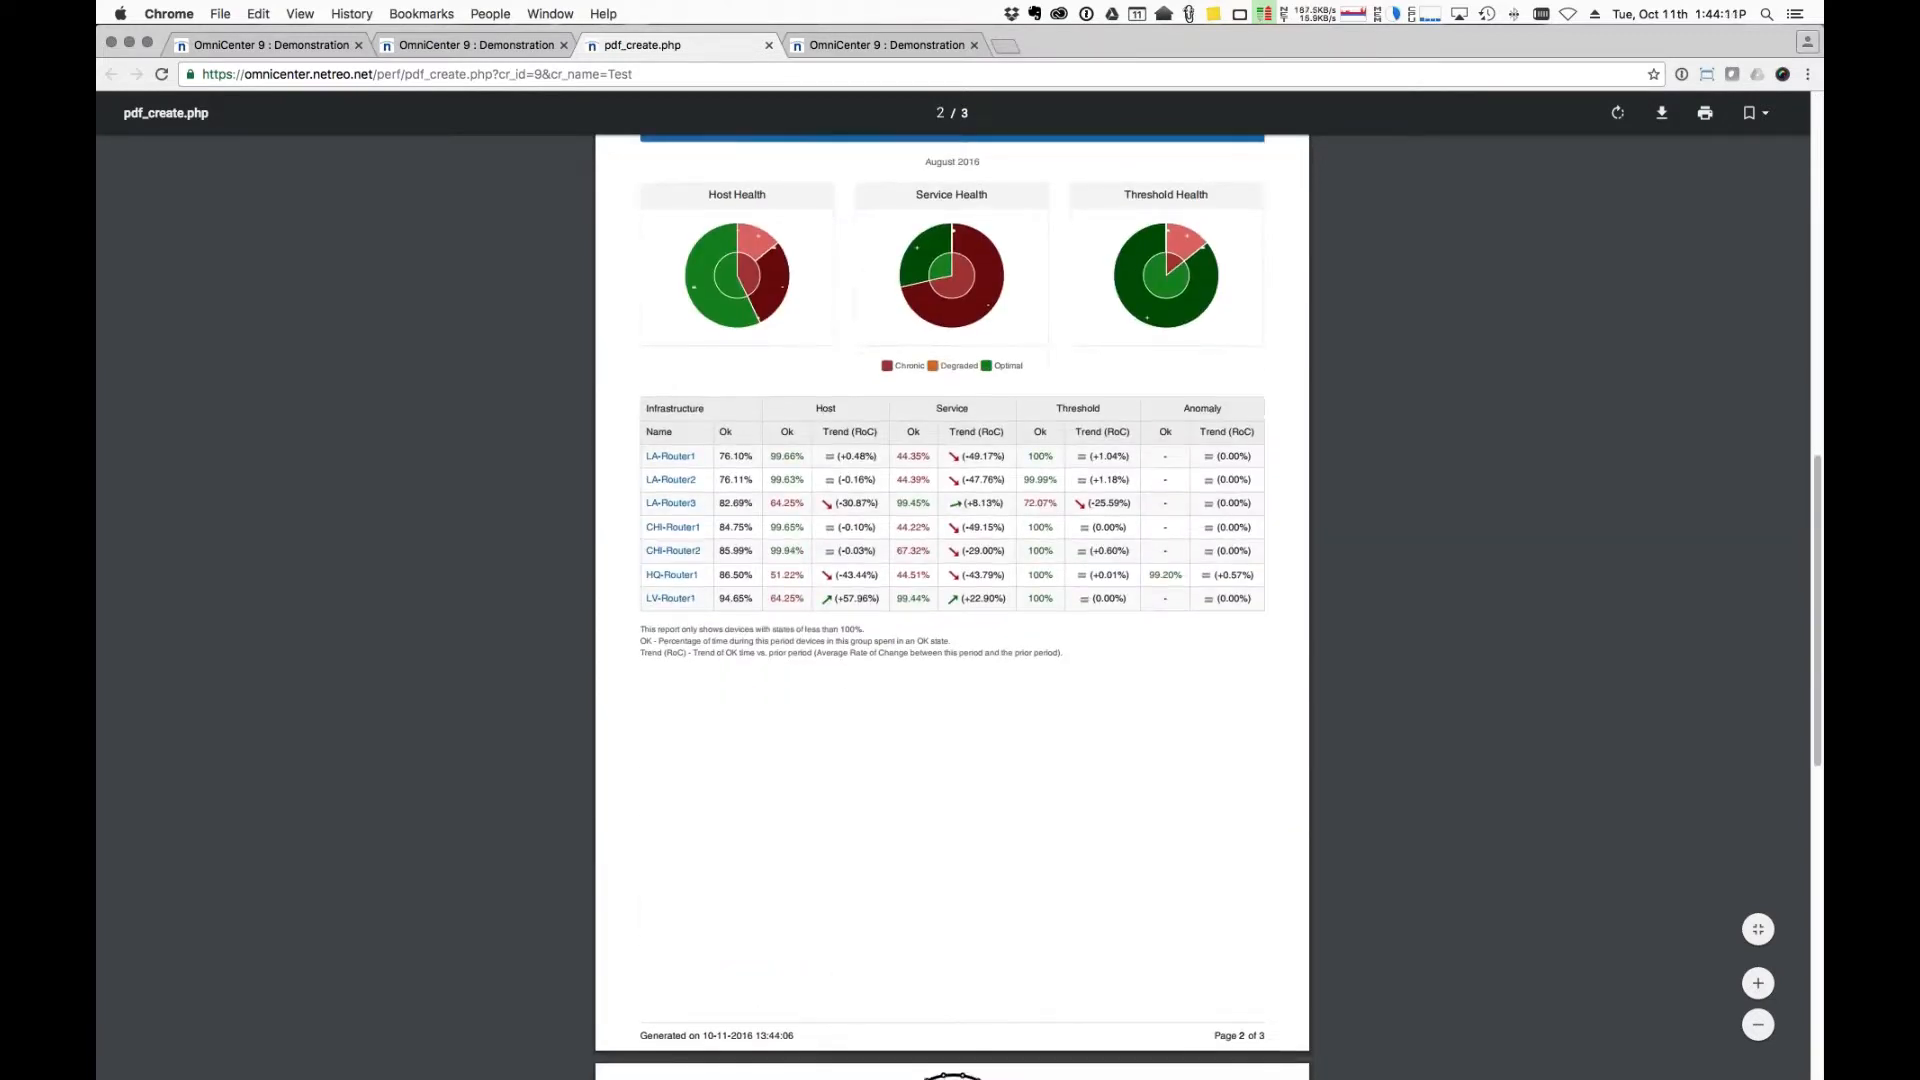
scroll(952, 606, "down", 10)
scroll(952, 600, "down", 1)
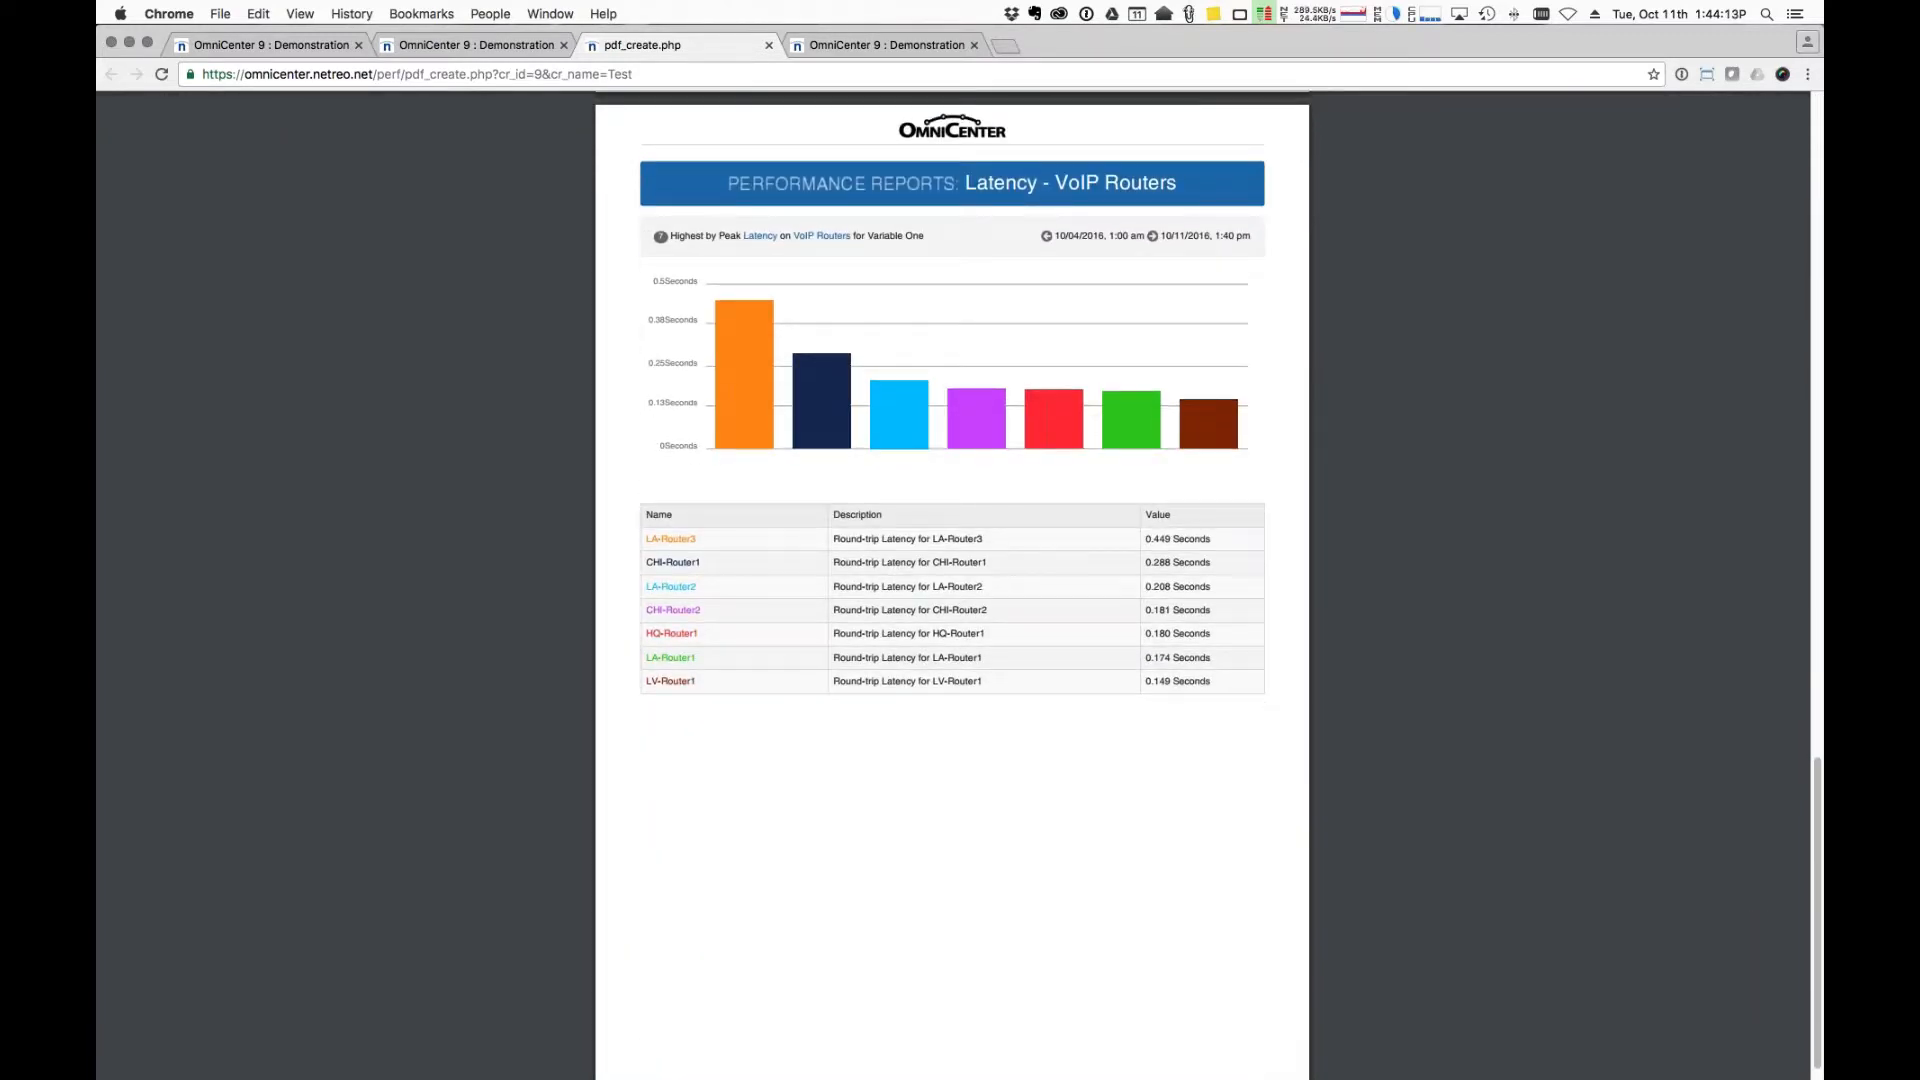
scroll(975, 360, "up", 20)
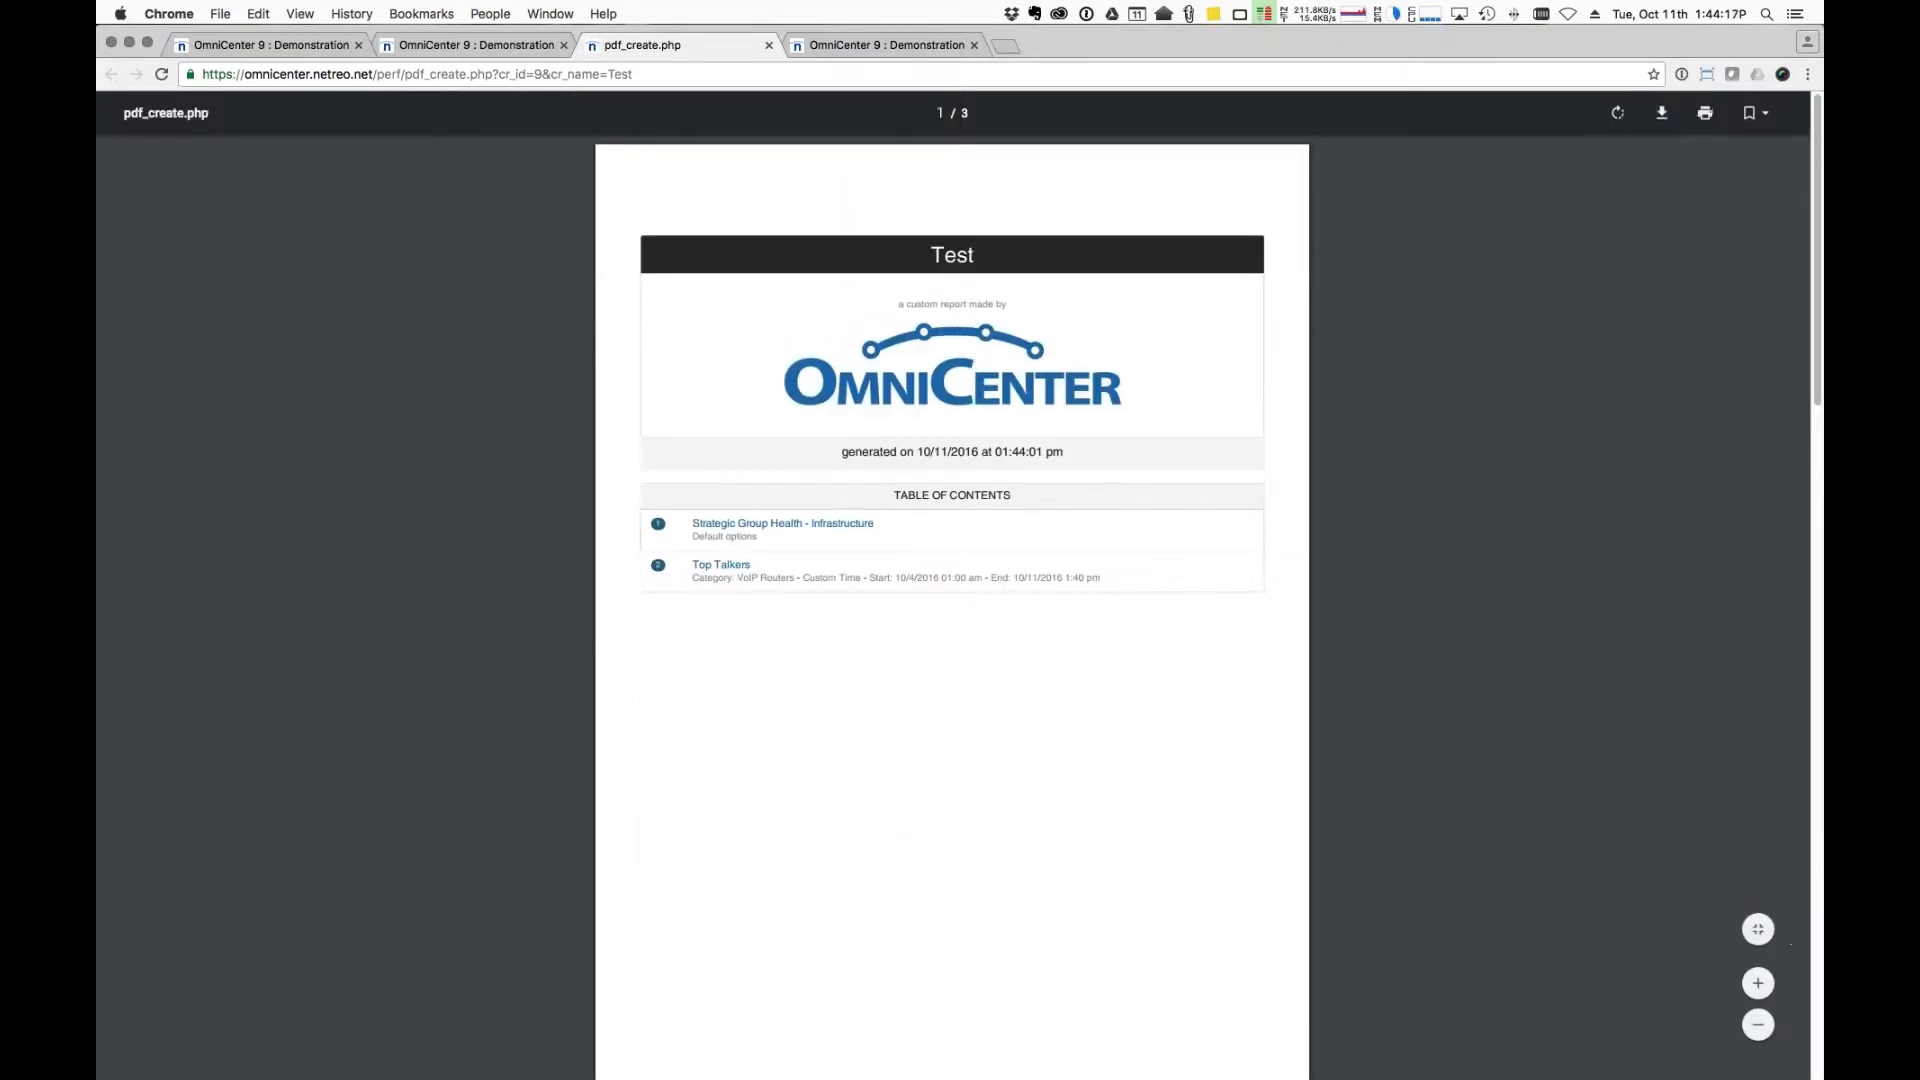
Close the PDF of the Test report and browse the available built-in reports.
left_click(769, 45)
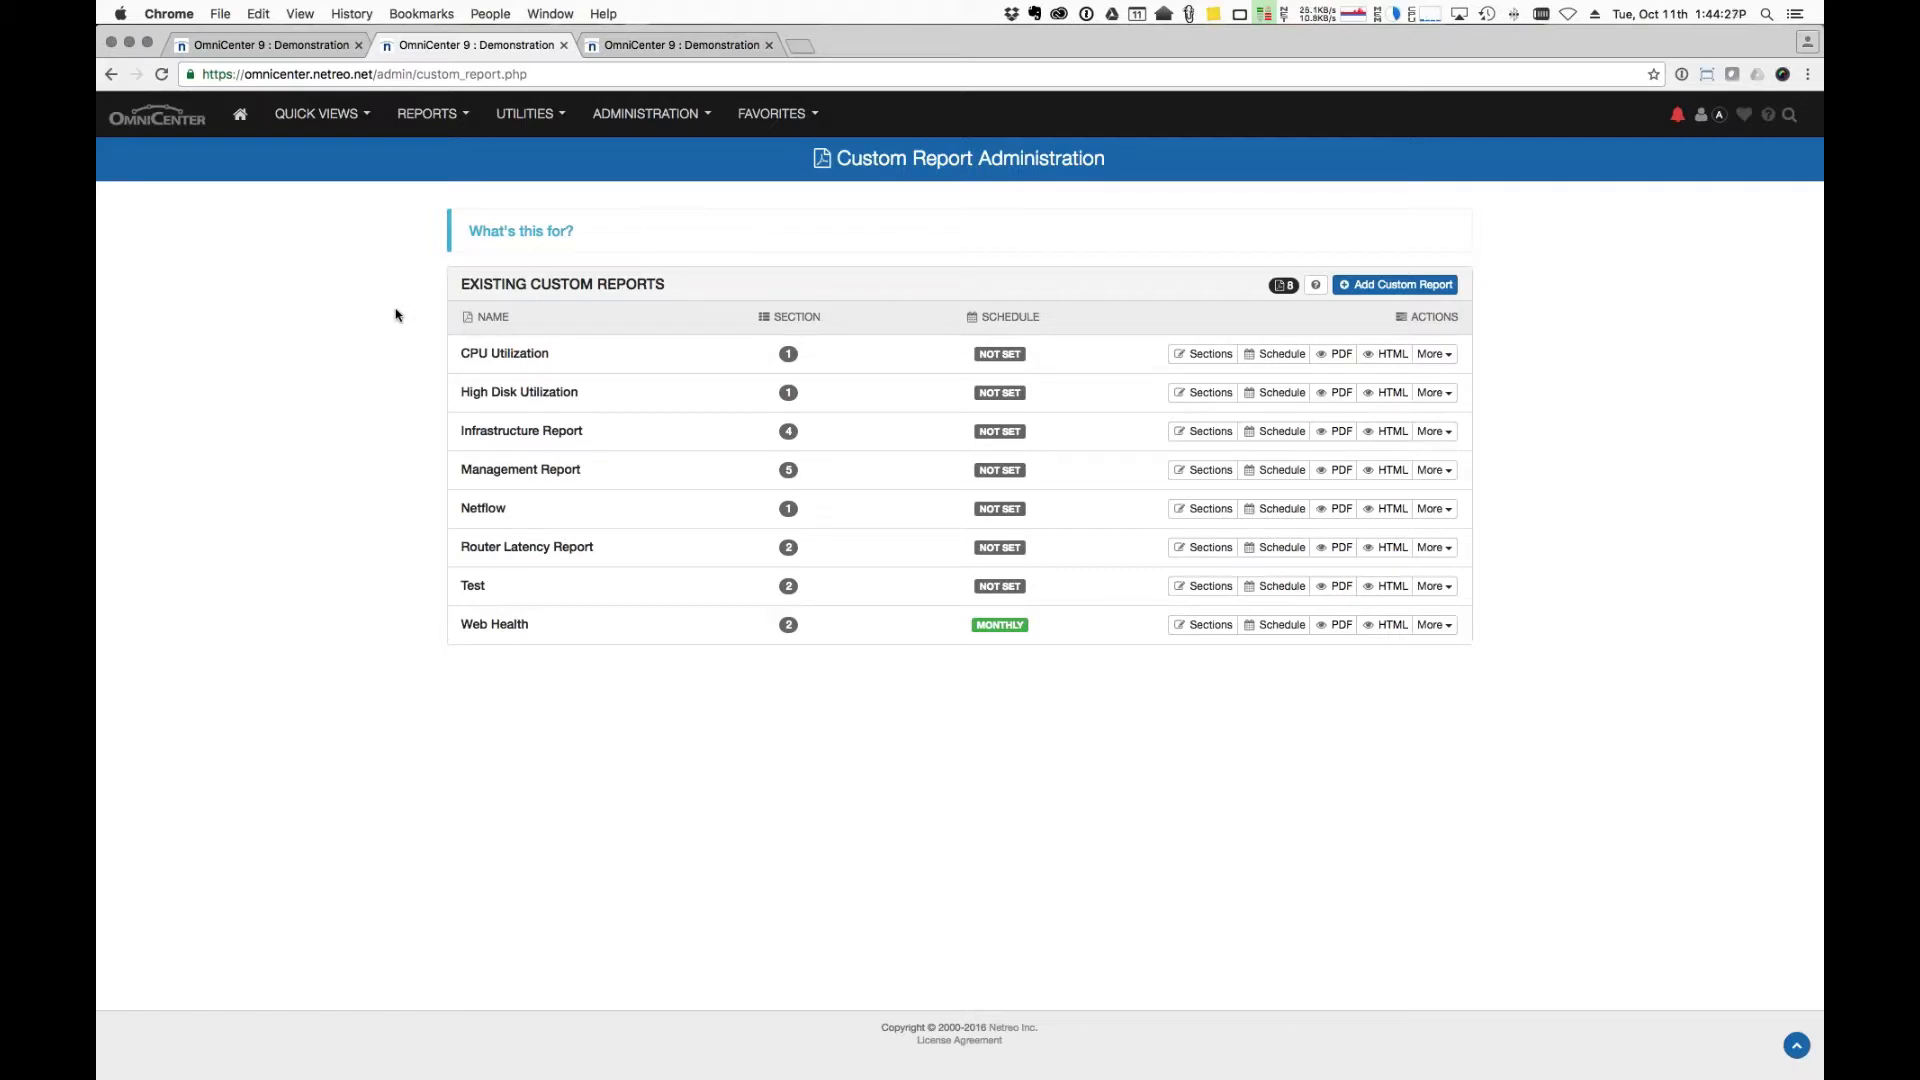
left_click(428, 114)
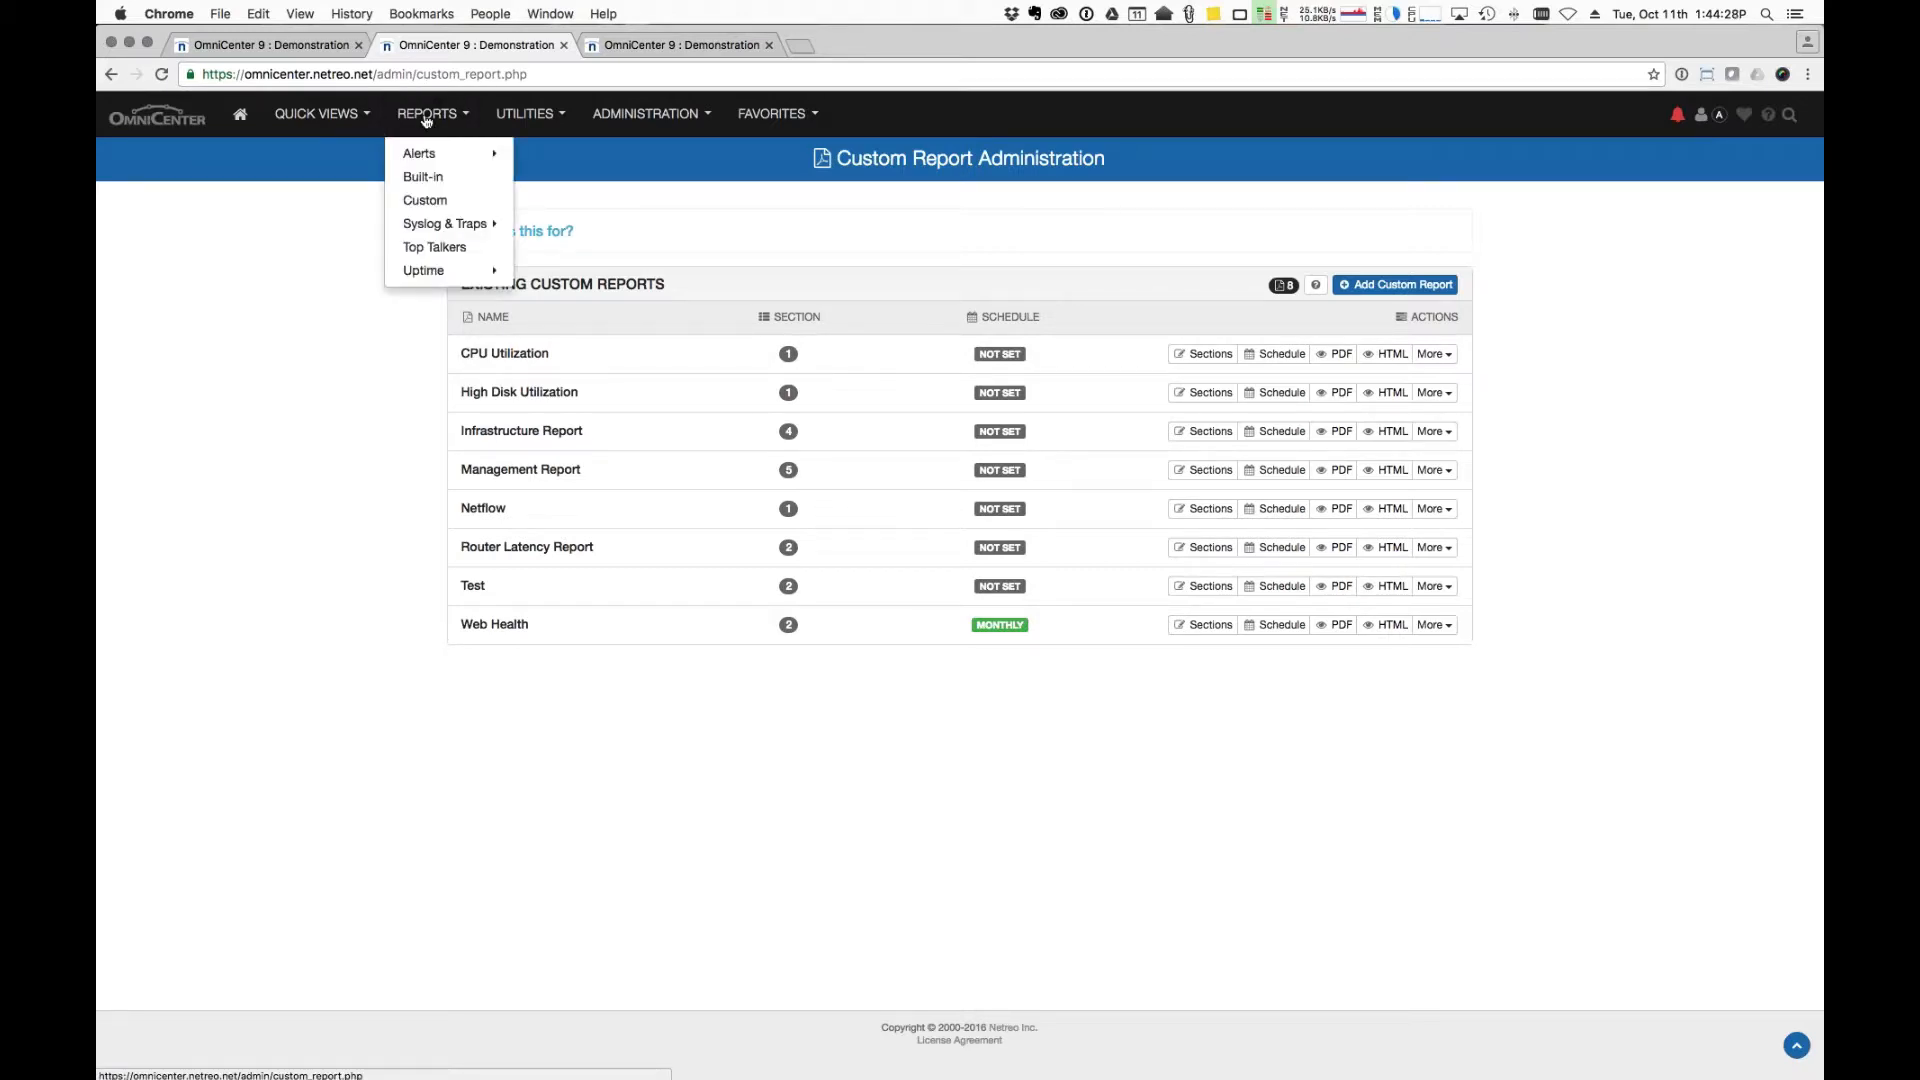
left_click(422, 177)
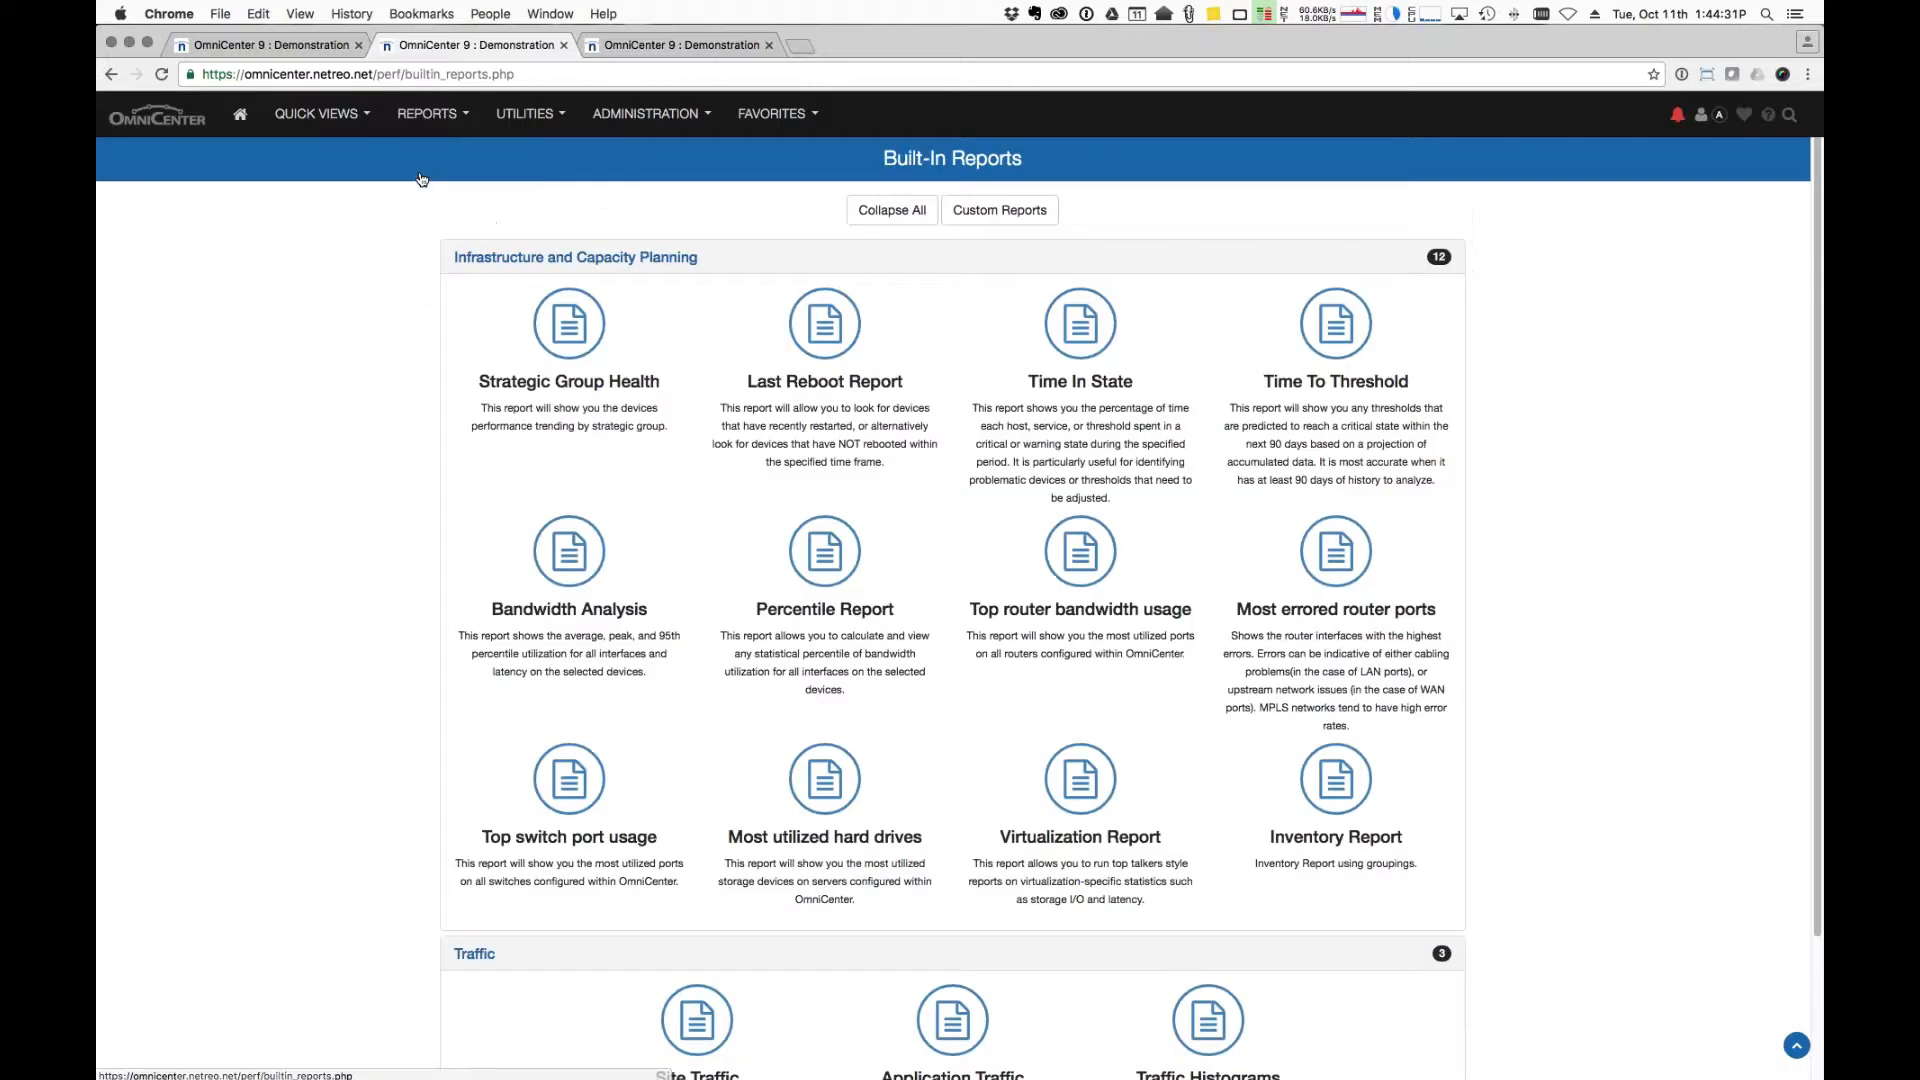
scroll(465, 386, "down", 3)
scroll(465, 386, "down", 1)
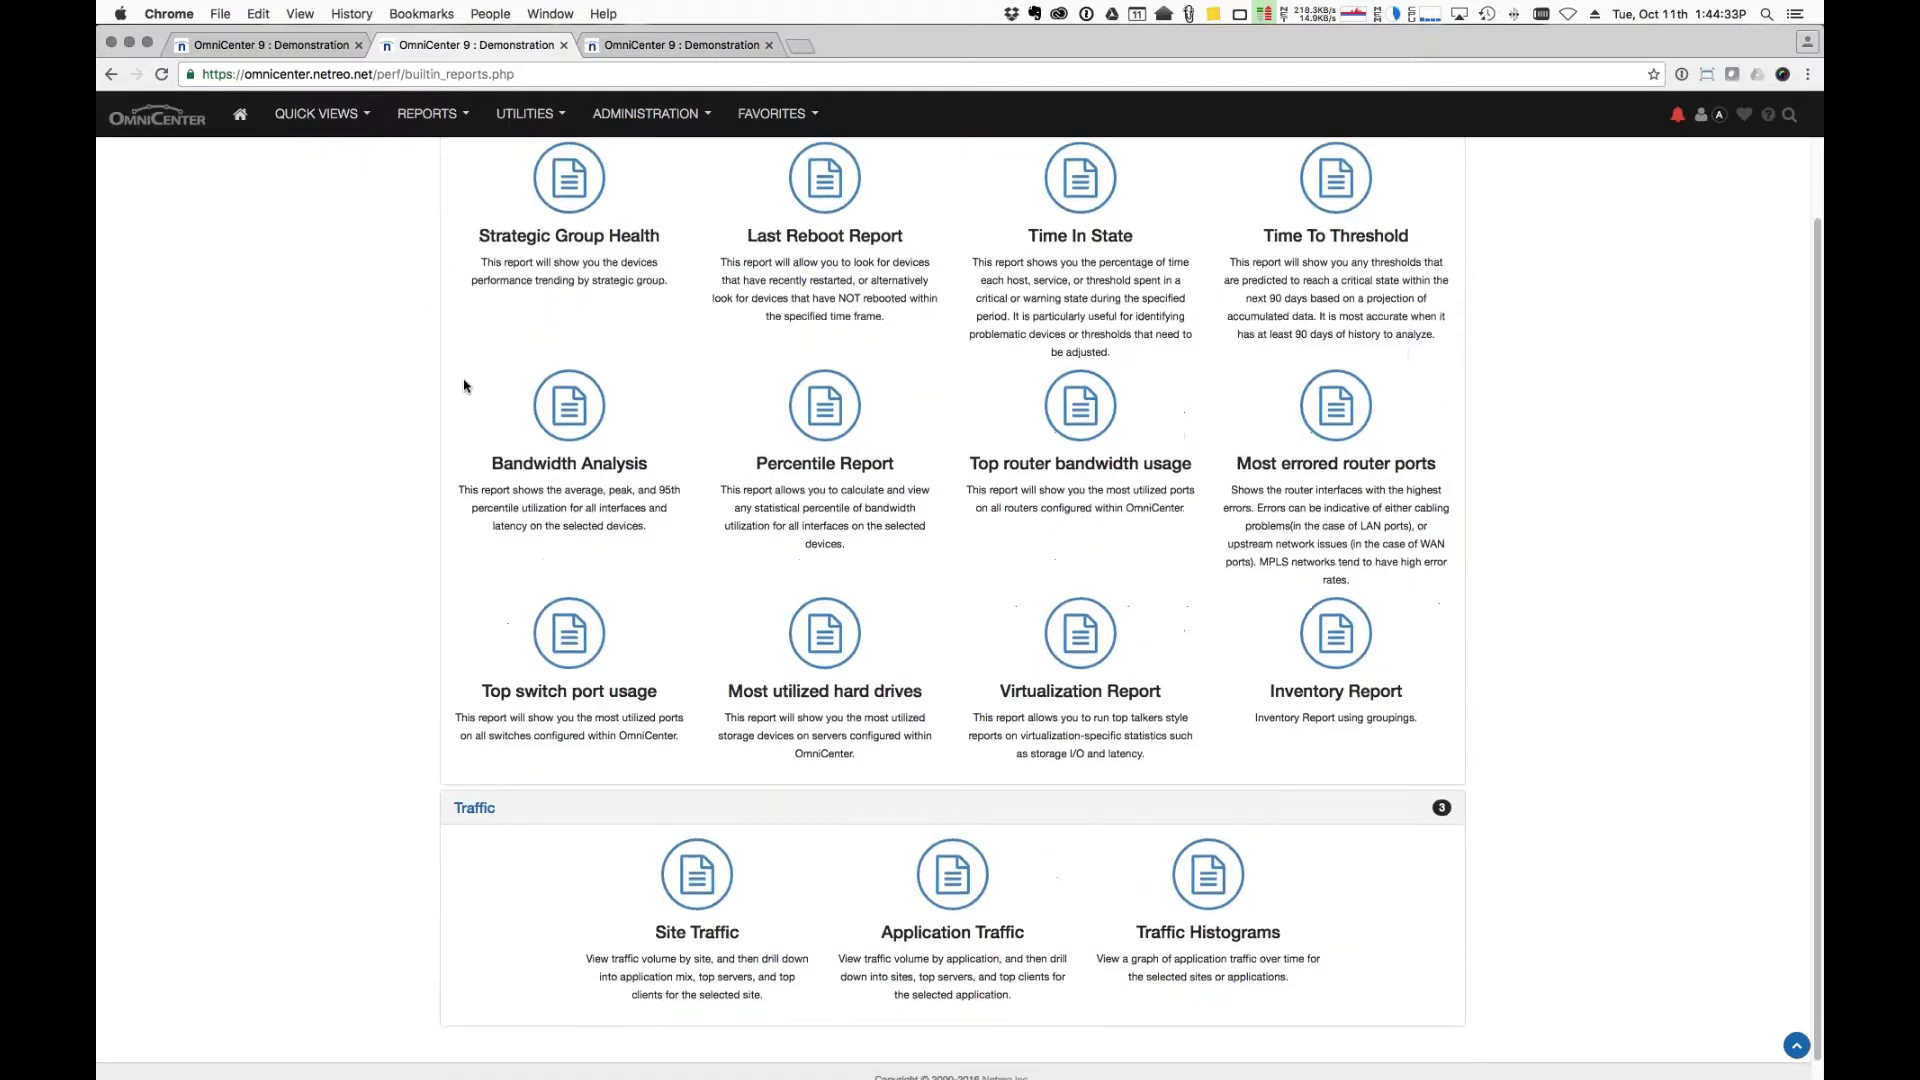
scroll(465, 386, "up", 2)
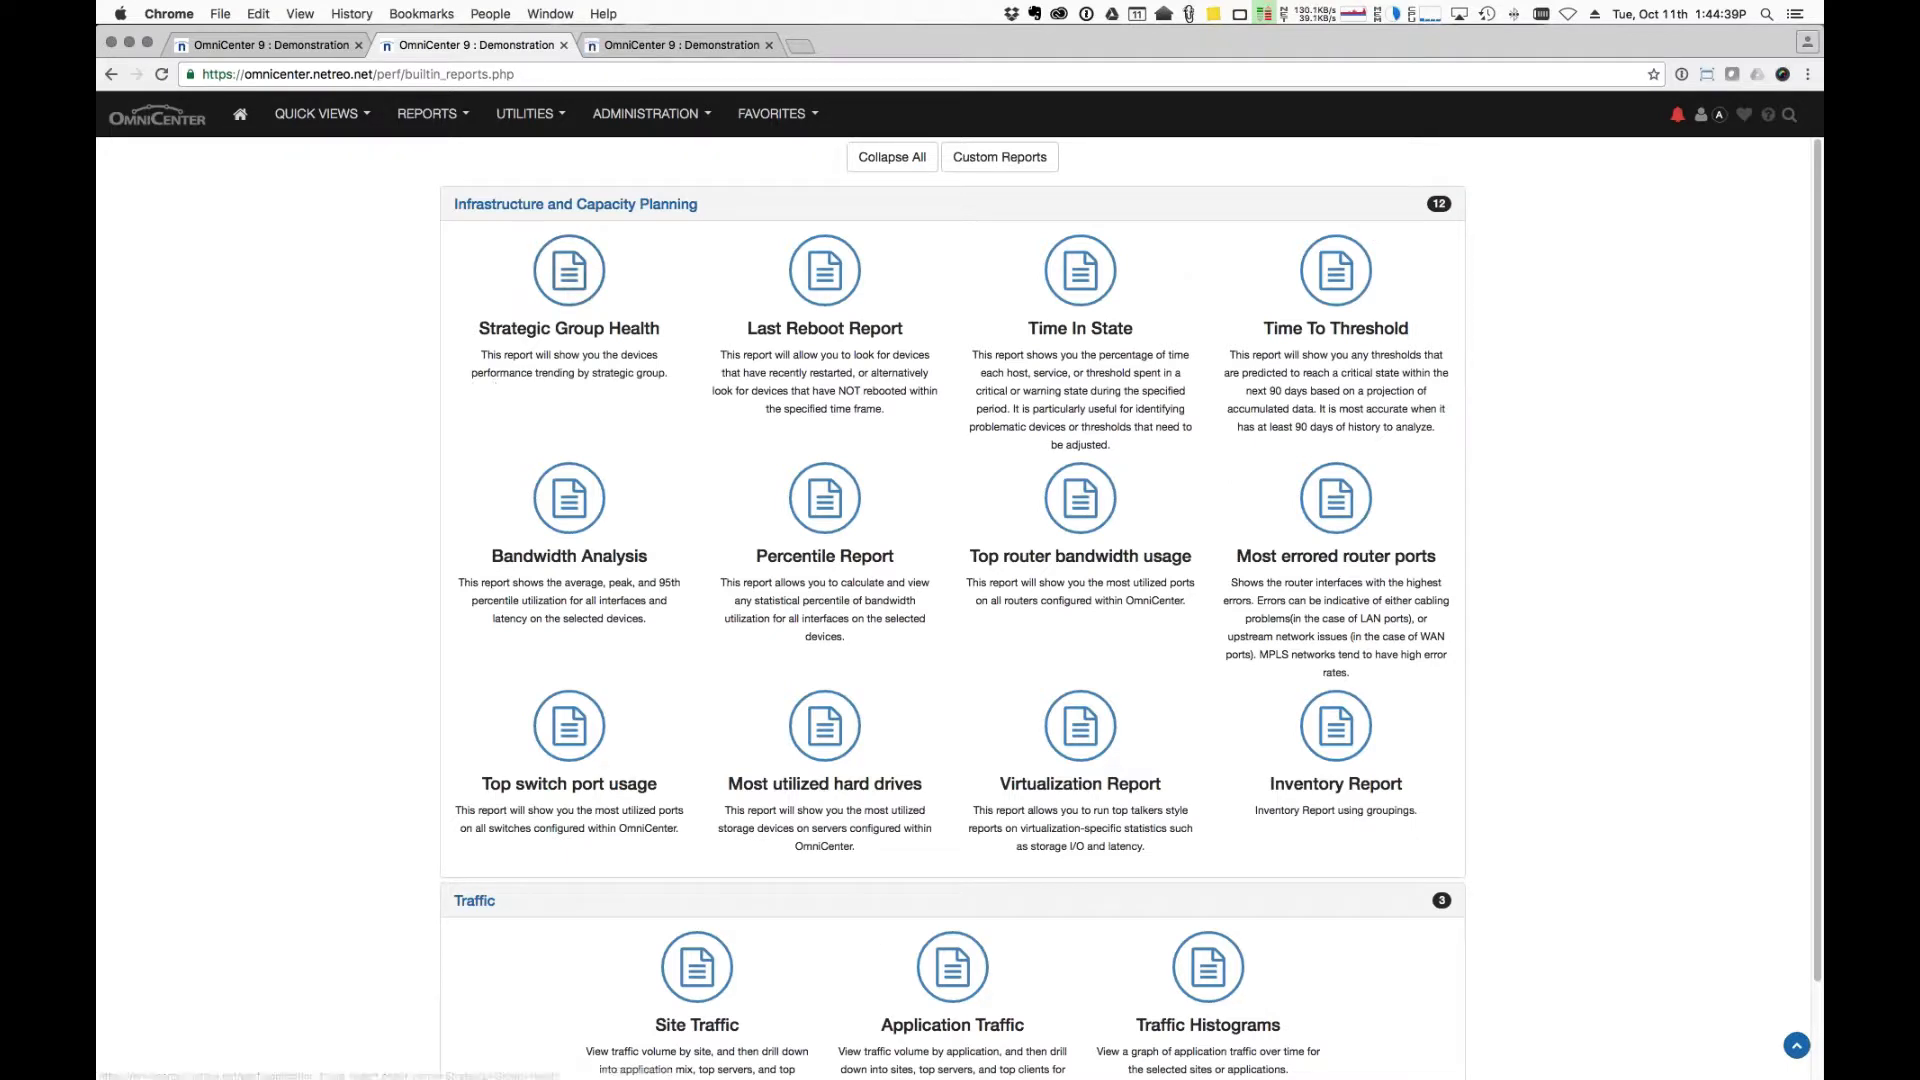
Generate a Strategic Group Health report for the Infrastructure group with time period Month to Date and time frame 24x7.
left_click(572, 280)
left_click(796, 280)
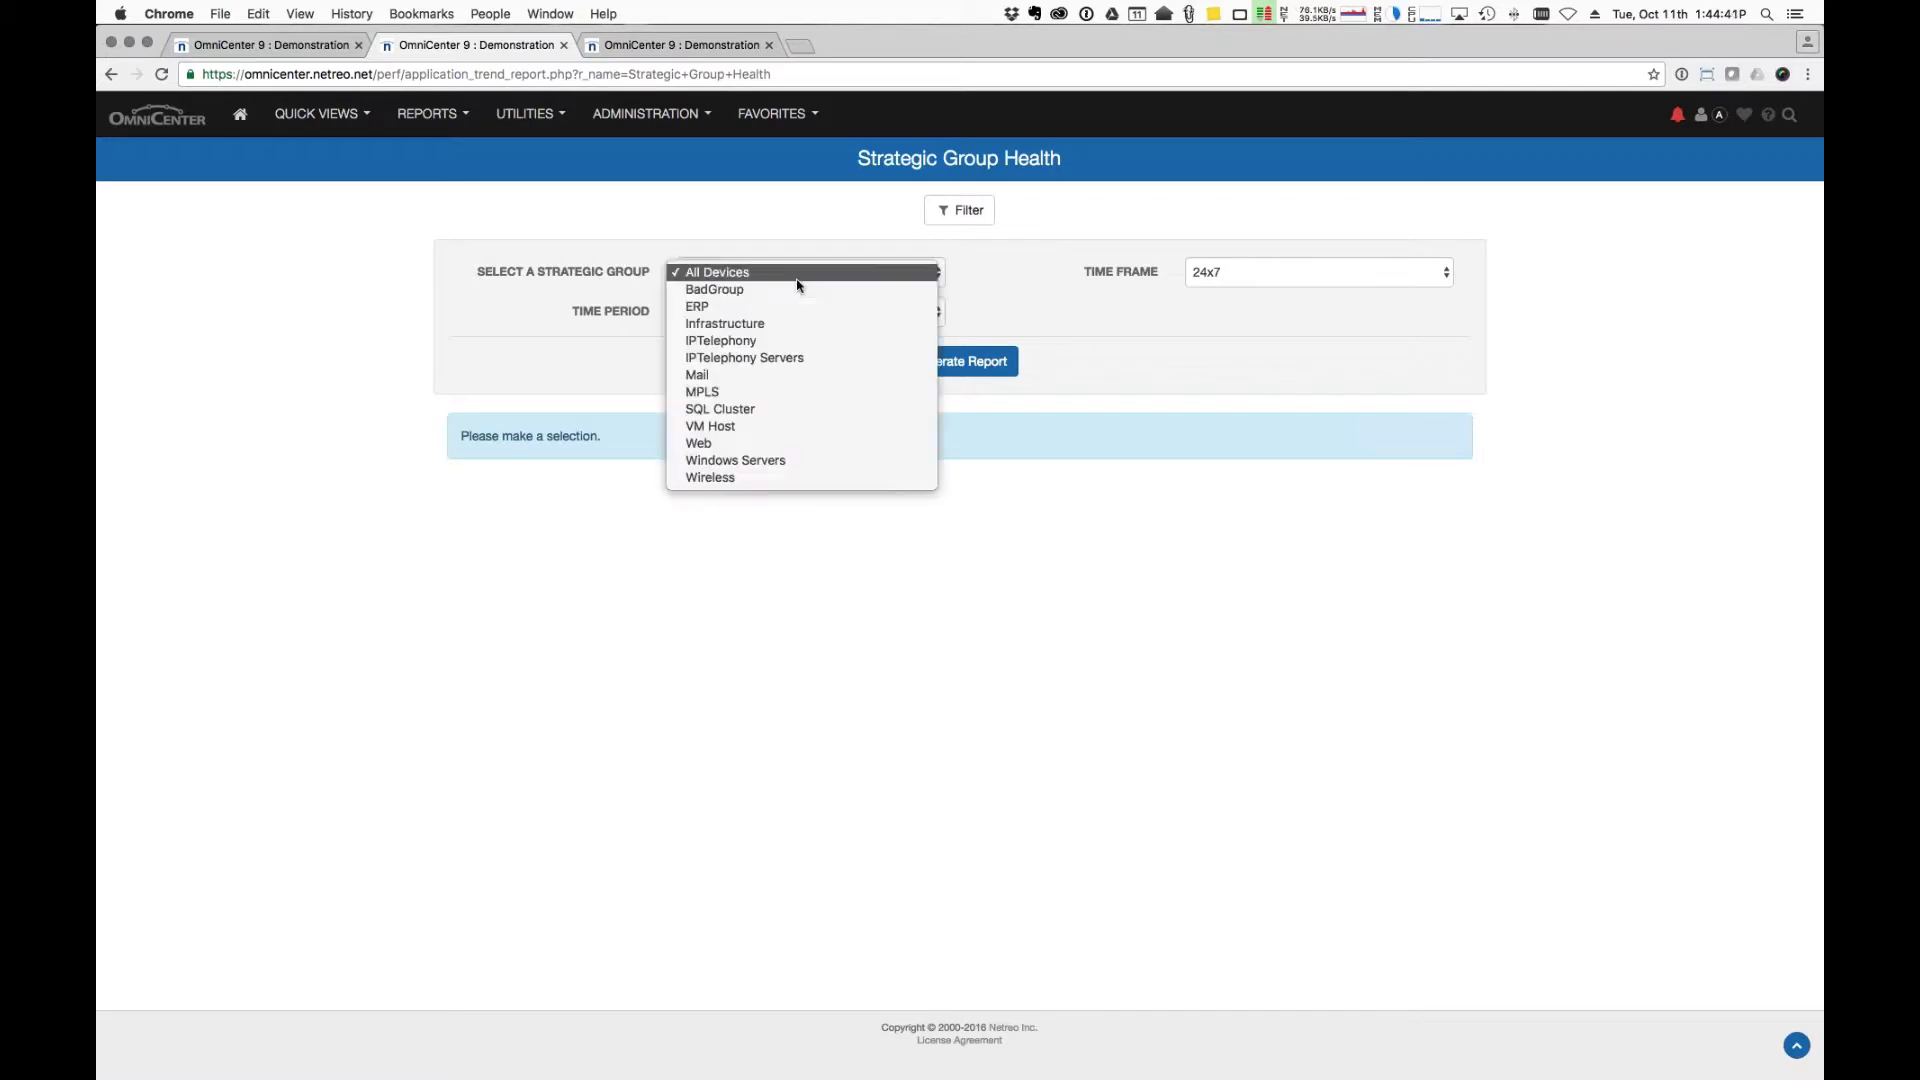
left_click(789, 319)
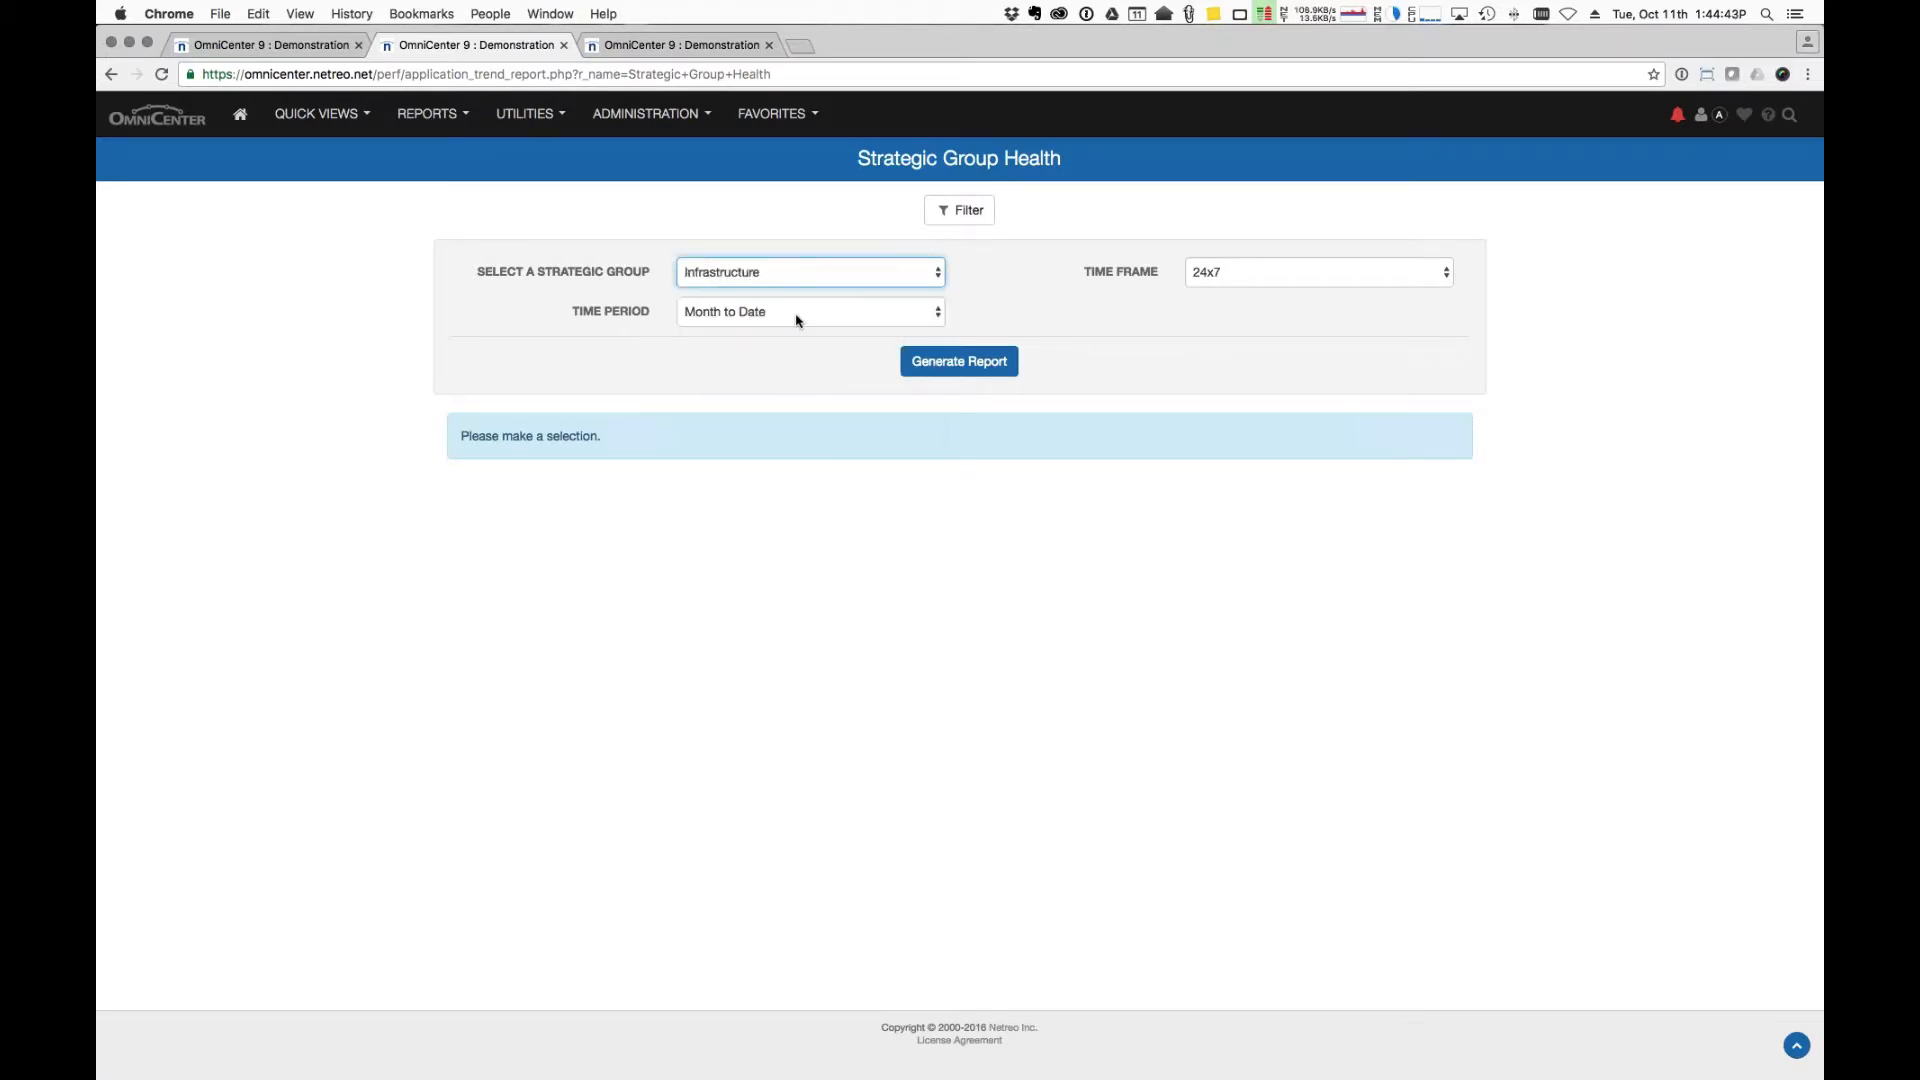
left_click(1265, 277)
left_click(1106, 262)
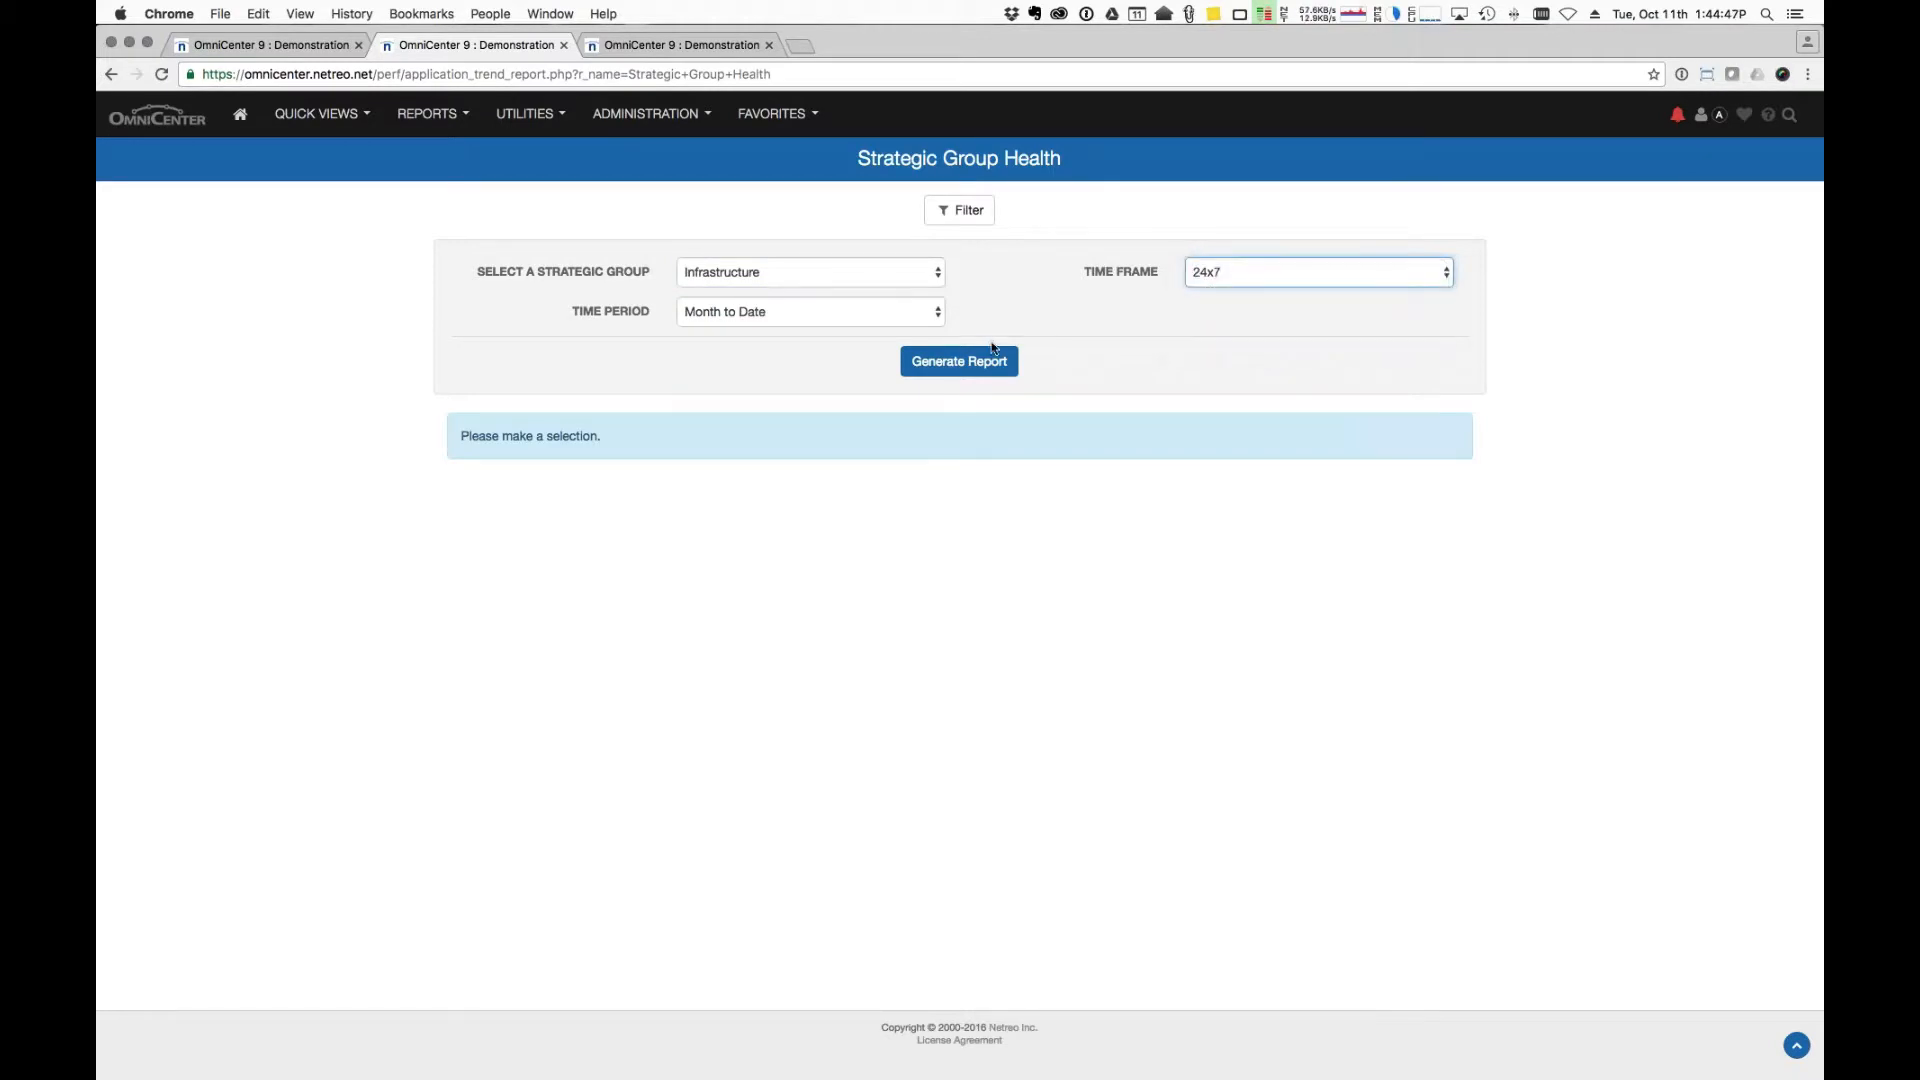
left_click(993, 350)
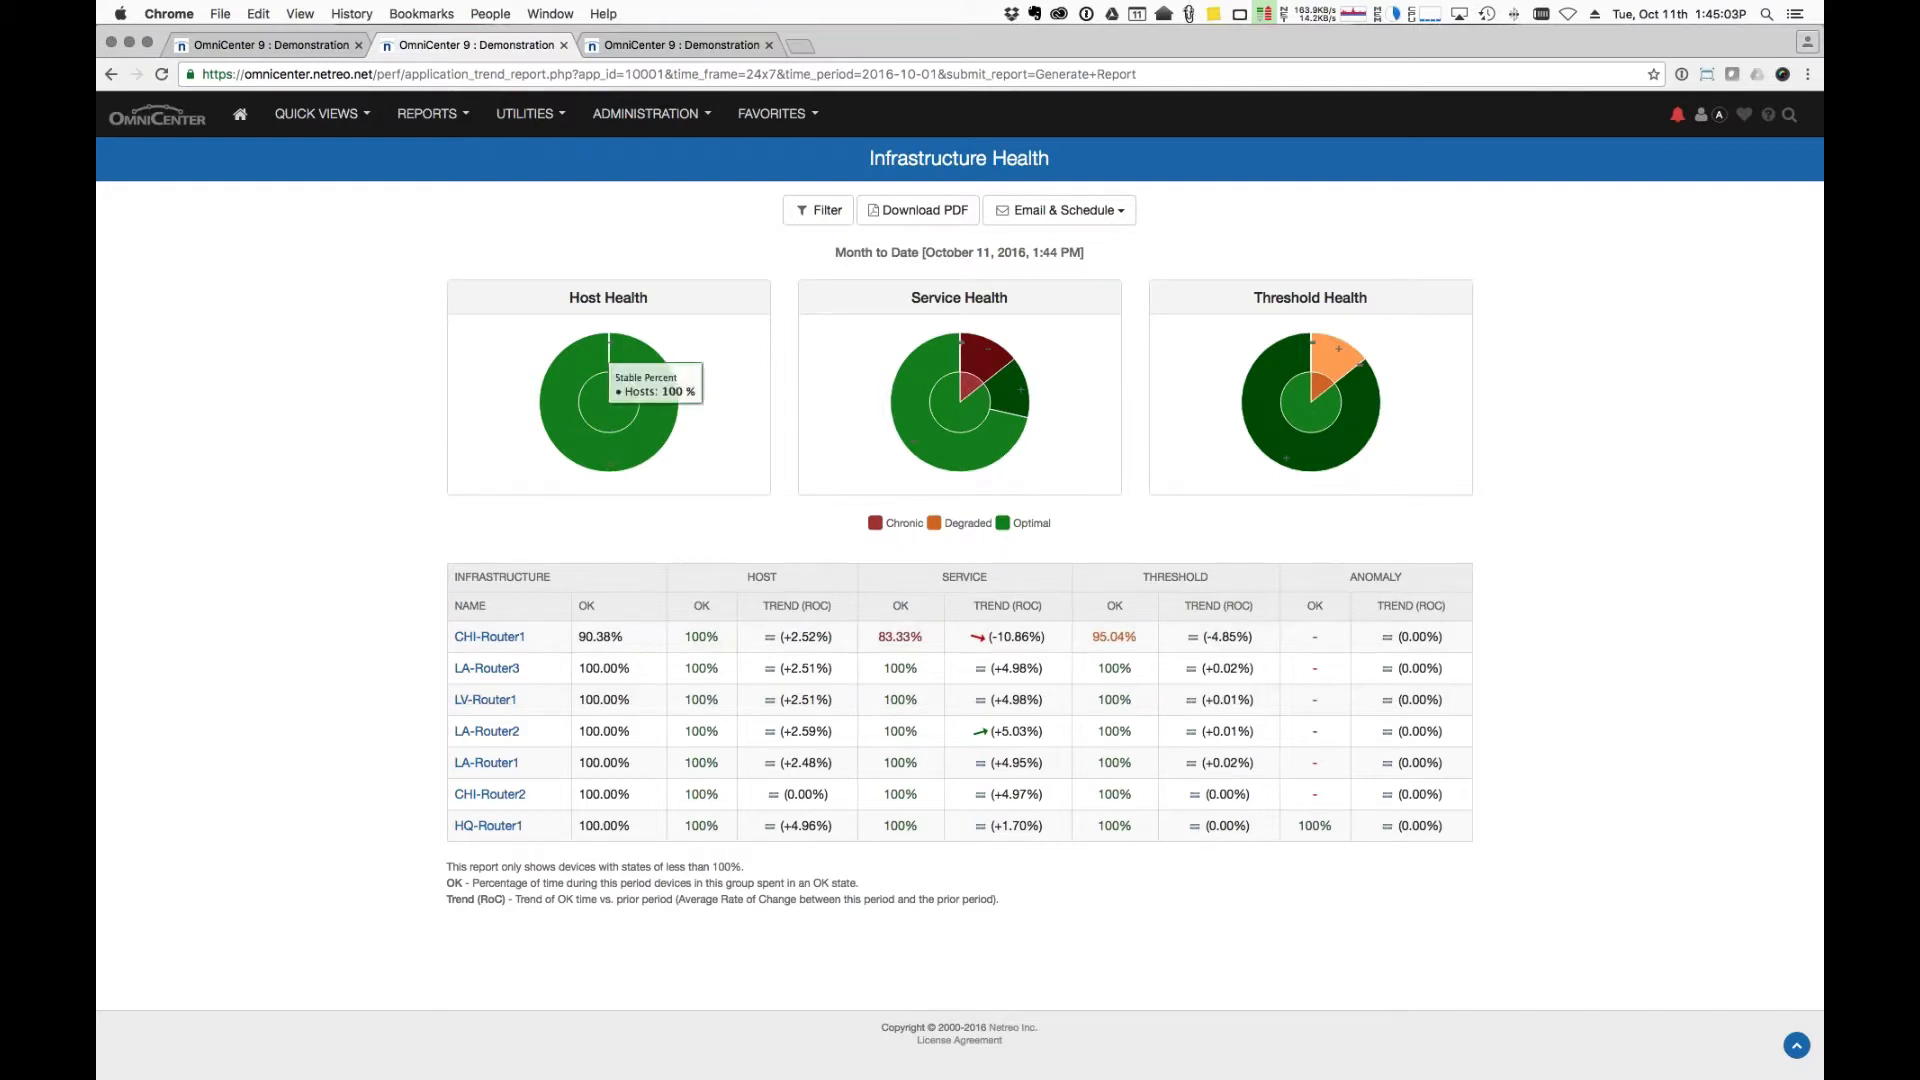
Generate a built-in Inventory Report grouped by Category for VoIP Routers with Table output, and look through the listed devices.
left_click(427, 113)
left_click(445, 176)
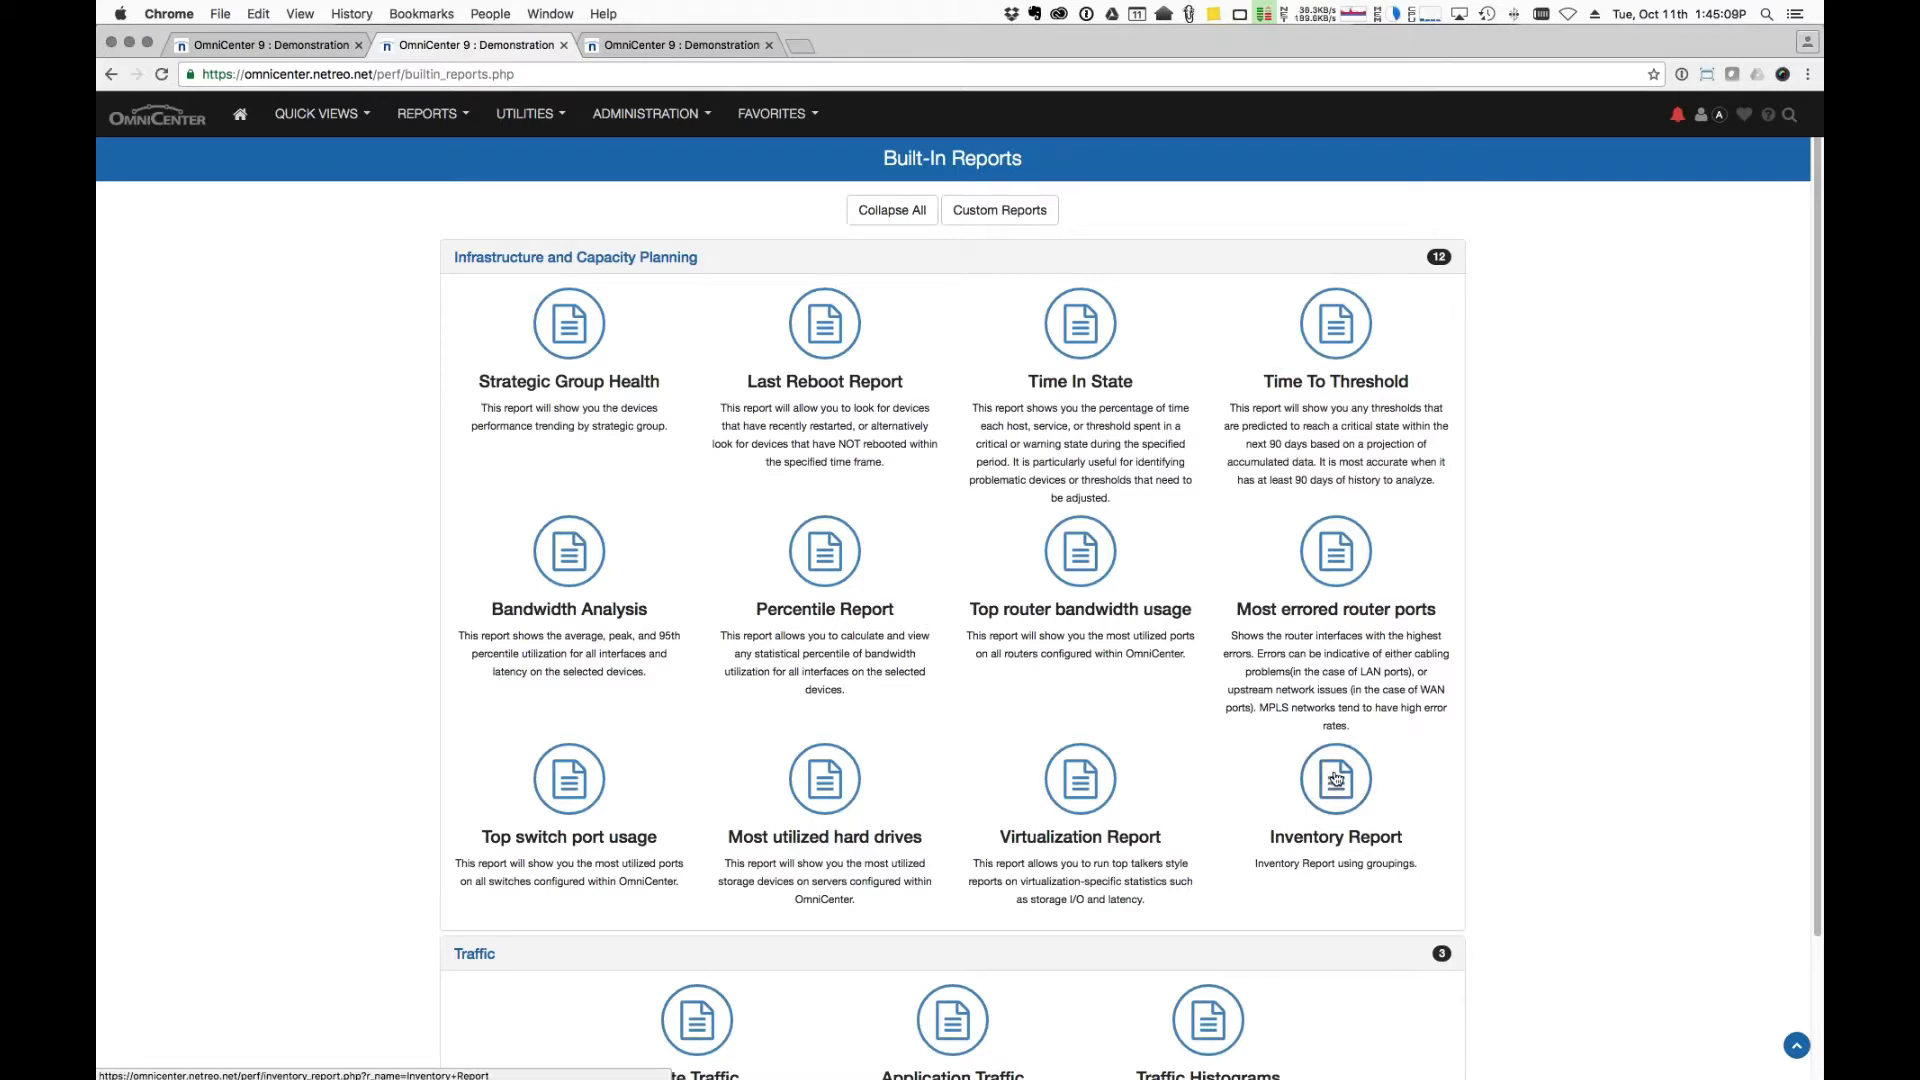
left_click(1336, 779)
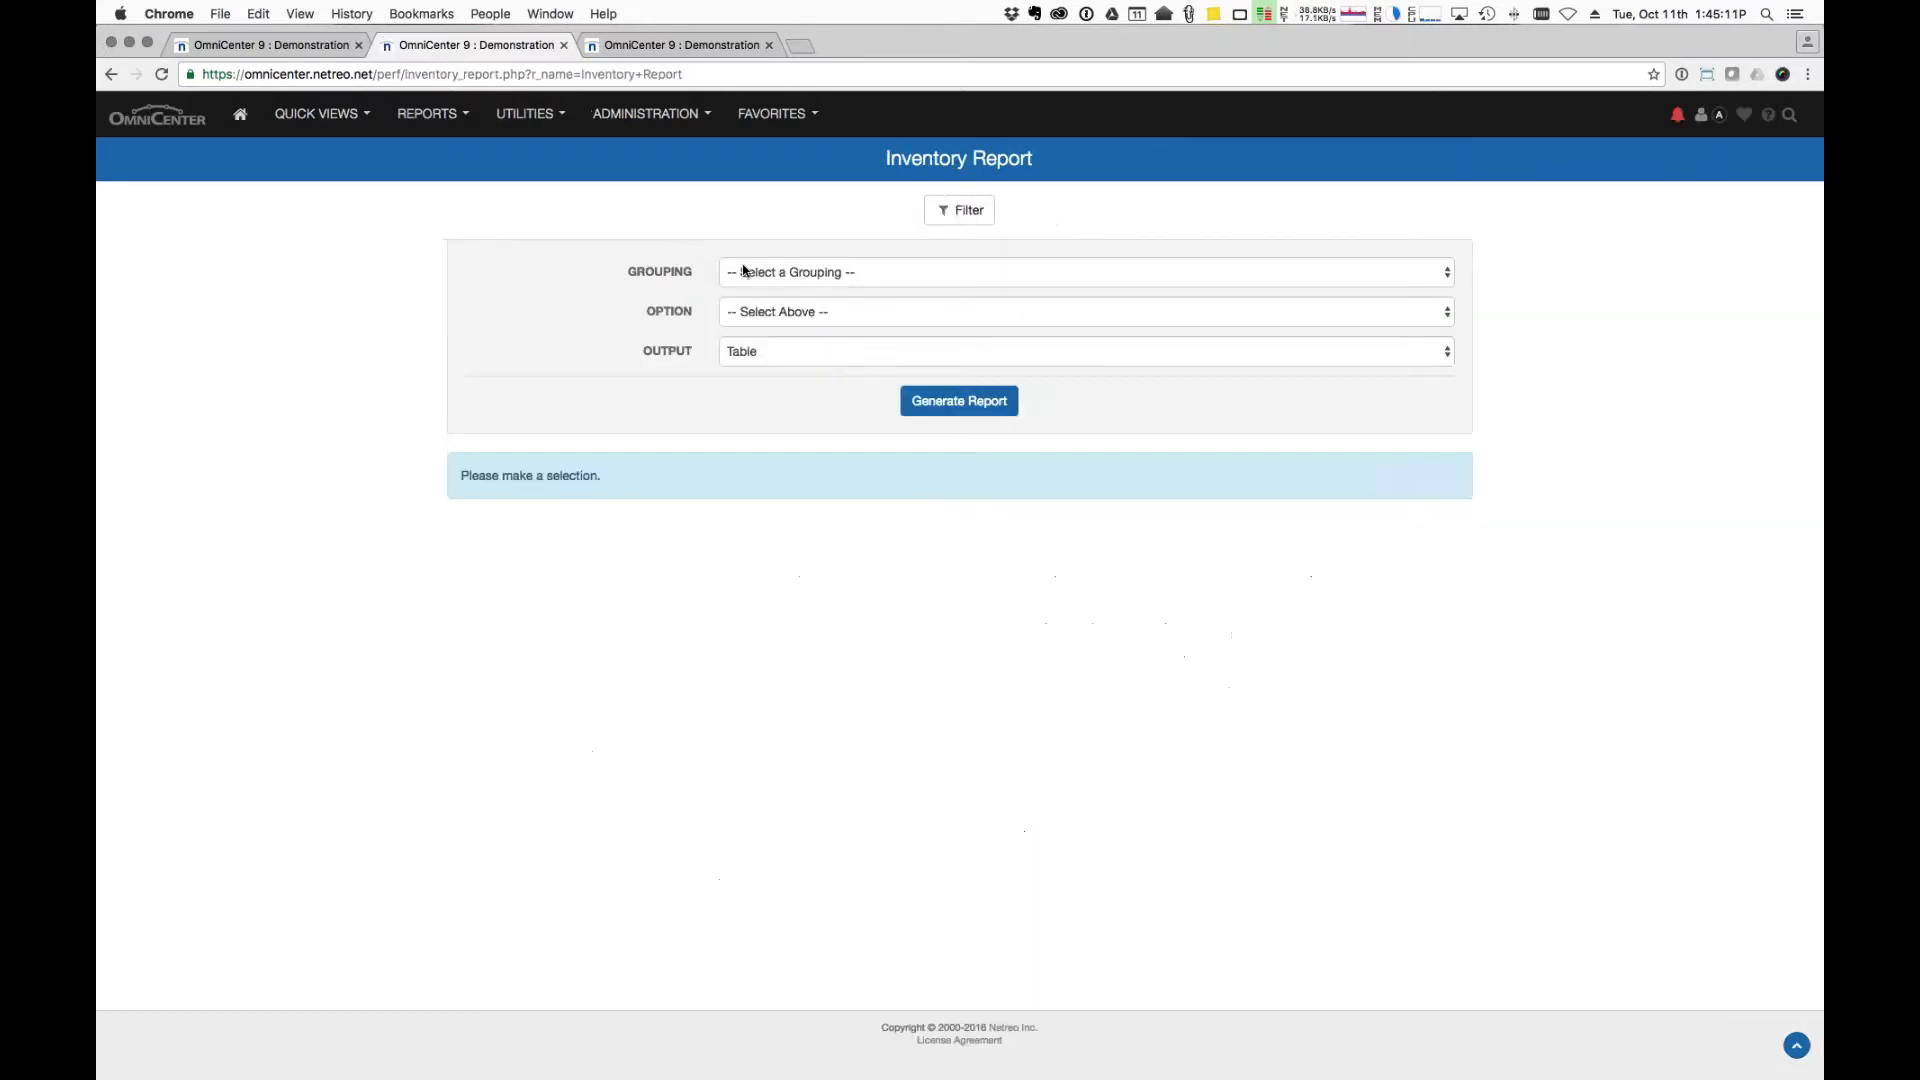
left_click(755, 271)
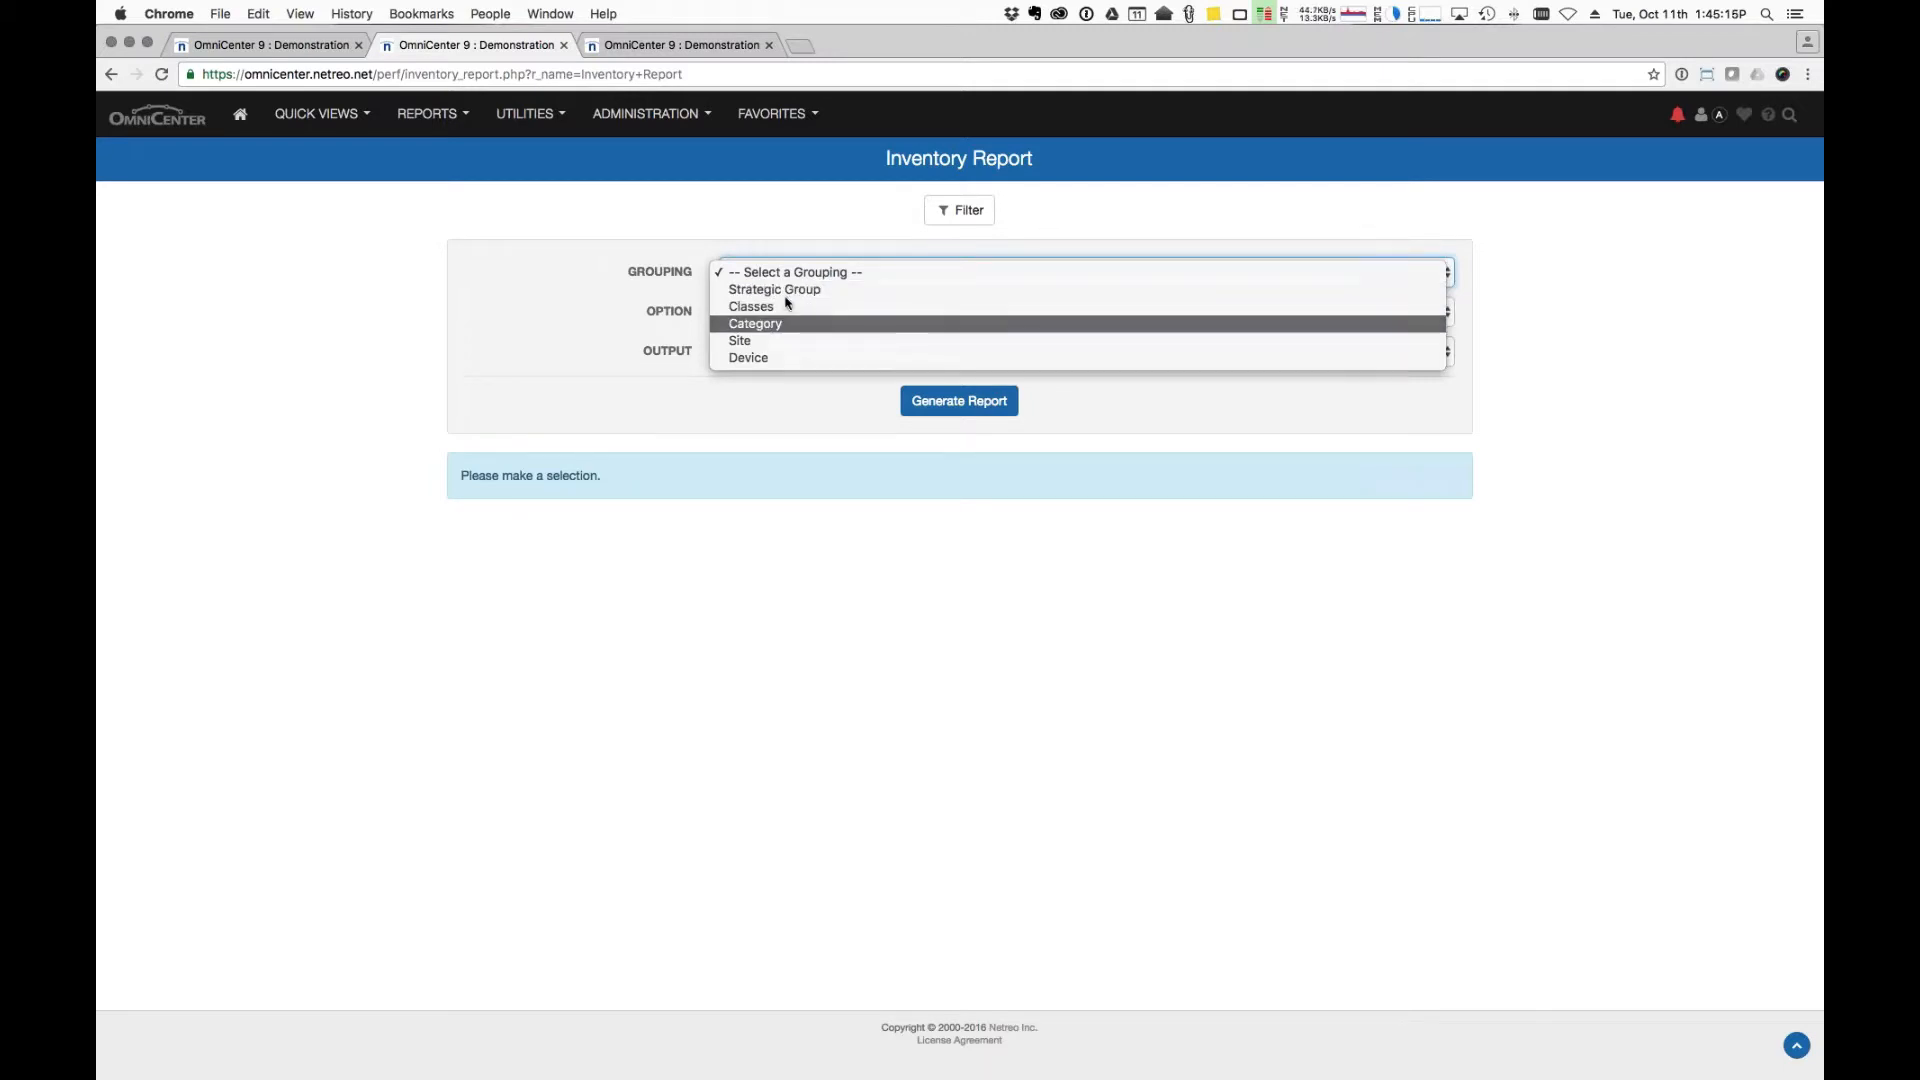
left_click(760, 323)
left_click(770, 311)
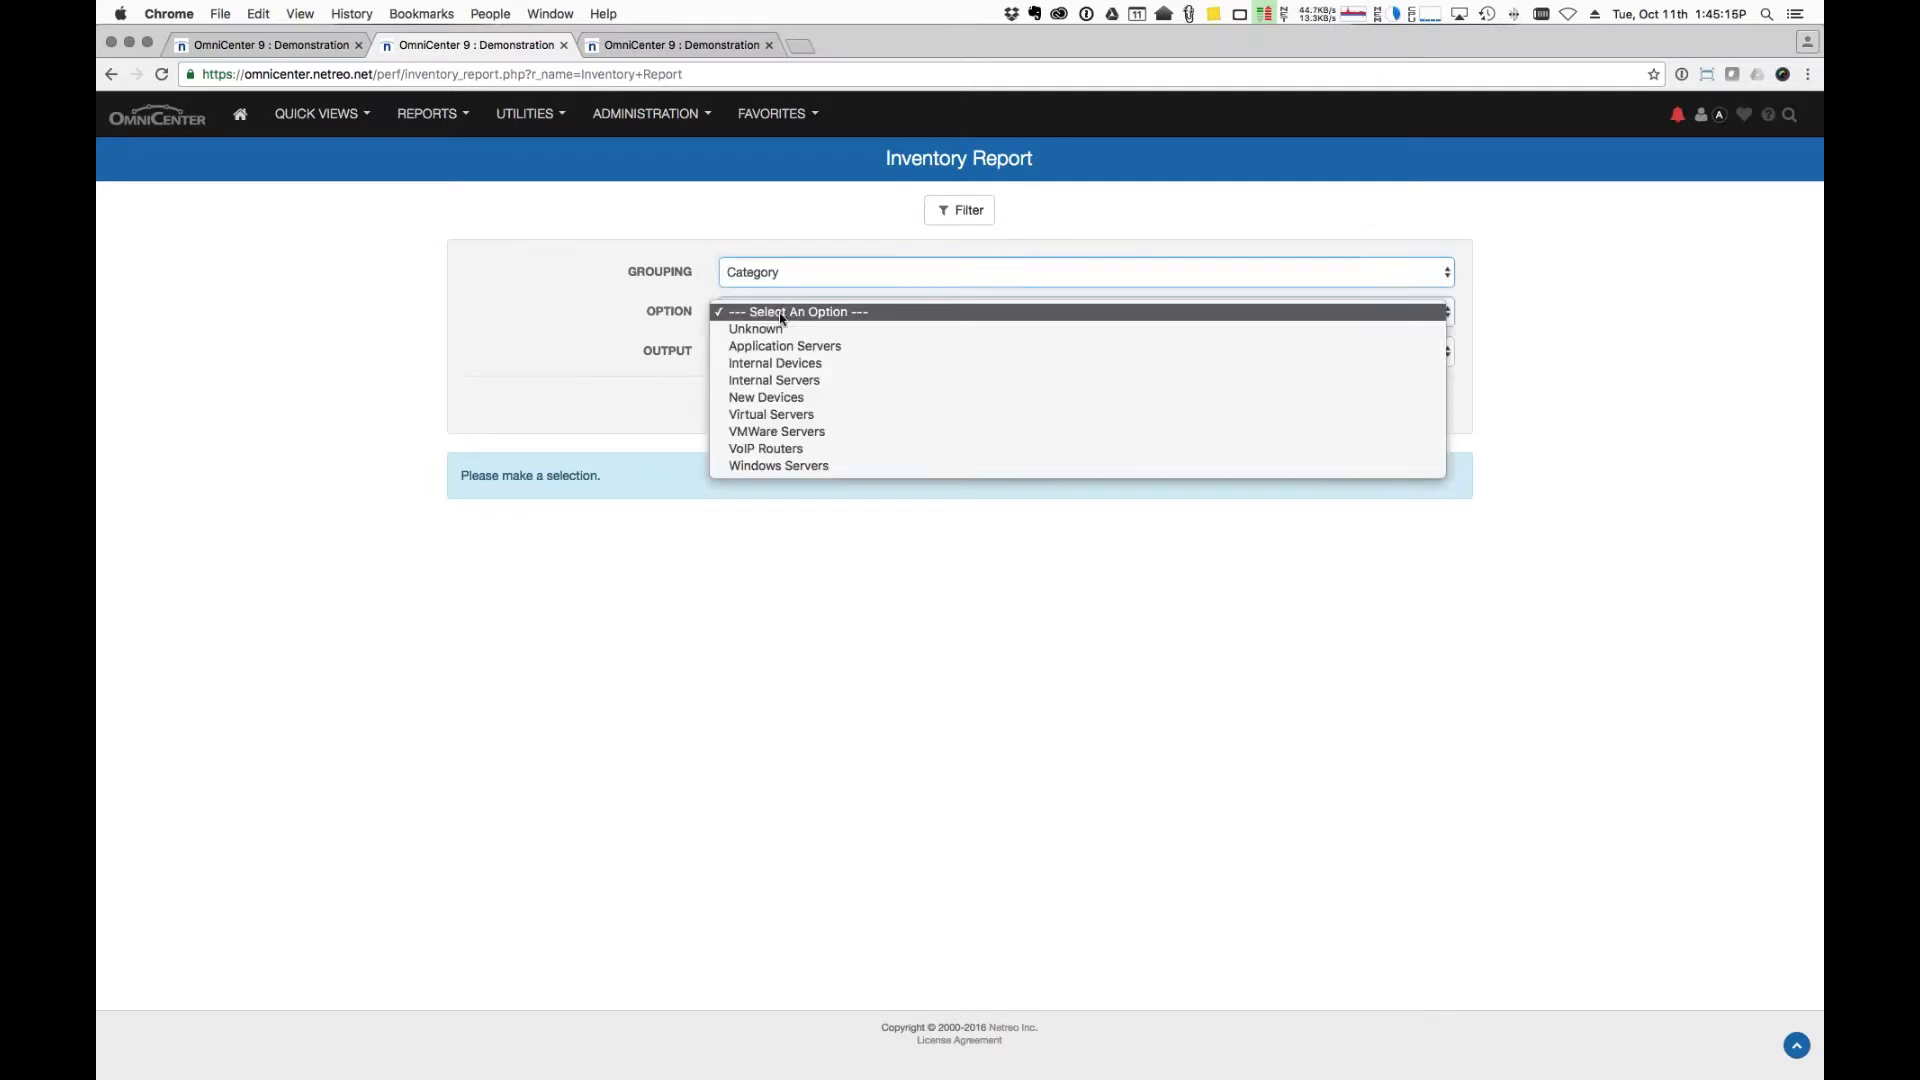
left_click(825, 448)
left_click(966, 401)
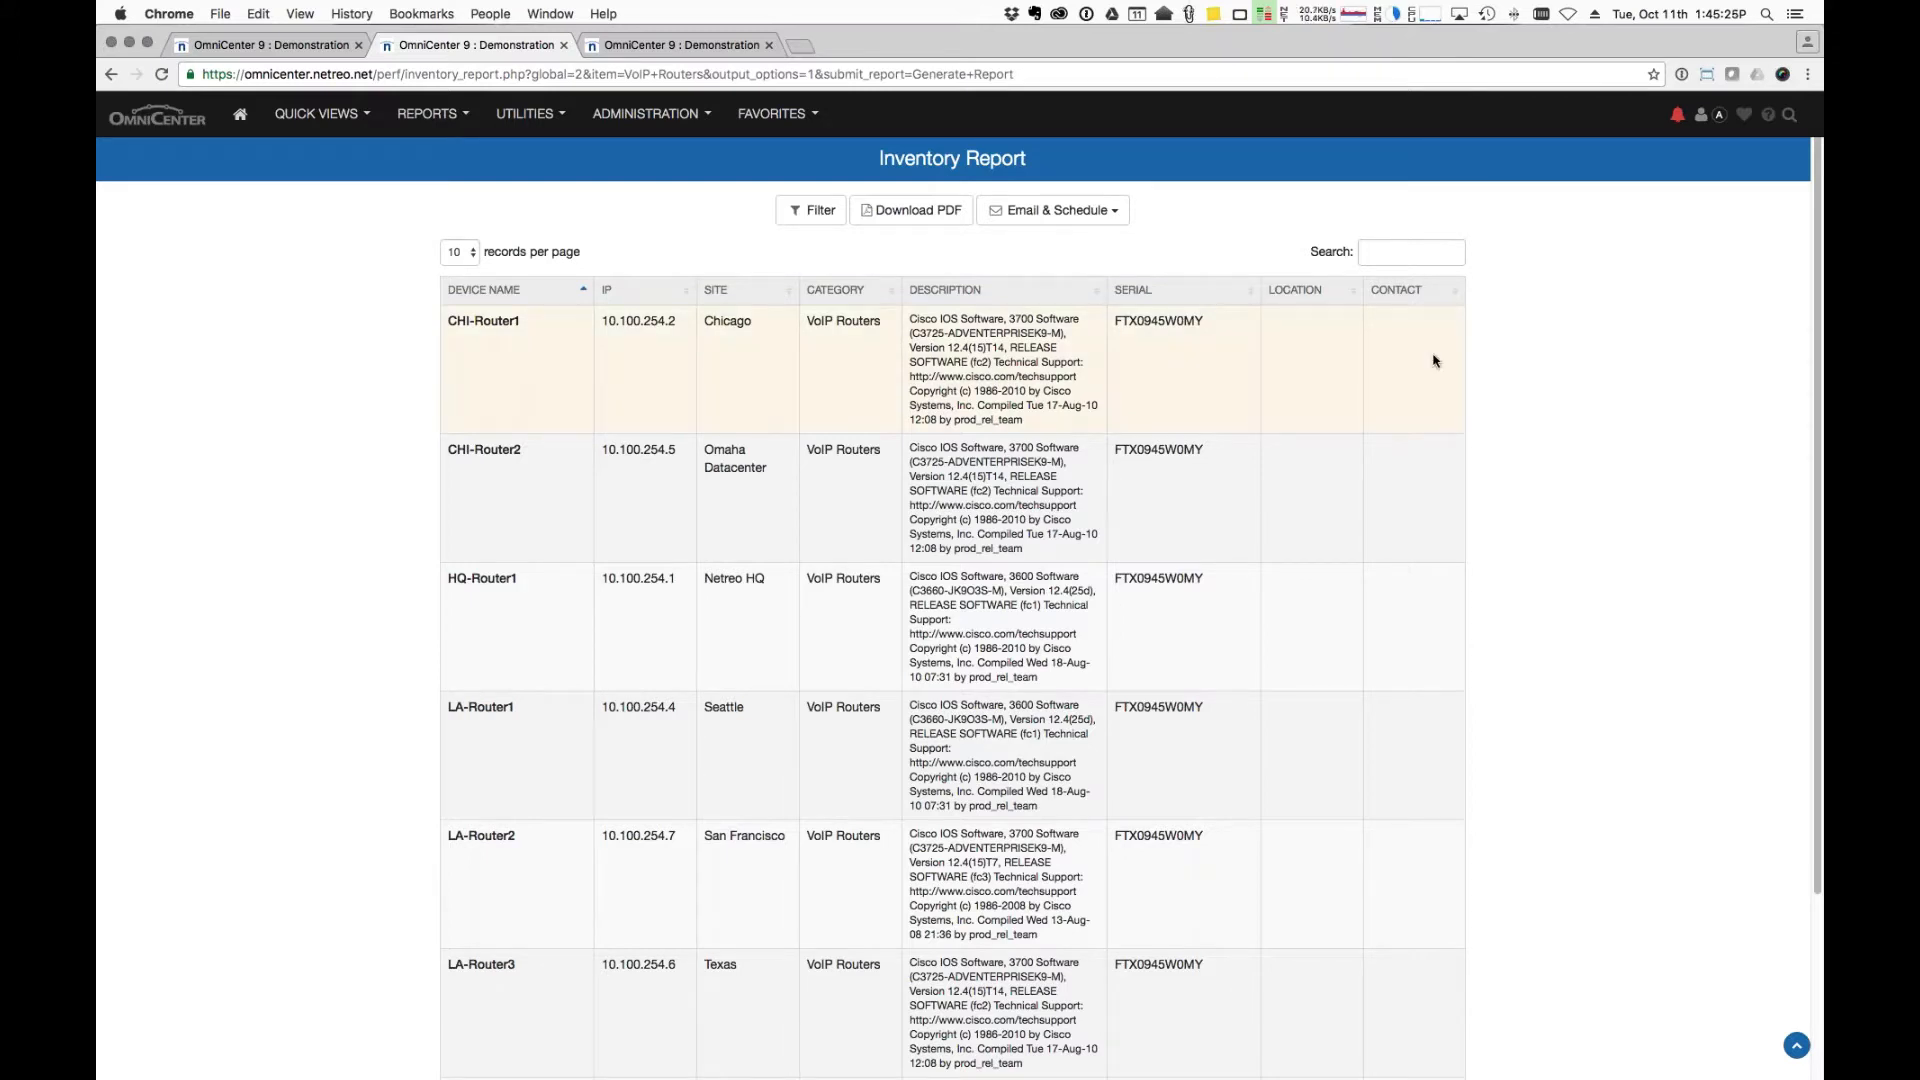
scroll(1434, 361, "down", 5)
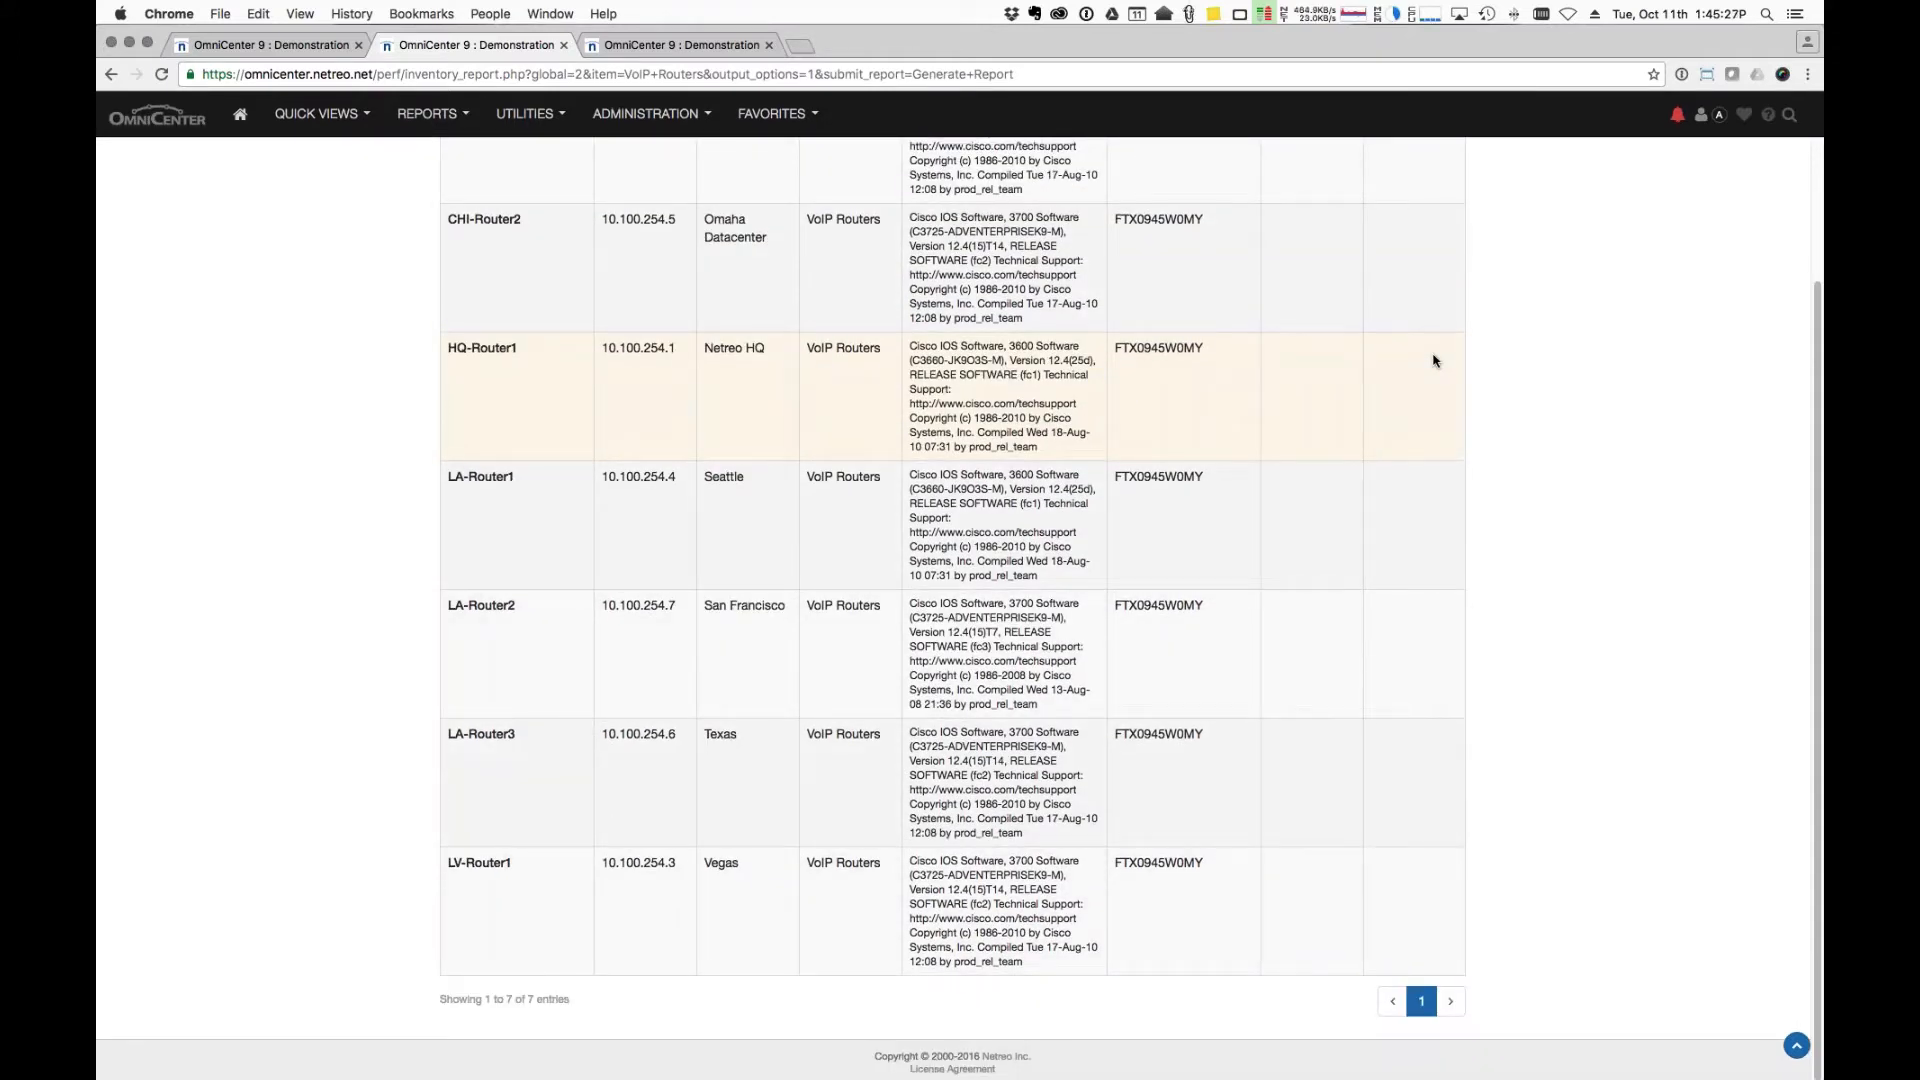
scroll(1434, 361, "up", 3)
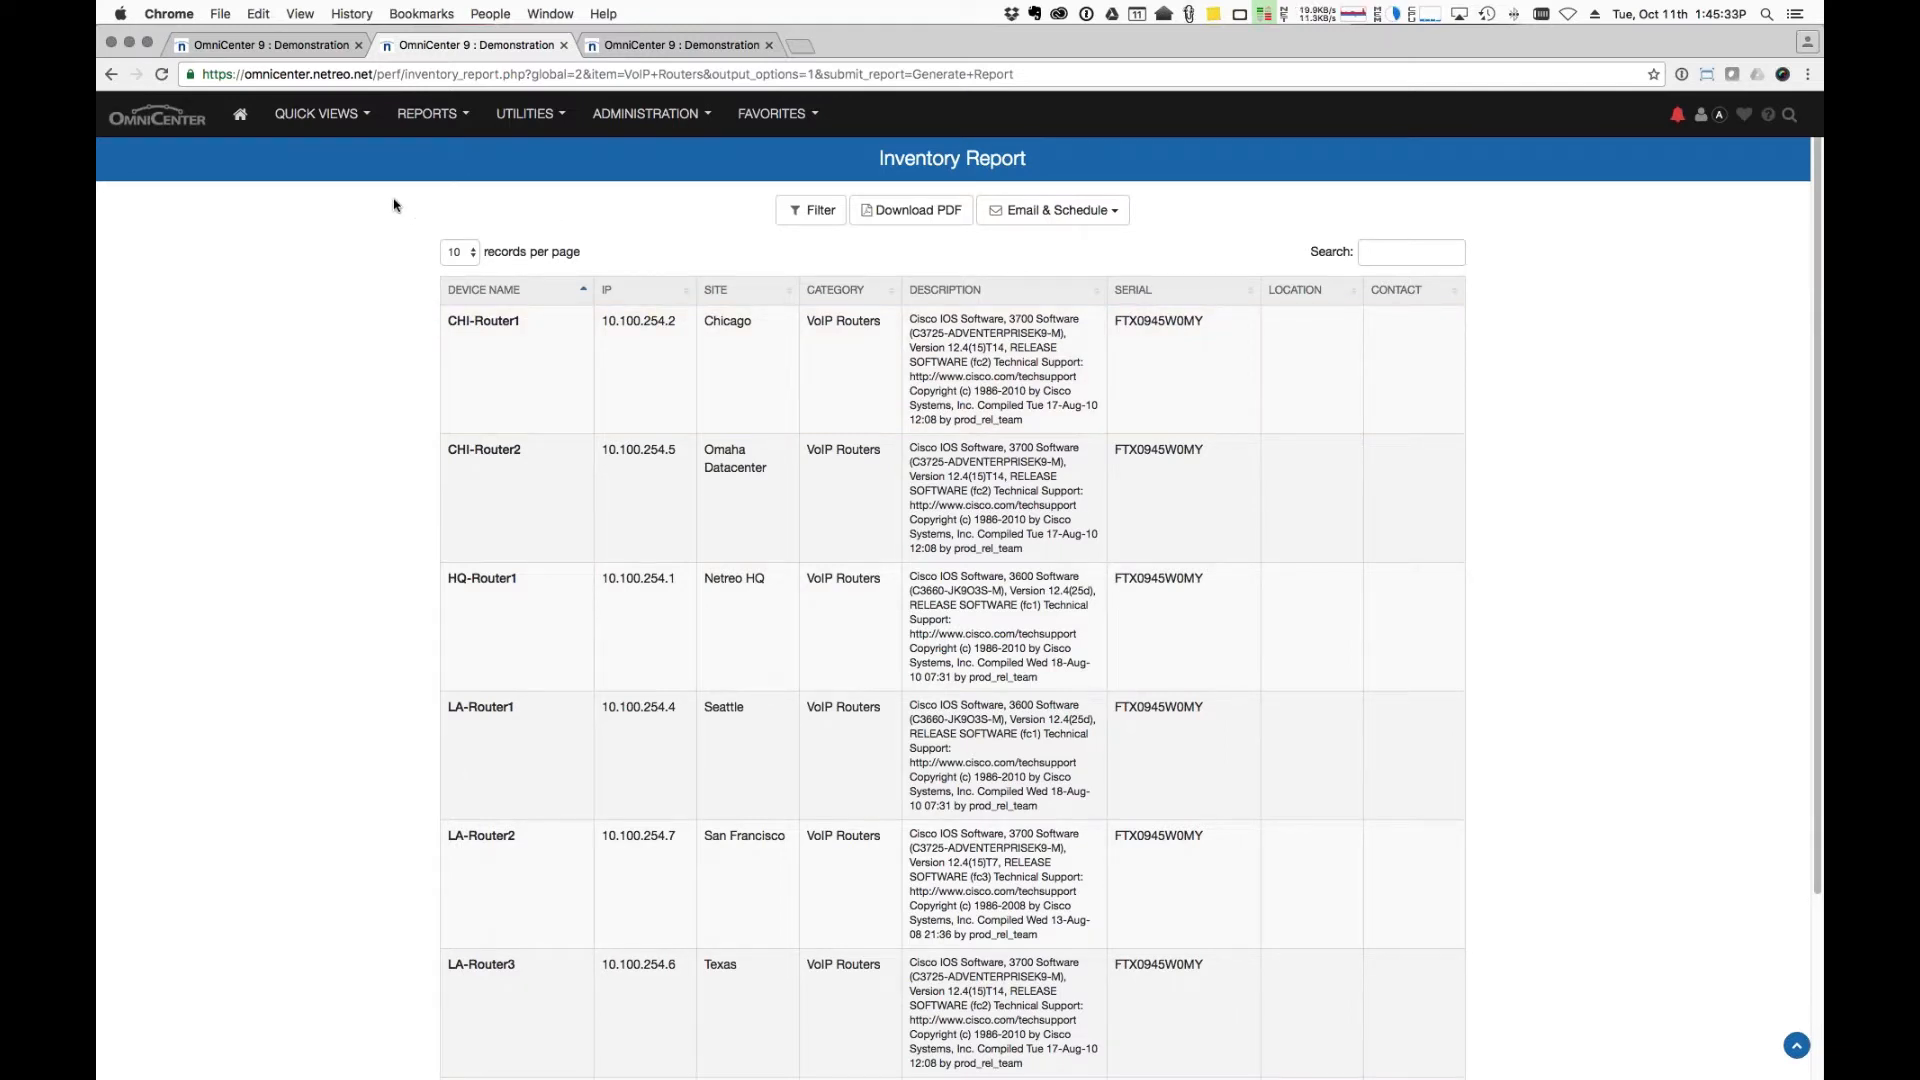
Go to the home dashboard and open the Win2k8-AD device from the Windows Servers category.
left_click(239, 119)
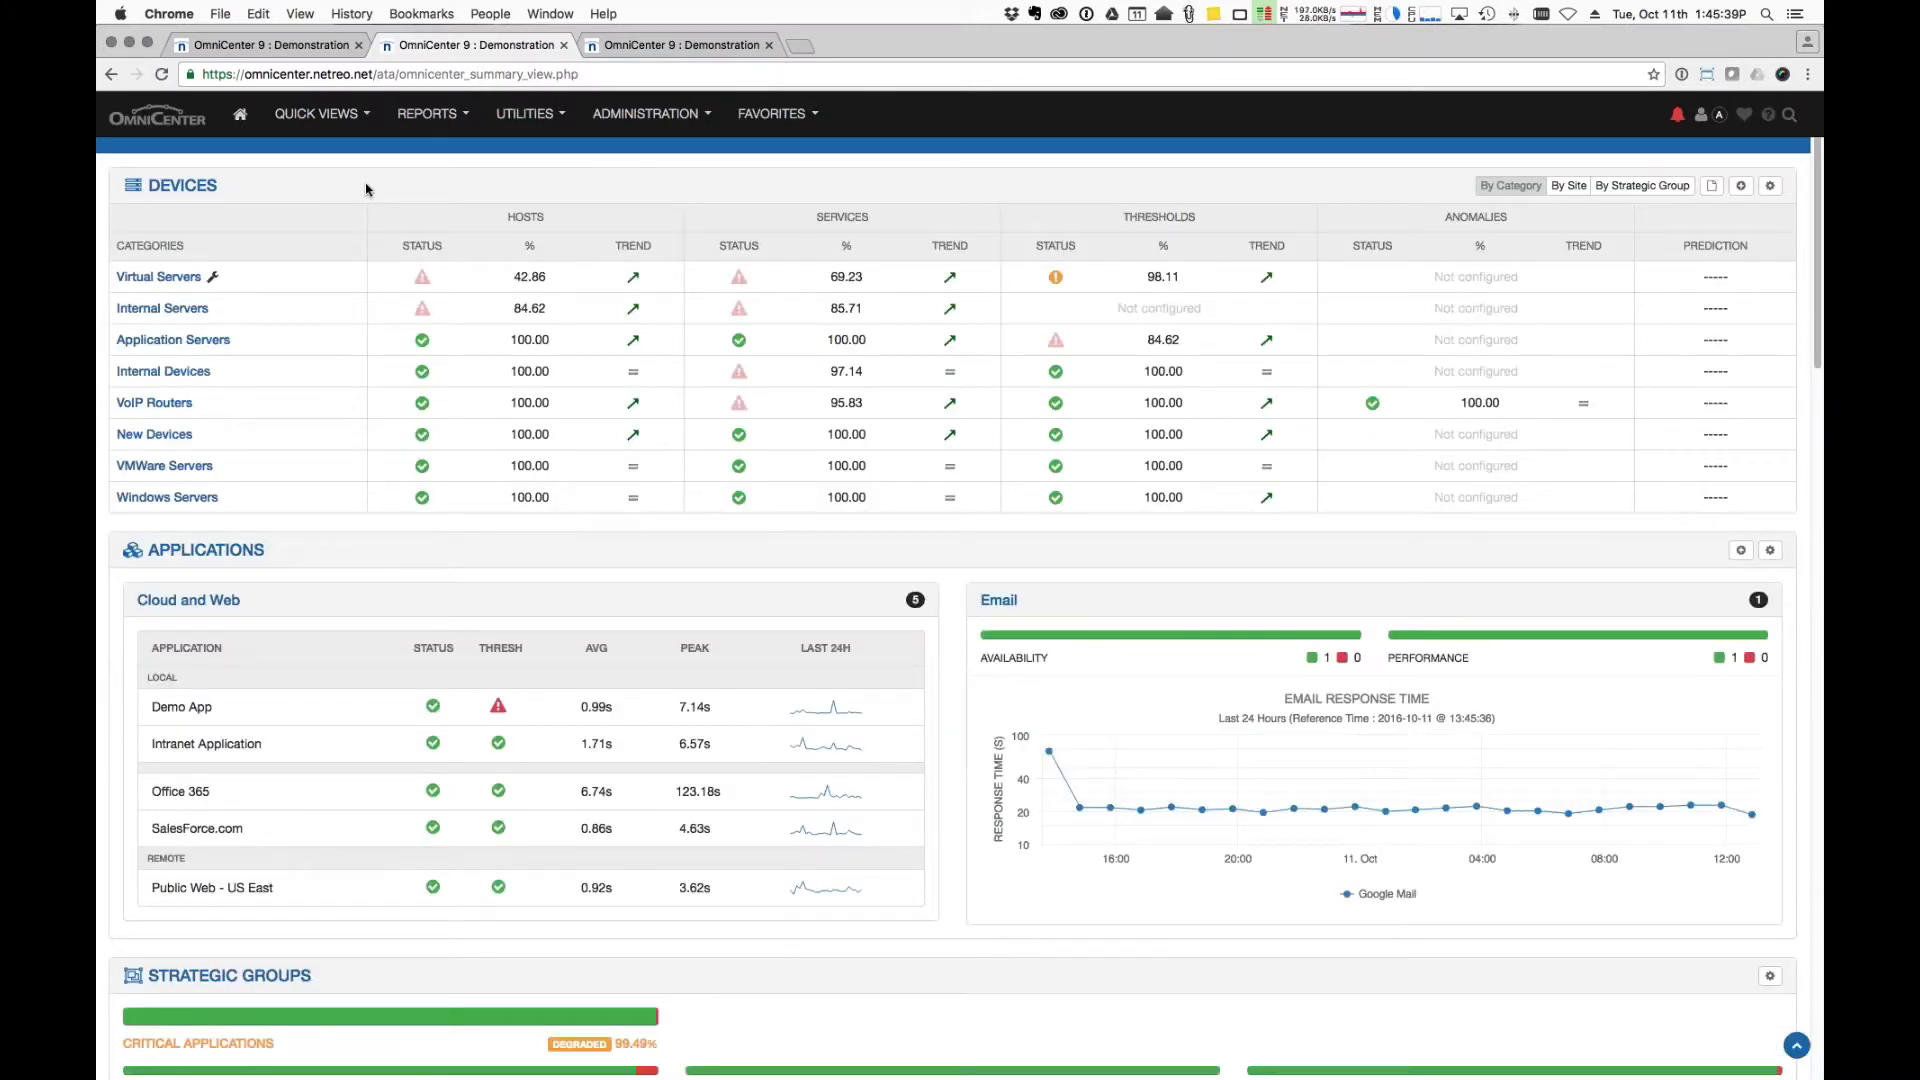
left_click(431, 120)
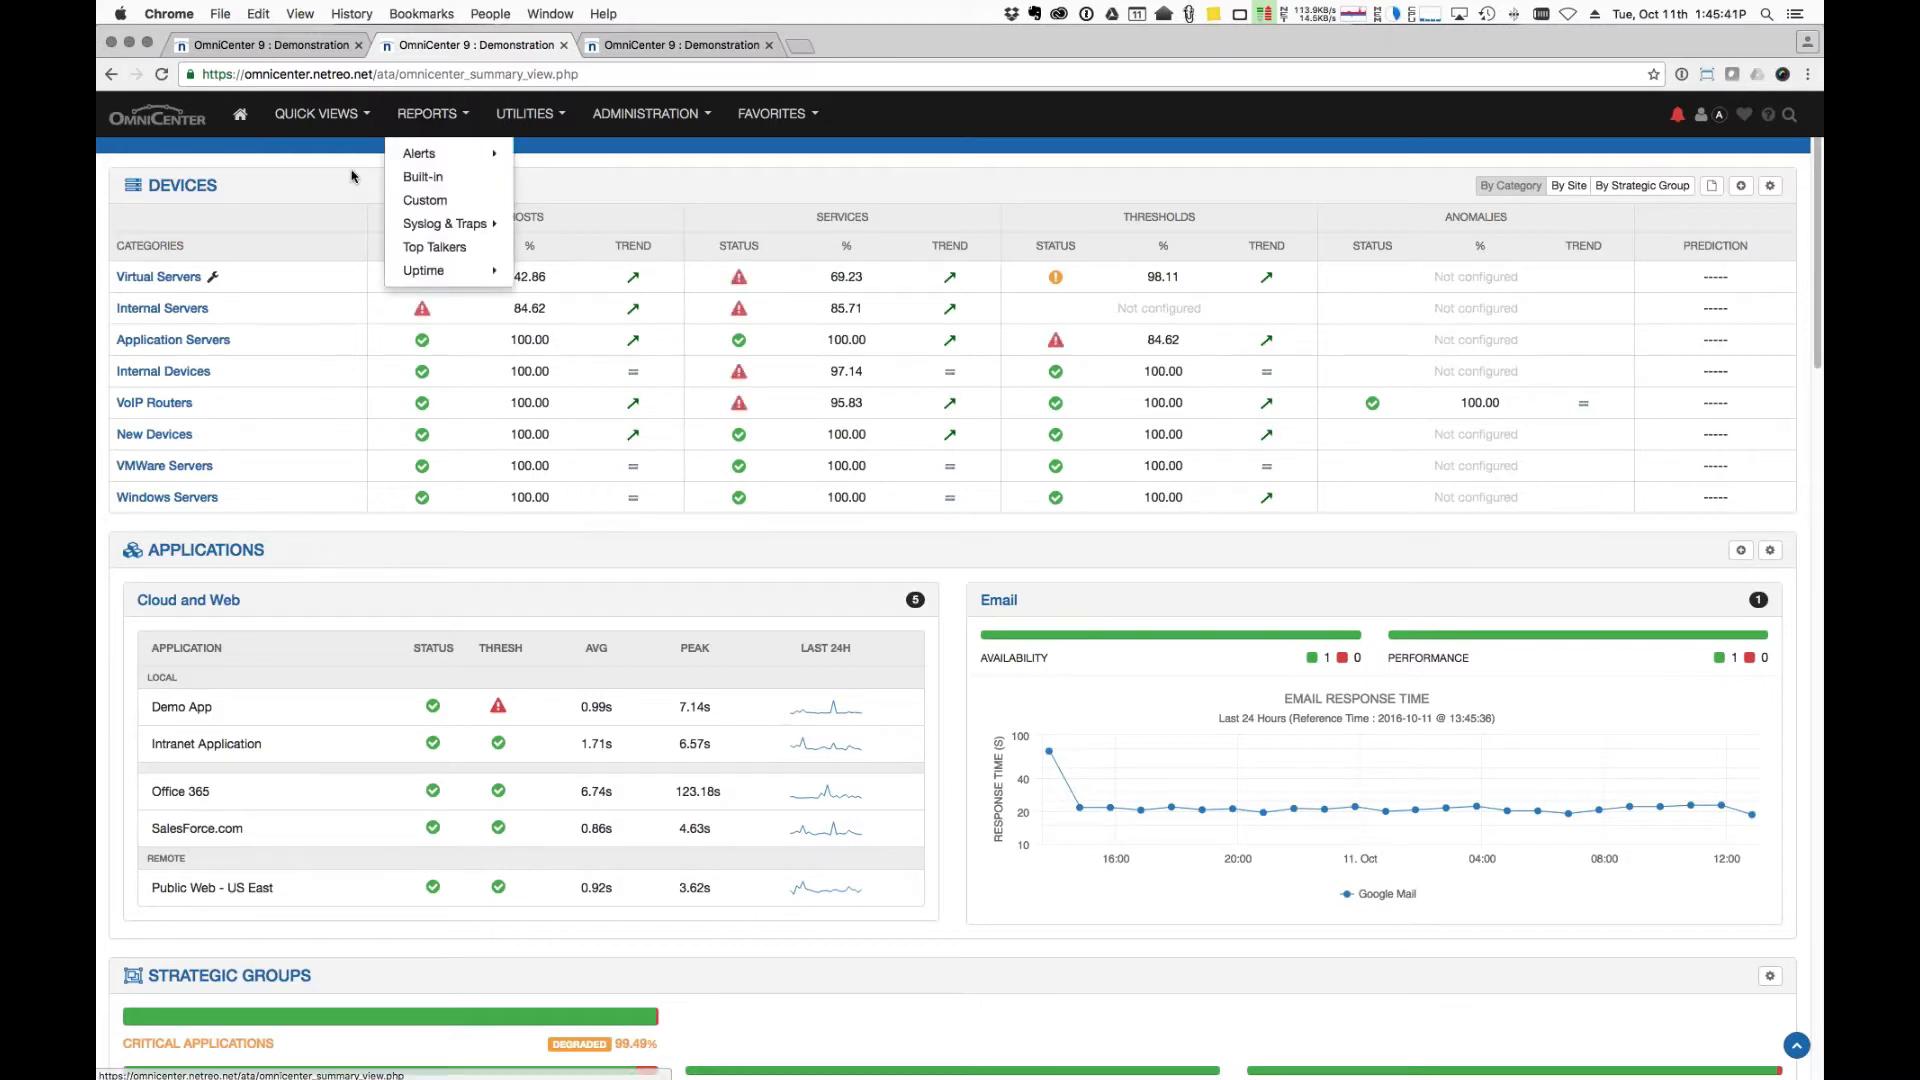
left_click(167, 497)
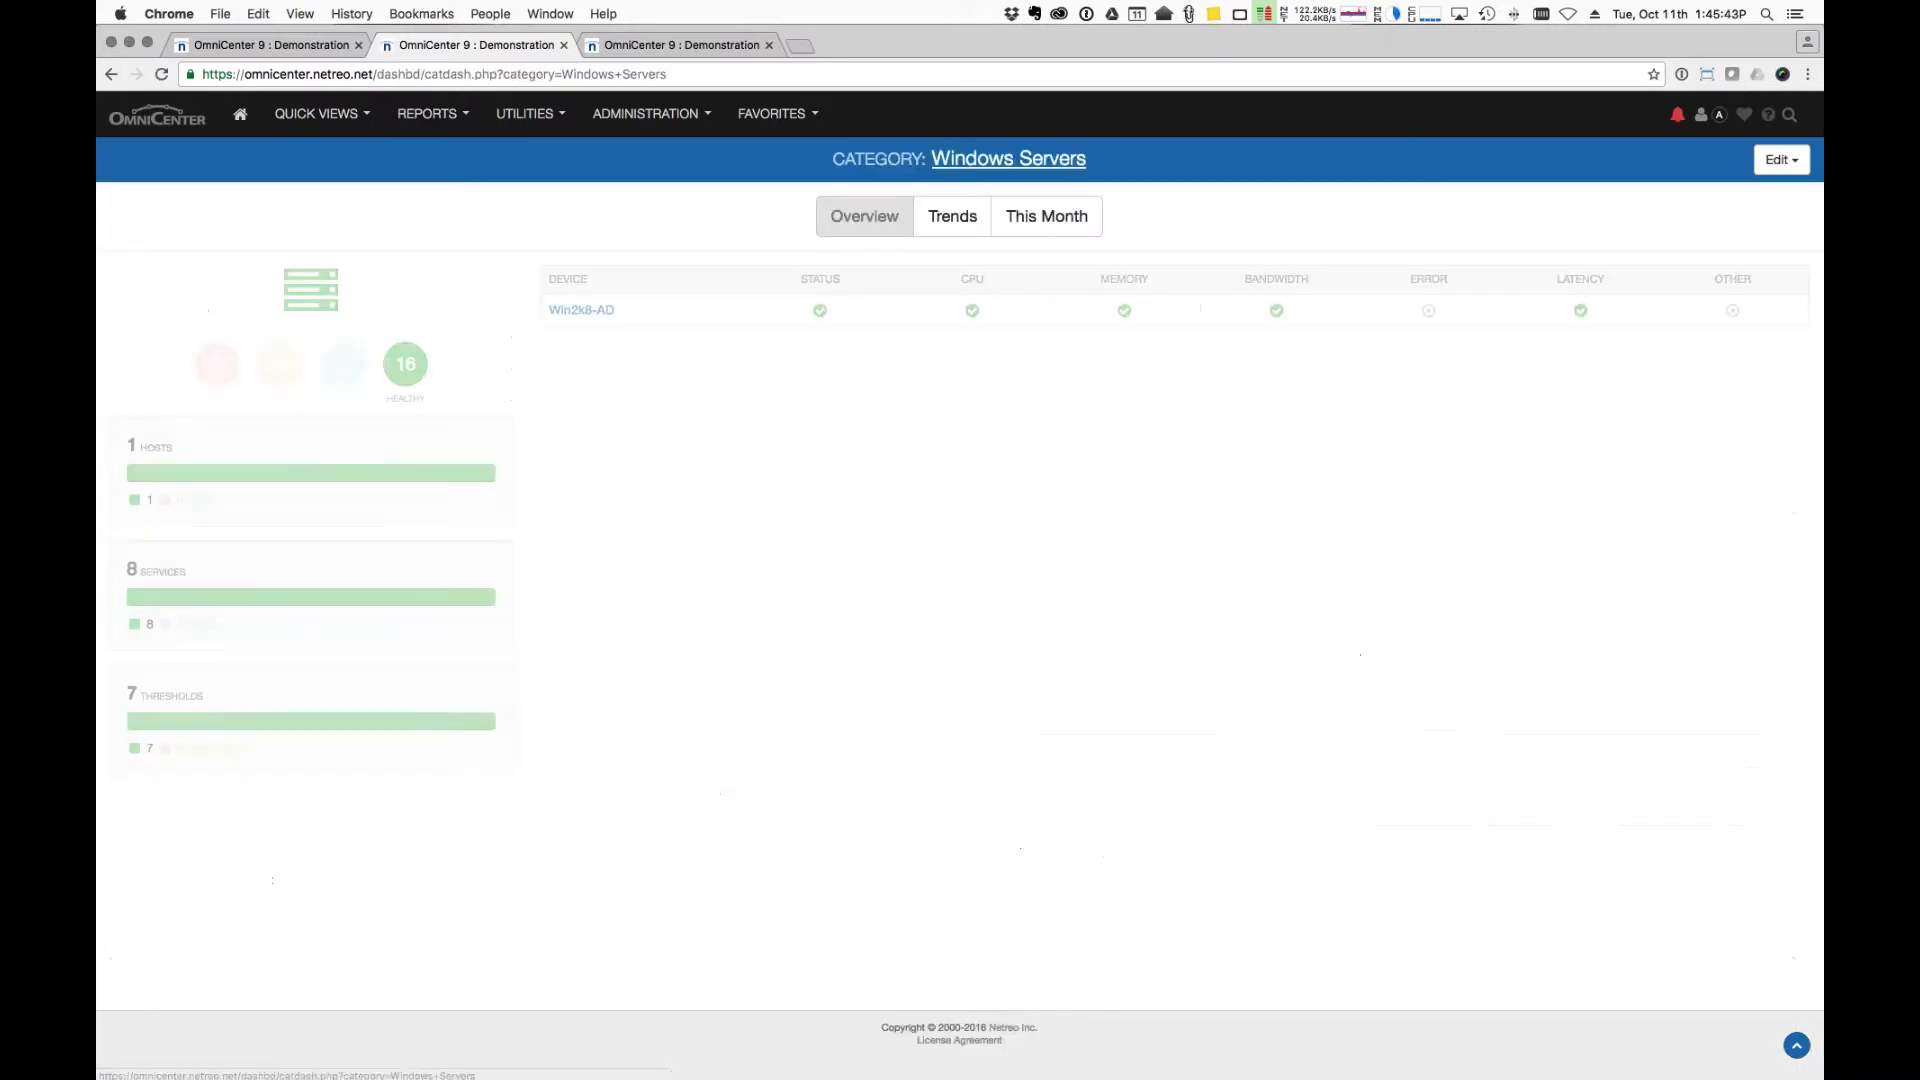
left_click(581, 310)
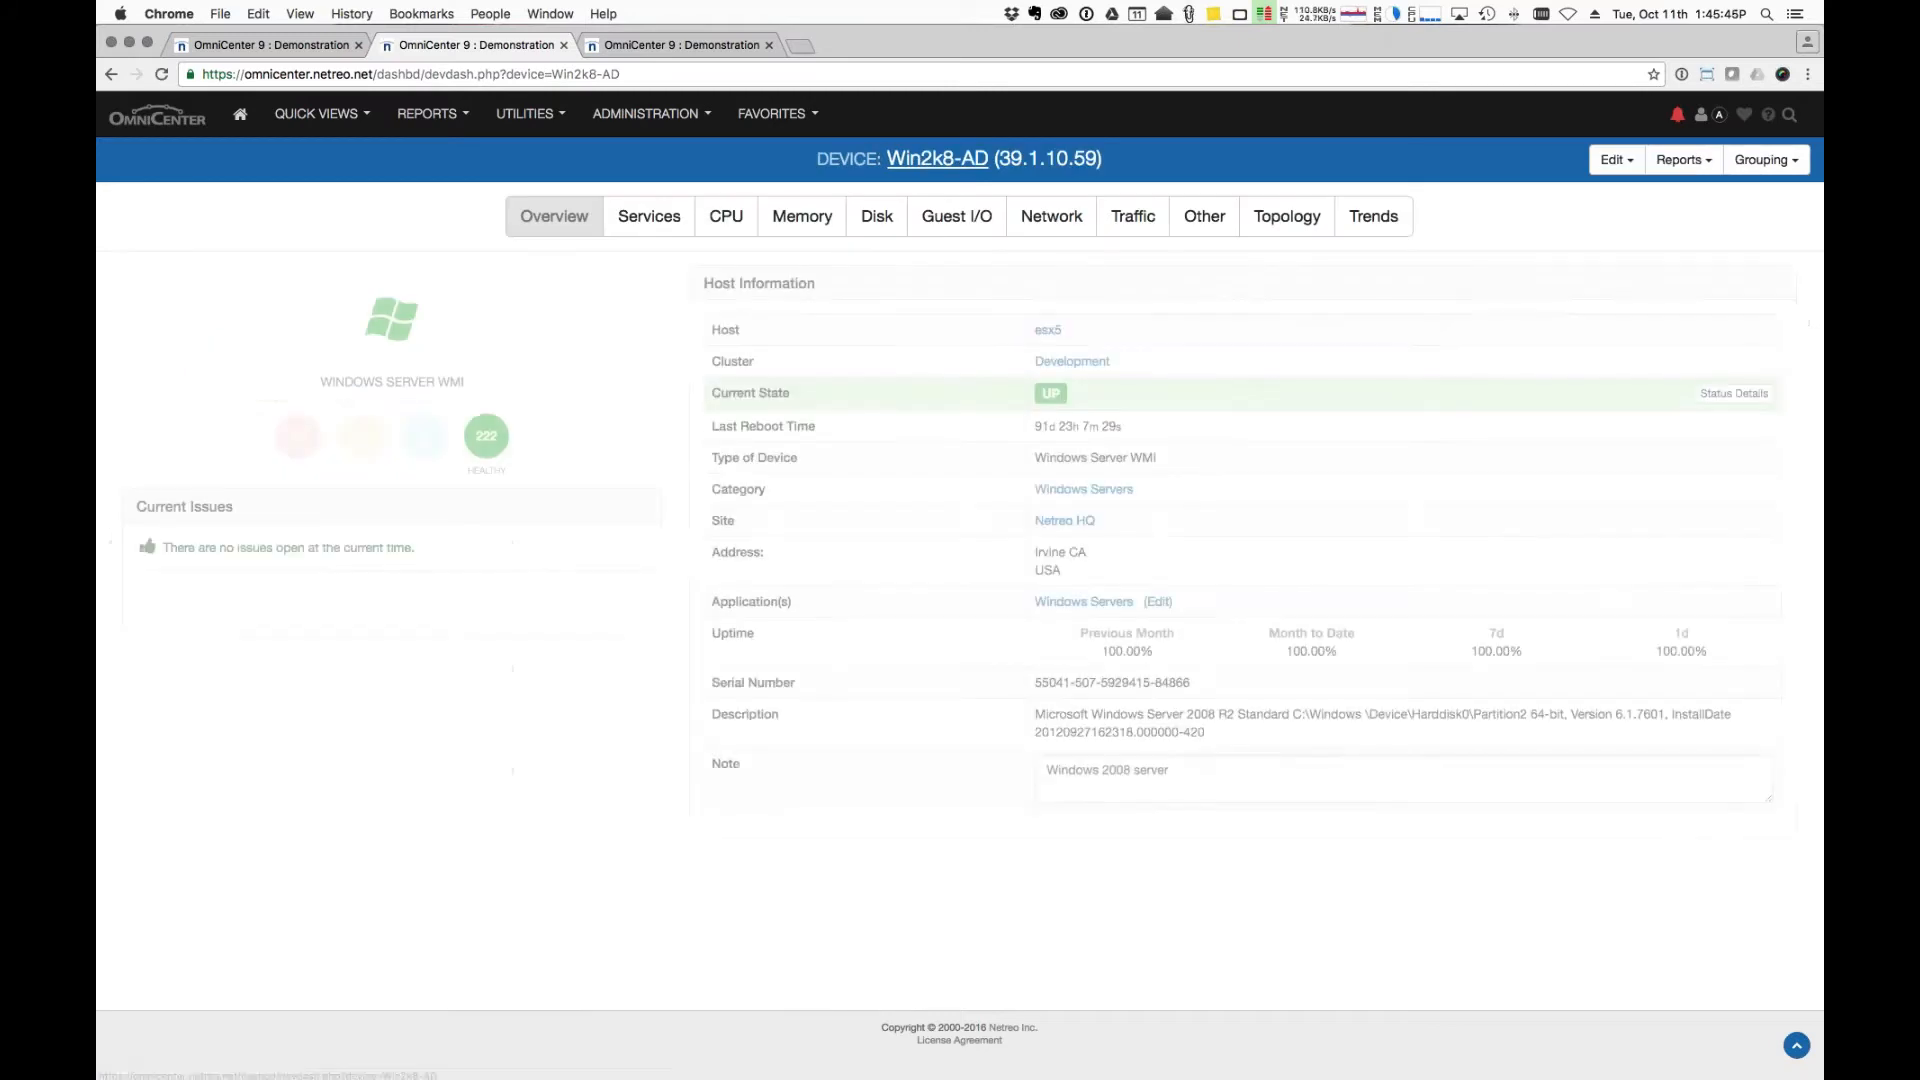
View the memory statistics of Win2k8-AD, and open and read the Forensic Report from its CPU utilization by process.
left_click(817, 222)
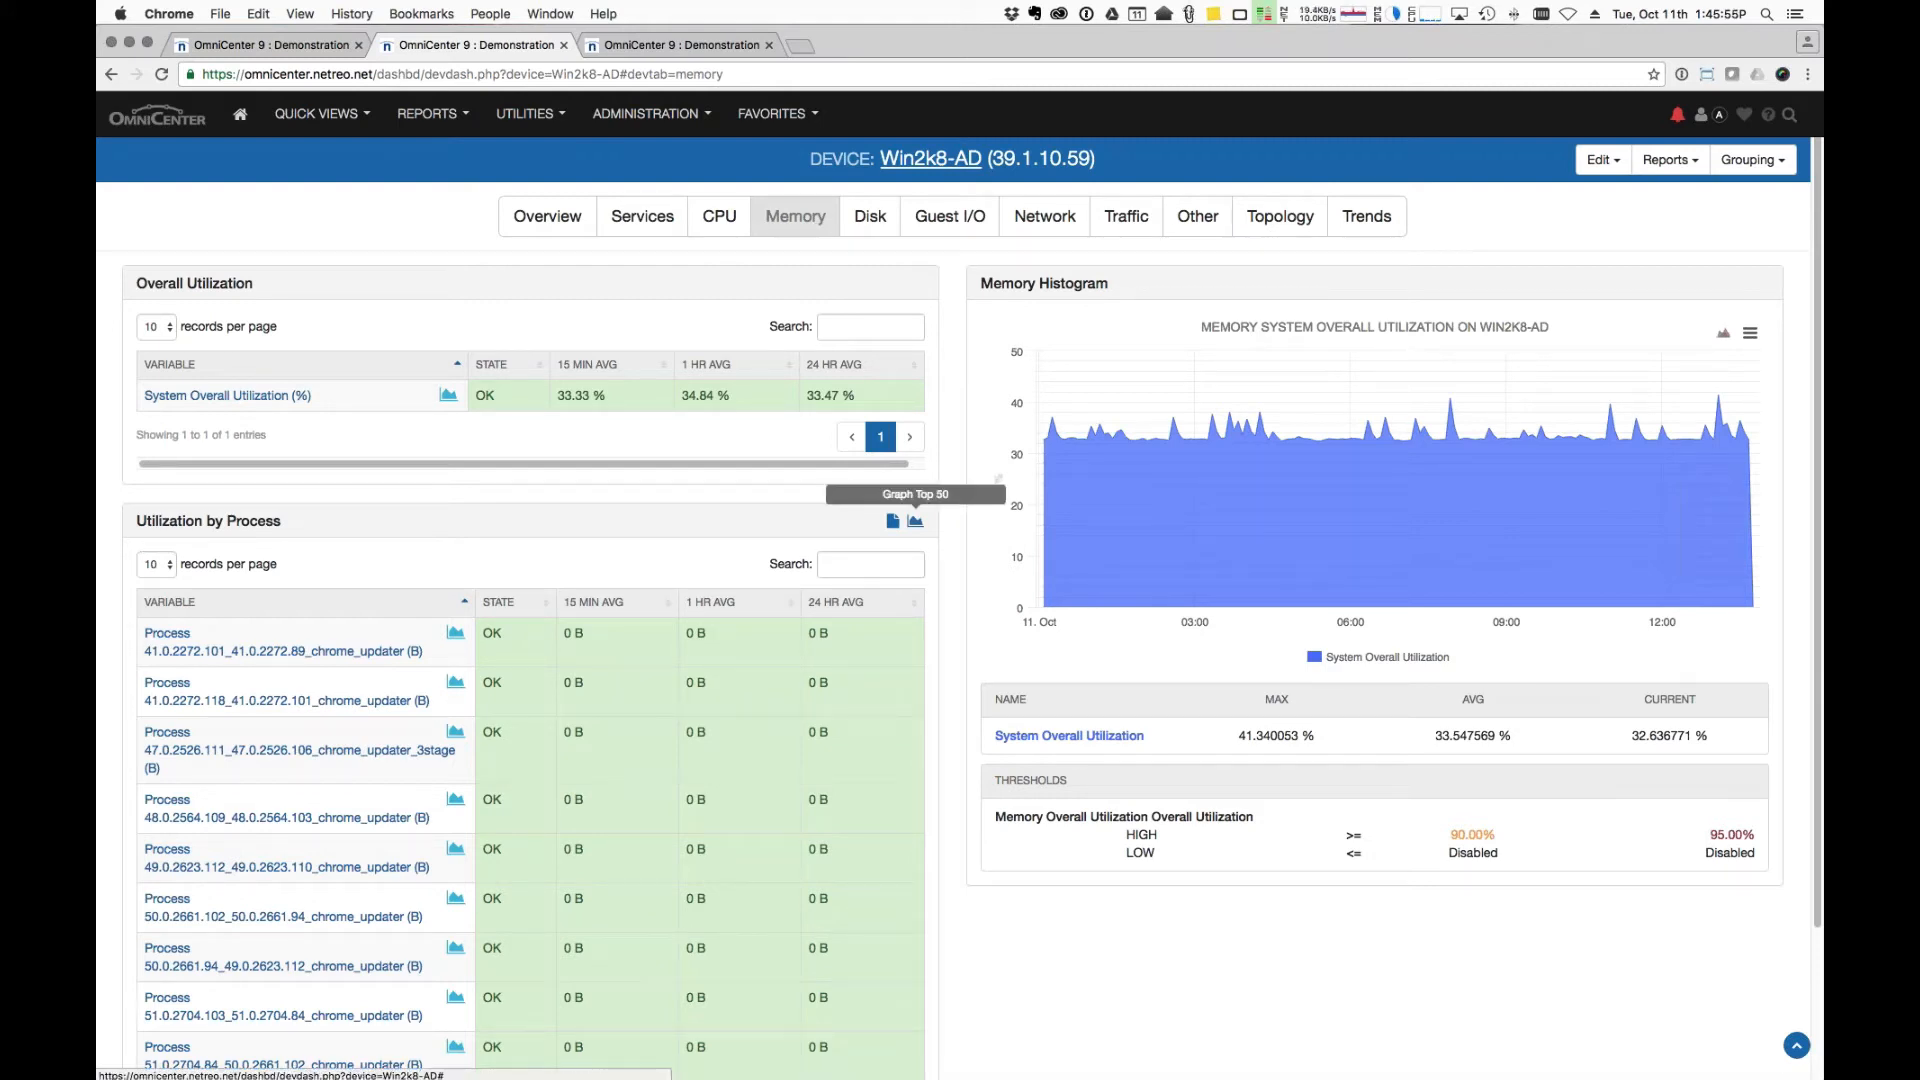
left_click(722, 214)
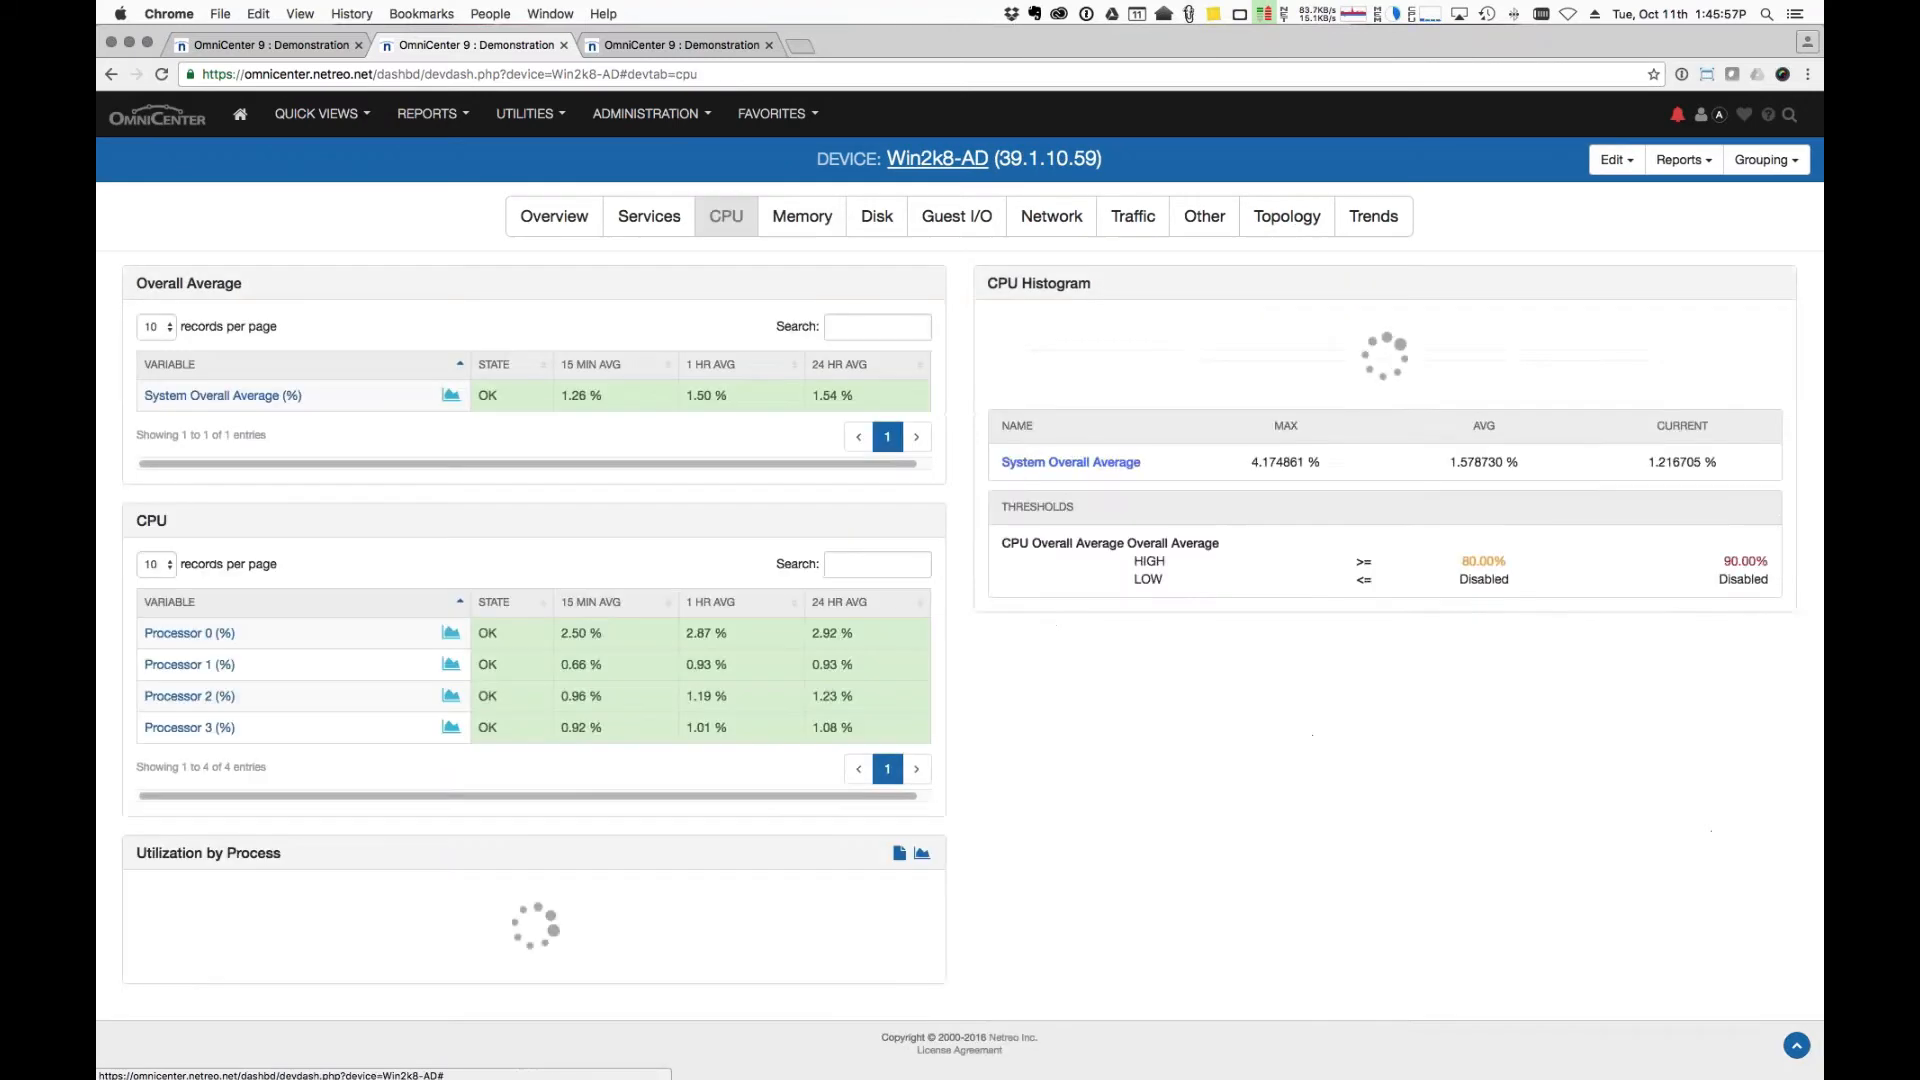
scroll(983, 792, "down", 3)
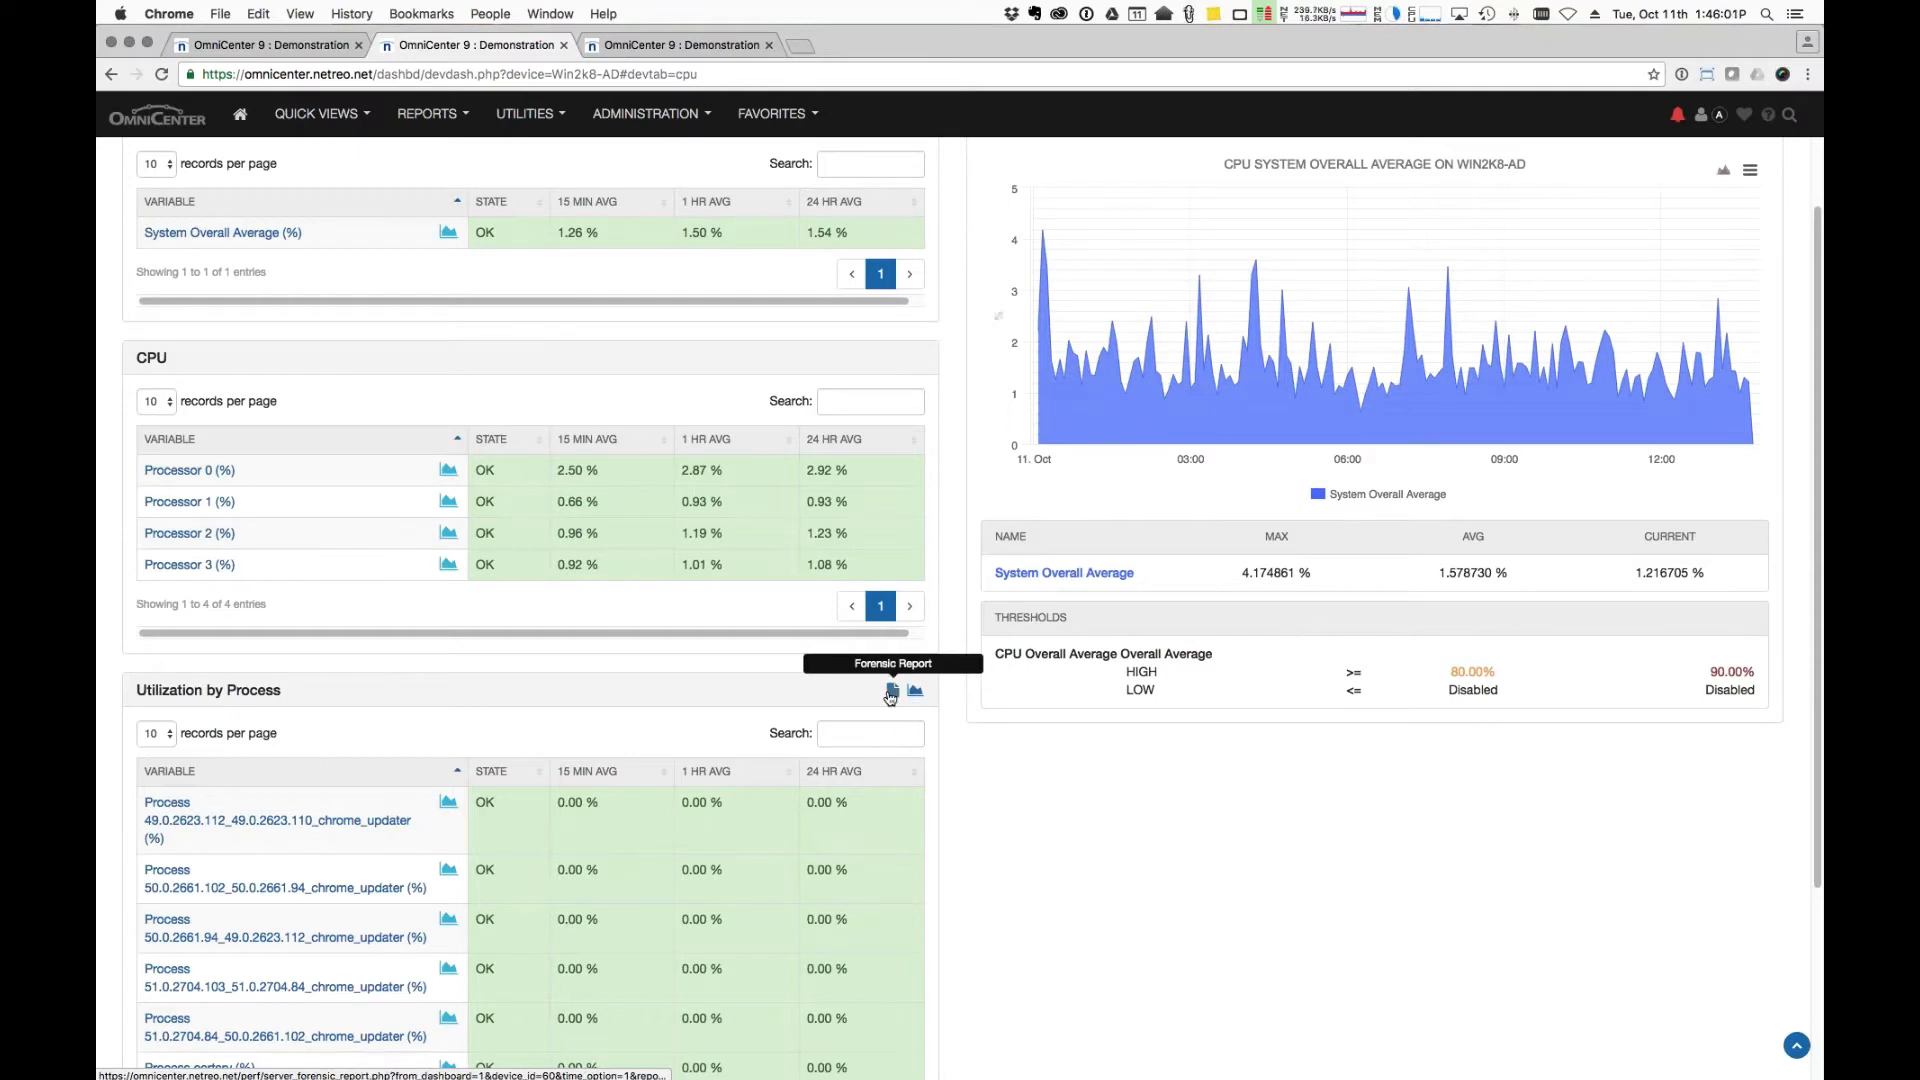
left_click(891, 692)
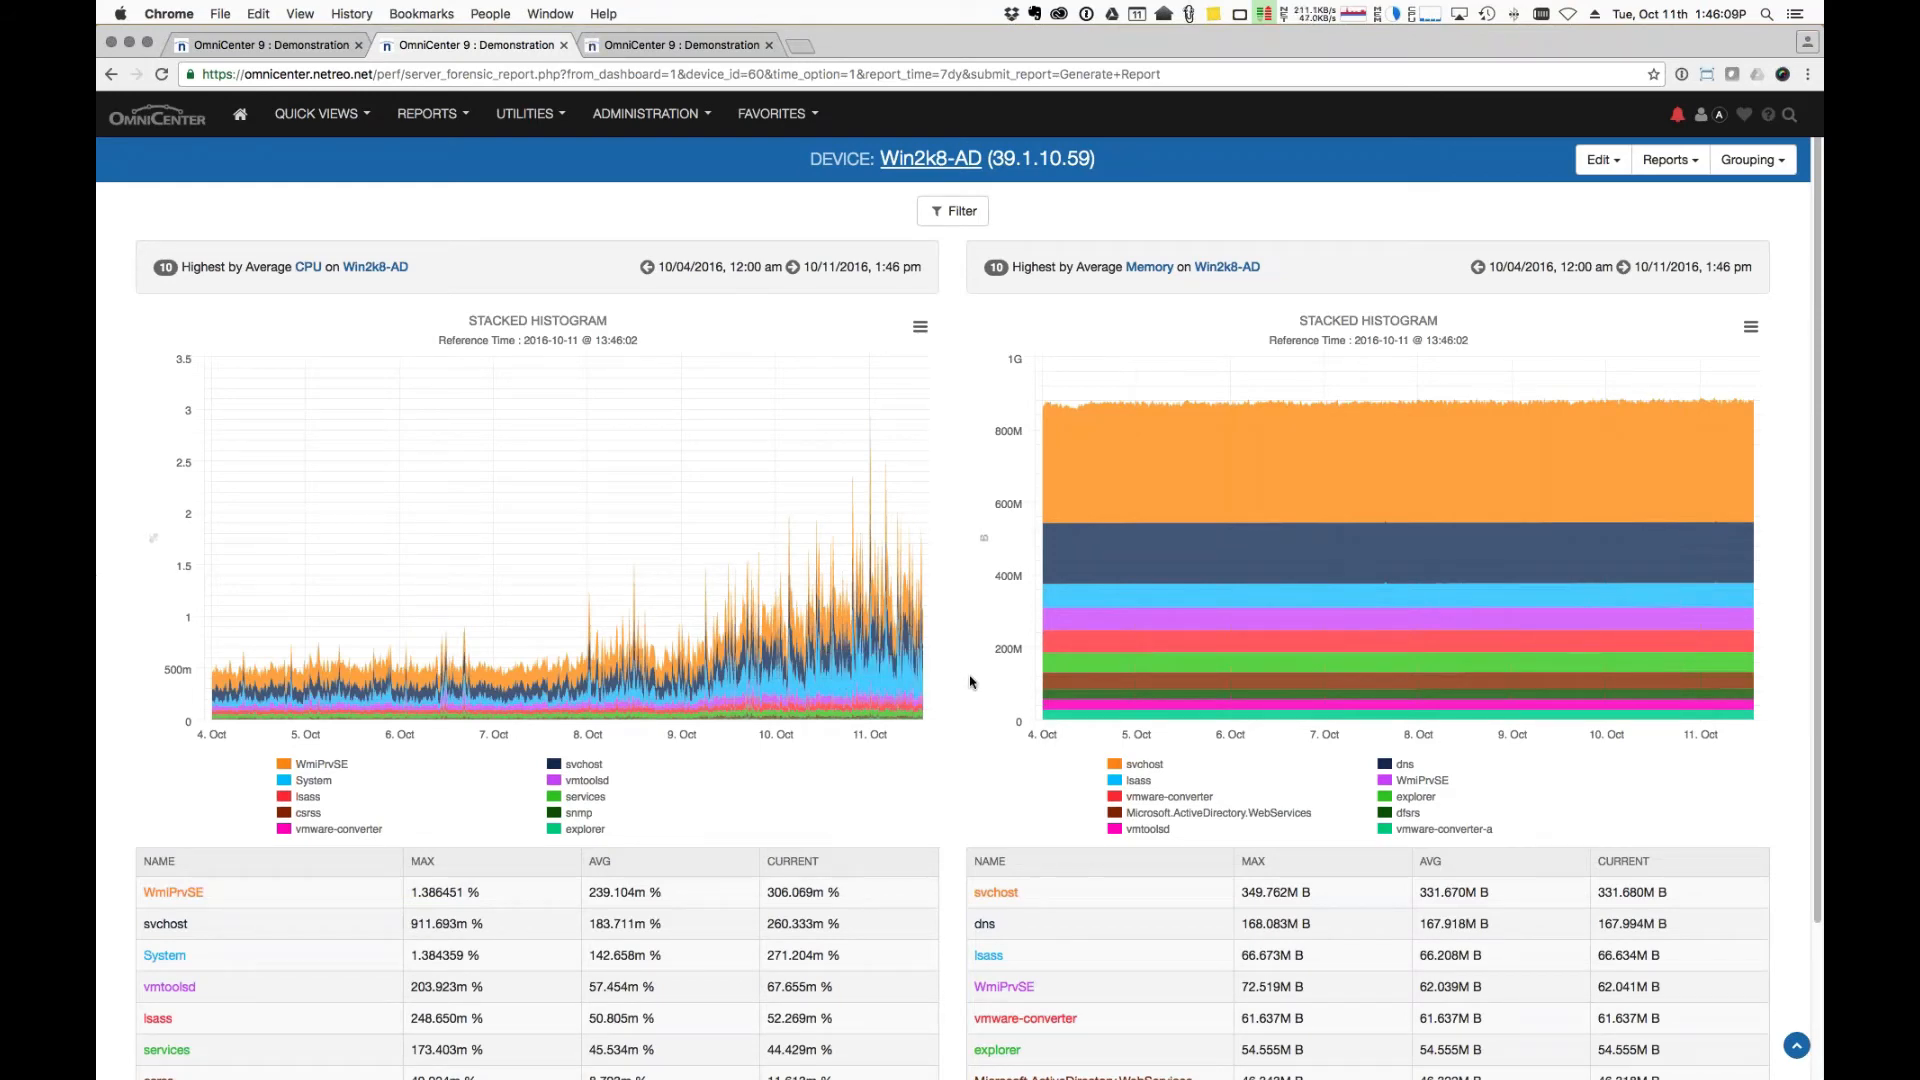
scroll(970, 682, "down", 3)
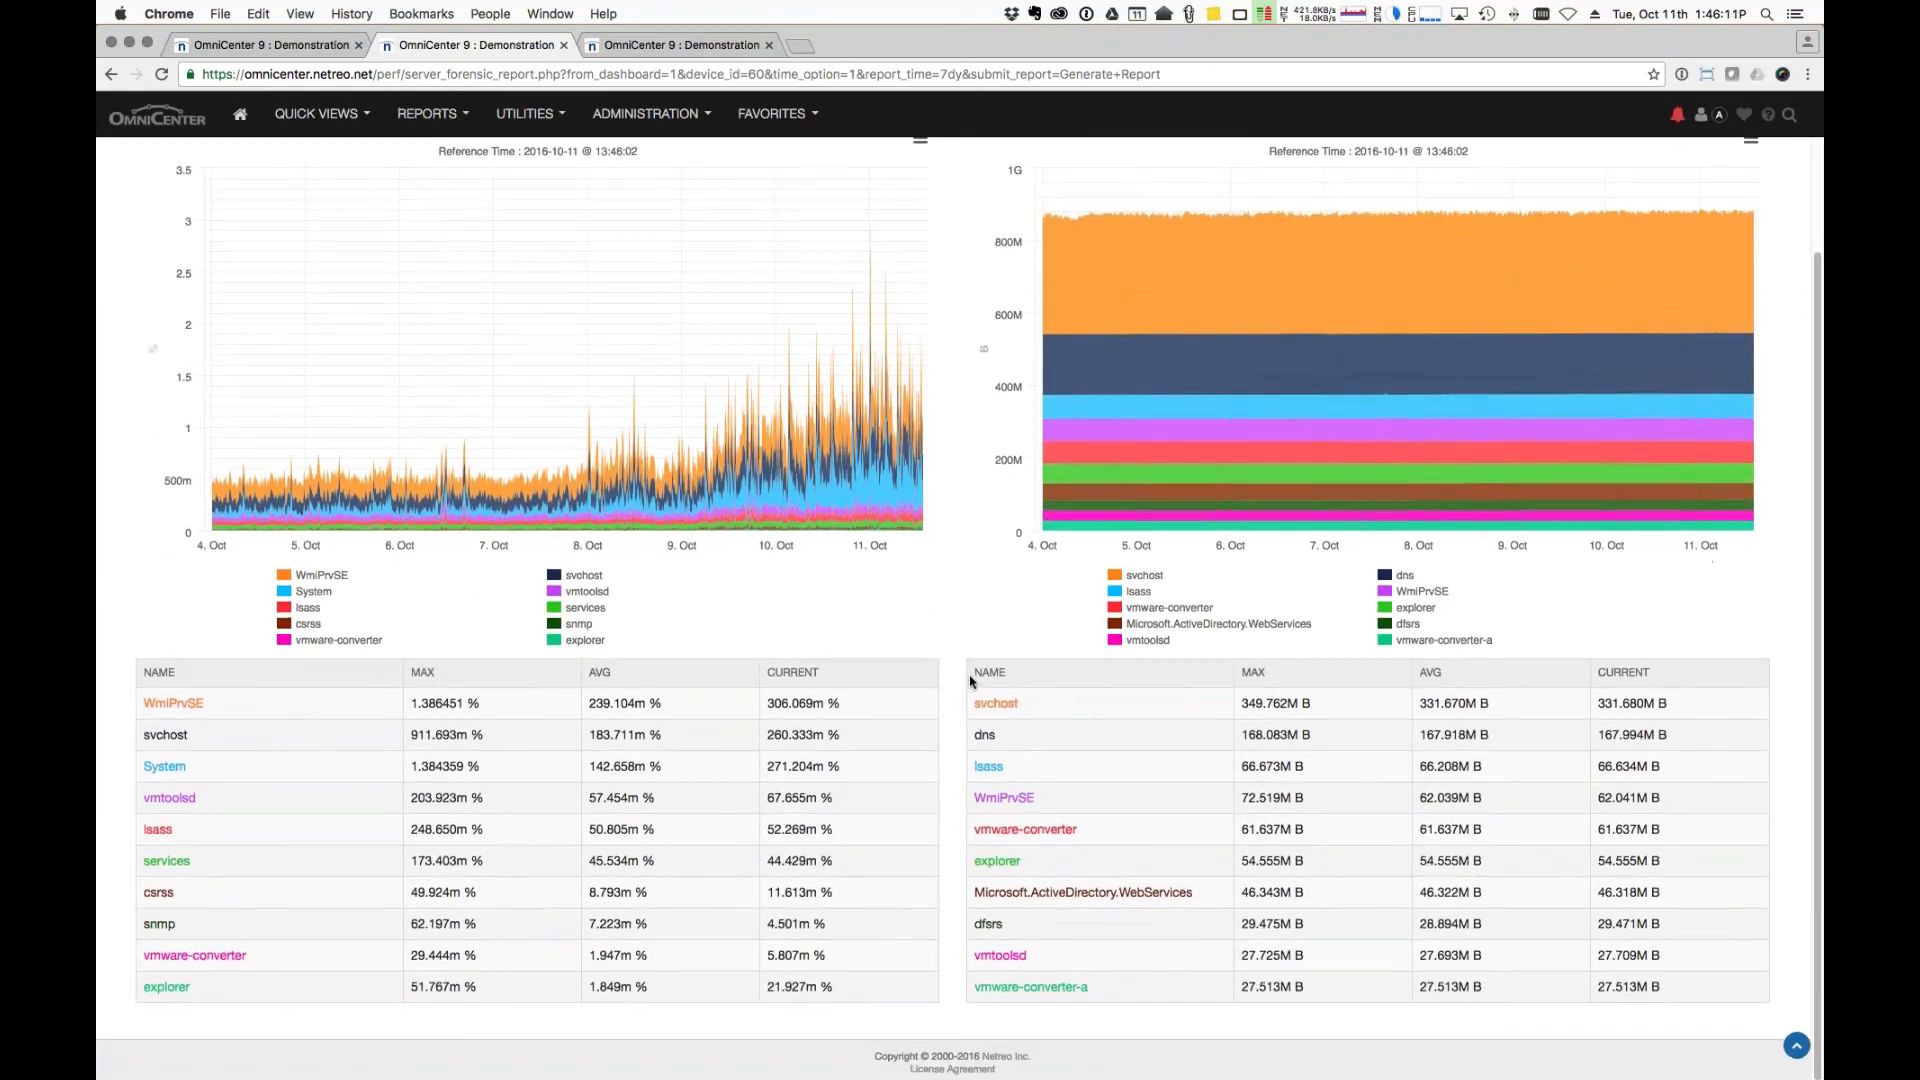
scroll(969, 682, "up", 3)
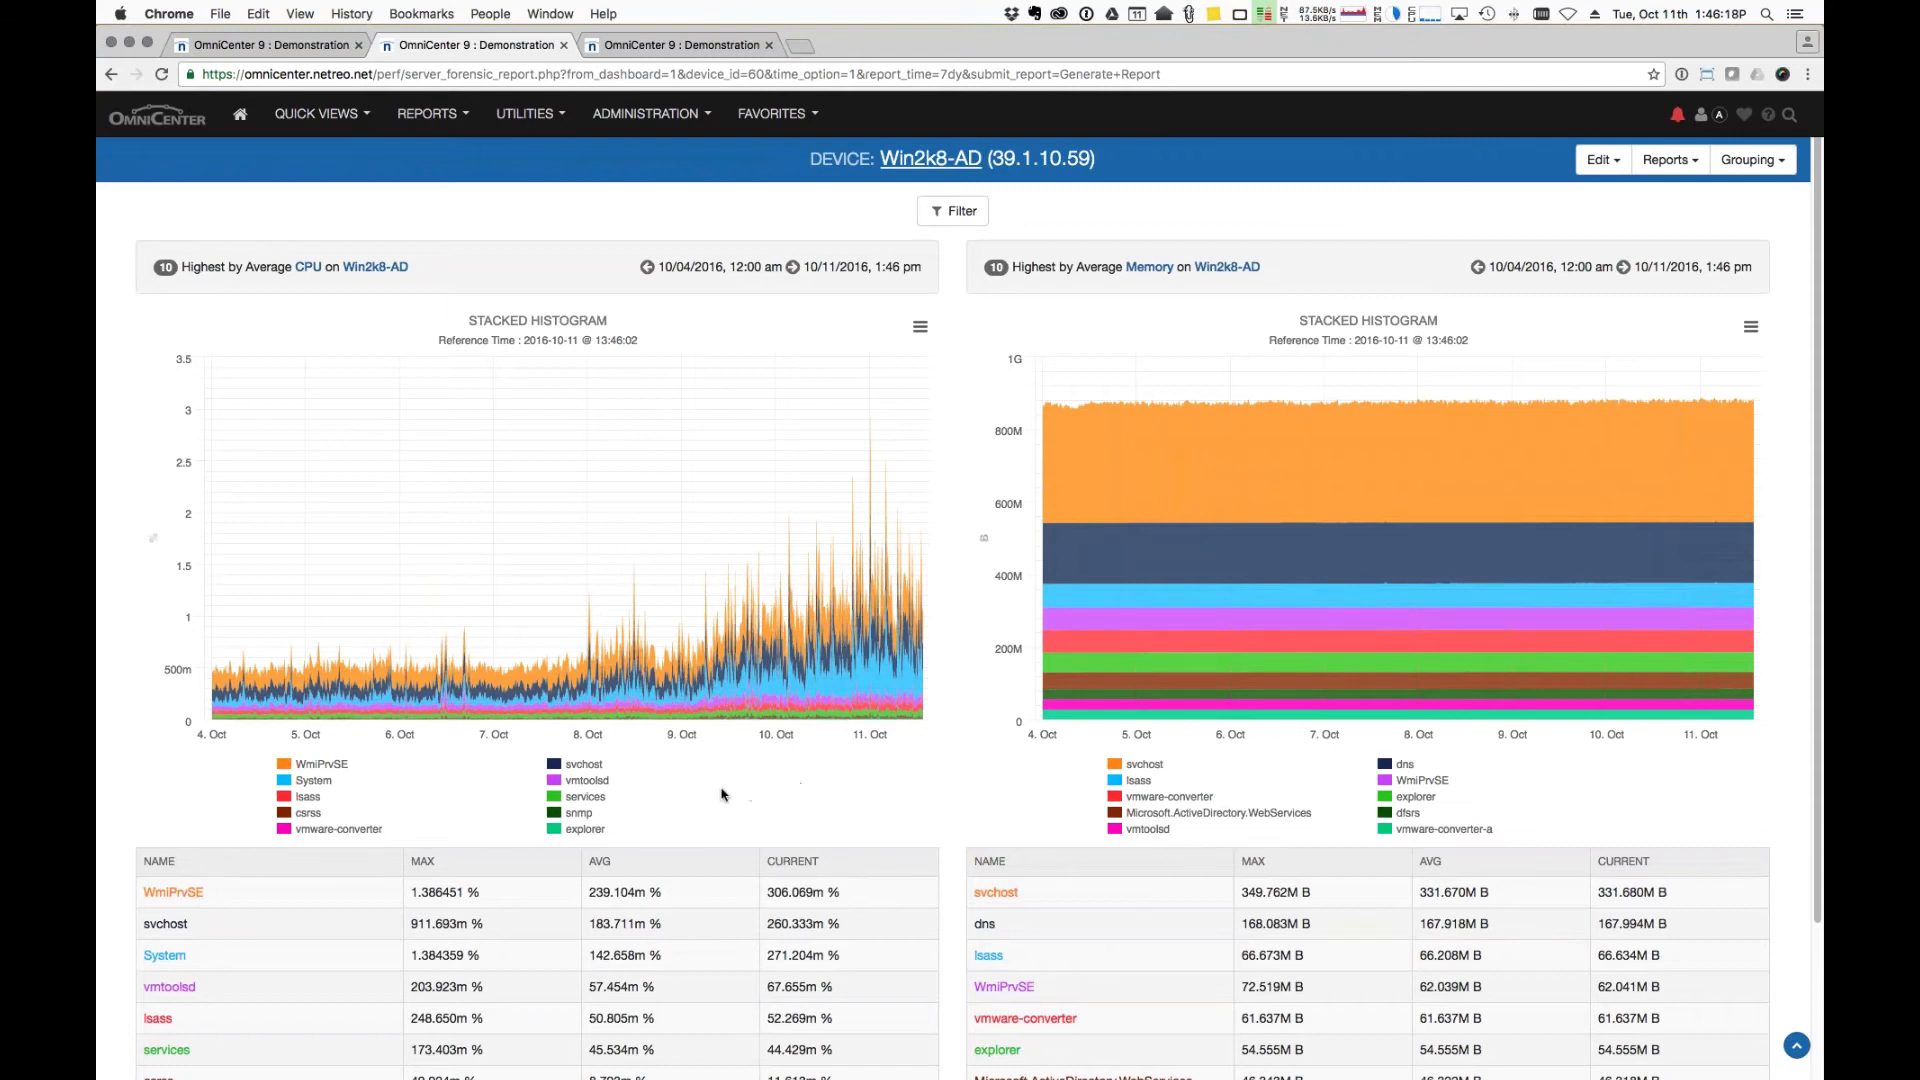
Hide System, WmiPrvSE and svchost in the CPU stacked histogram and zoom in on the evening of 8 Oct to the evening of 10 Oct.
left_click(311, 781)
left_click(311, 764)
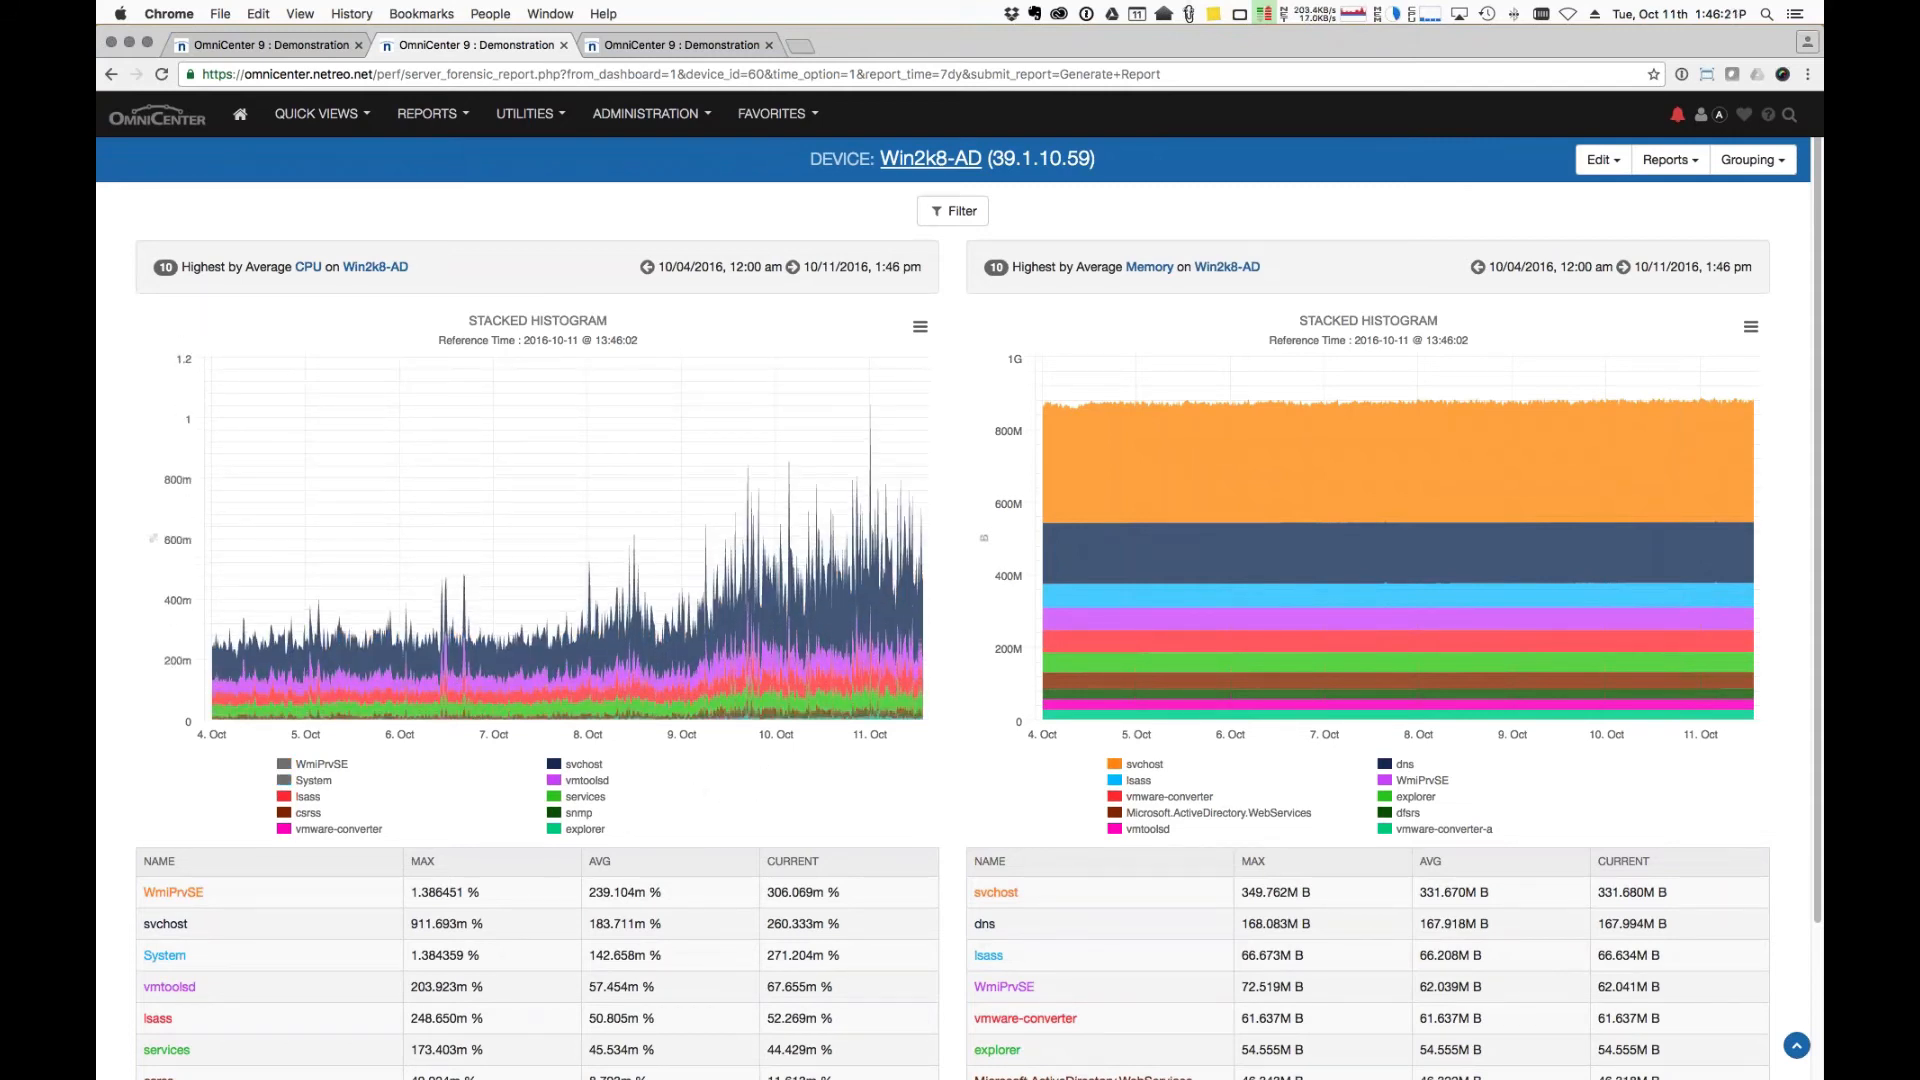
left_click(584, 764)
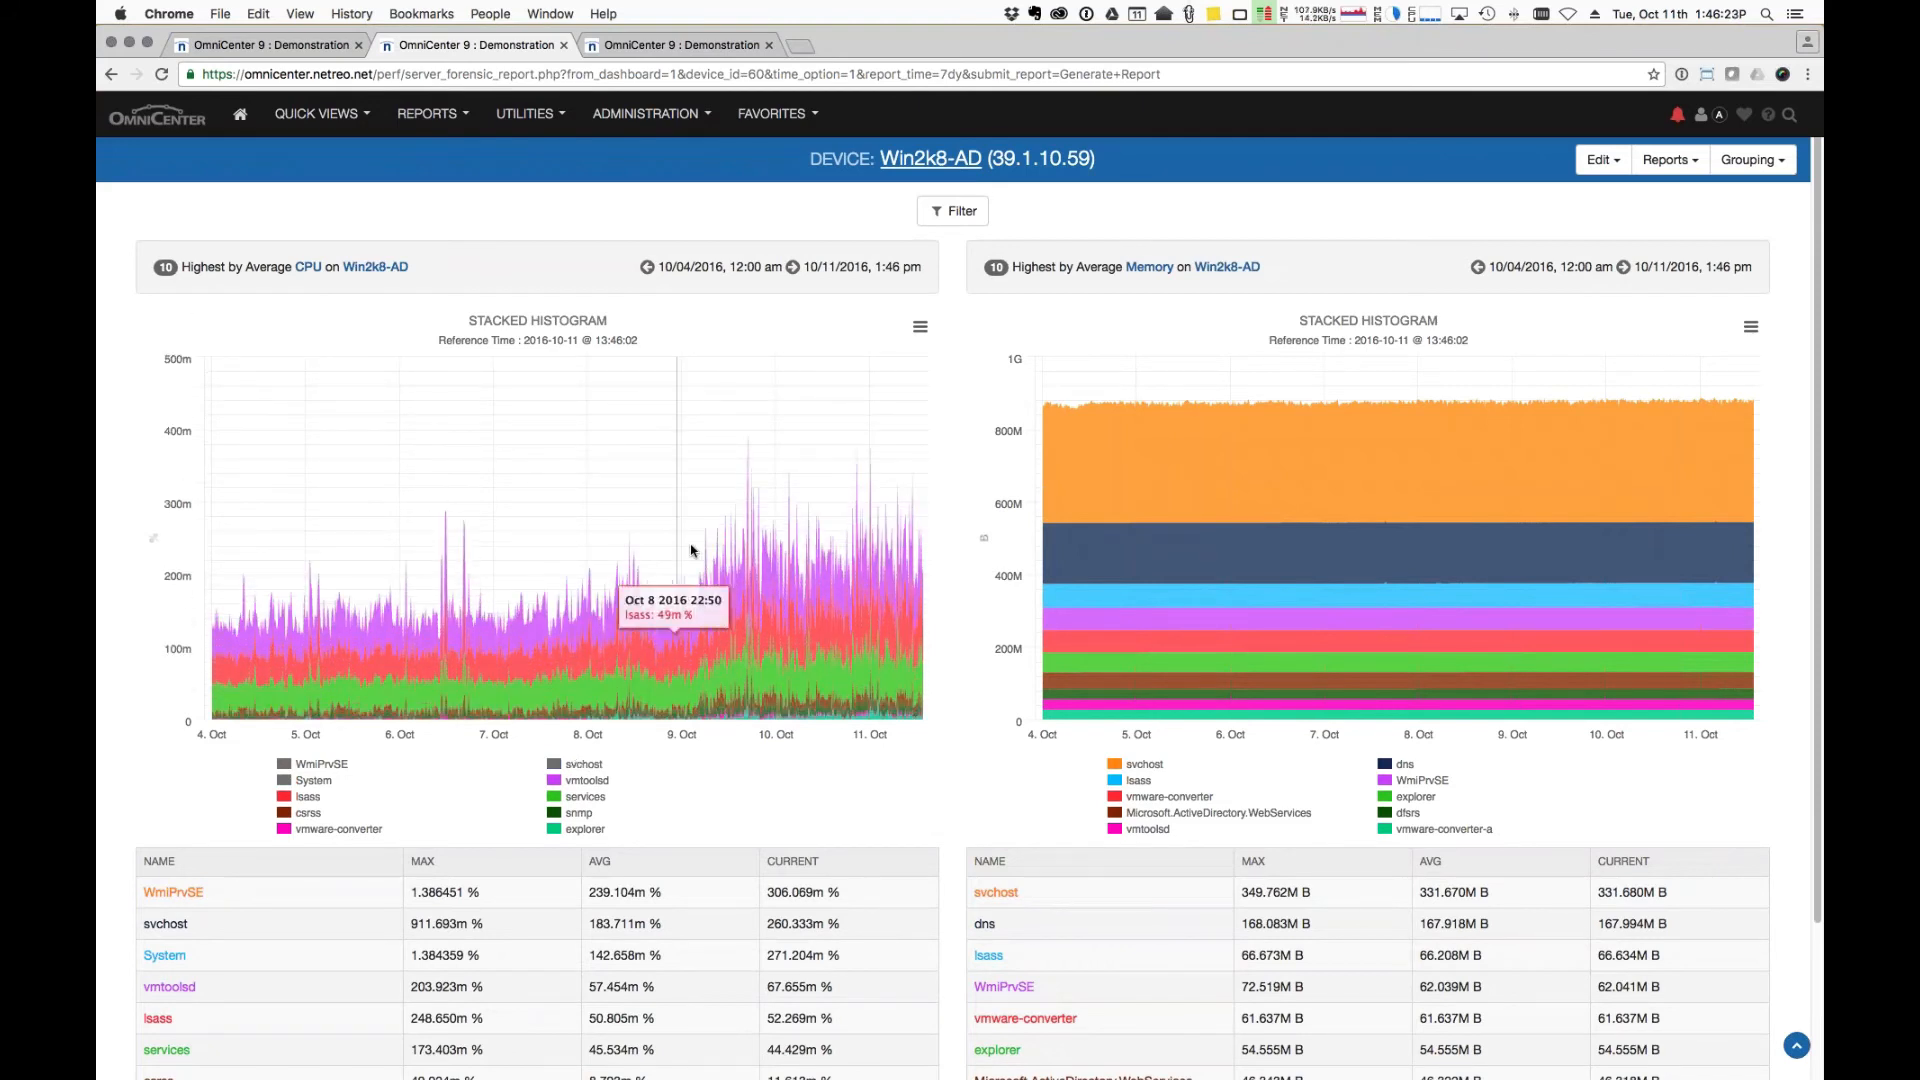
left_click_drag(654, 560, 855, 566)
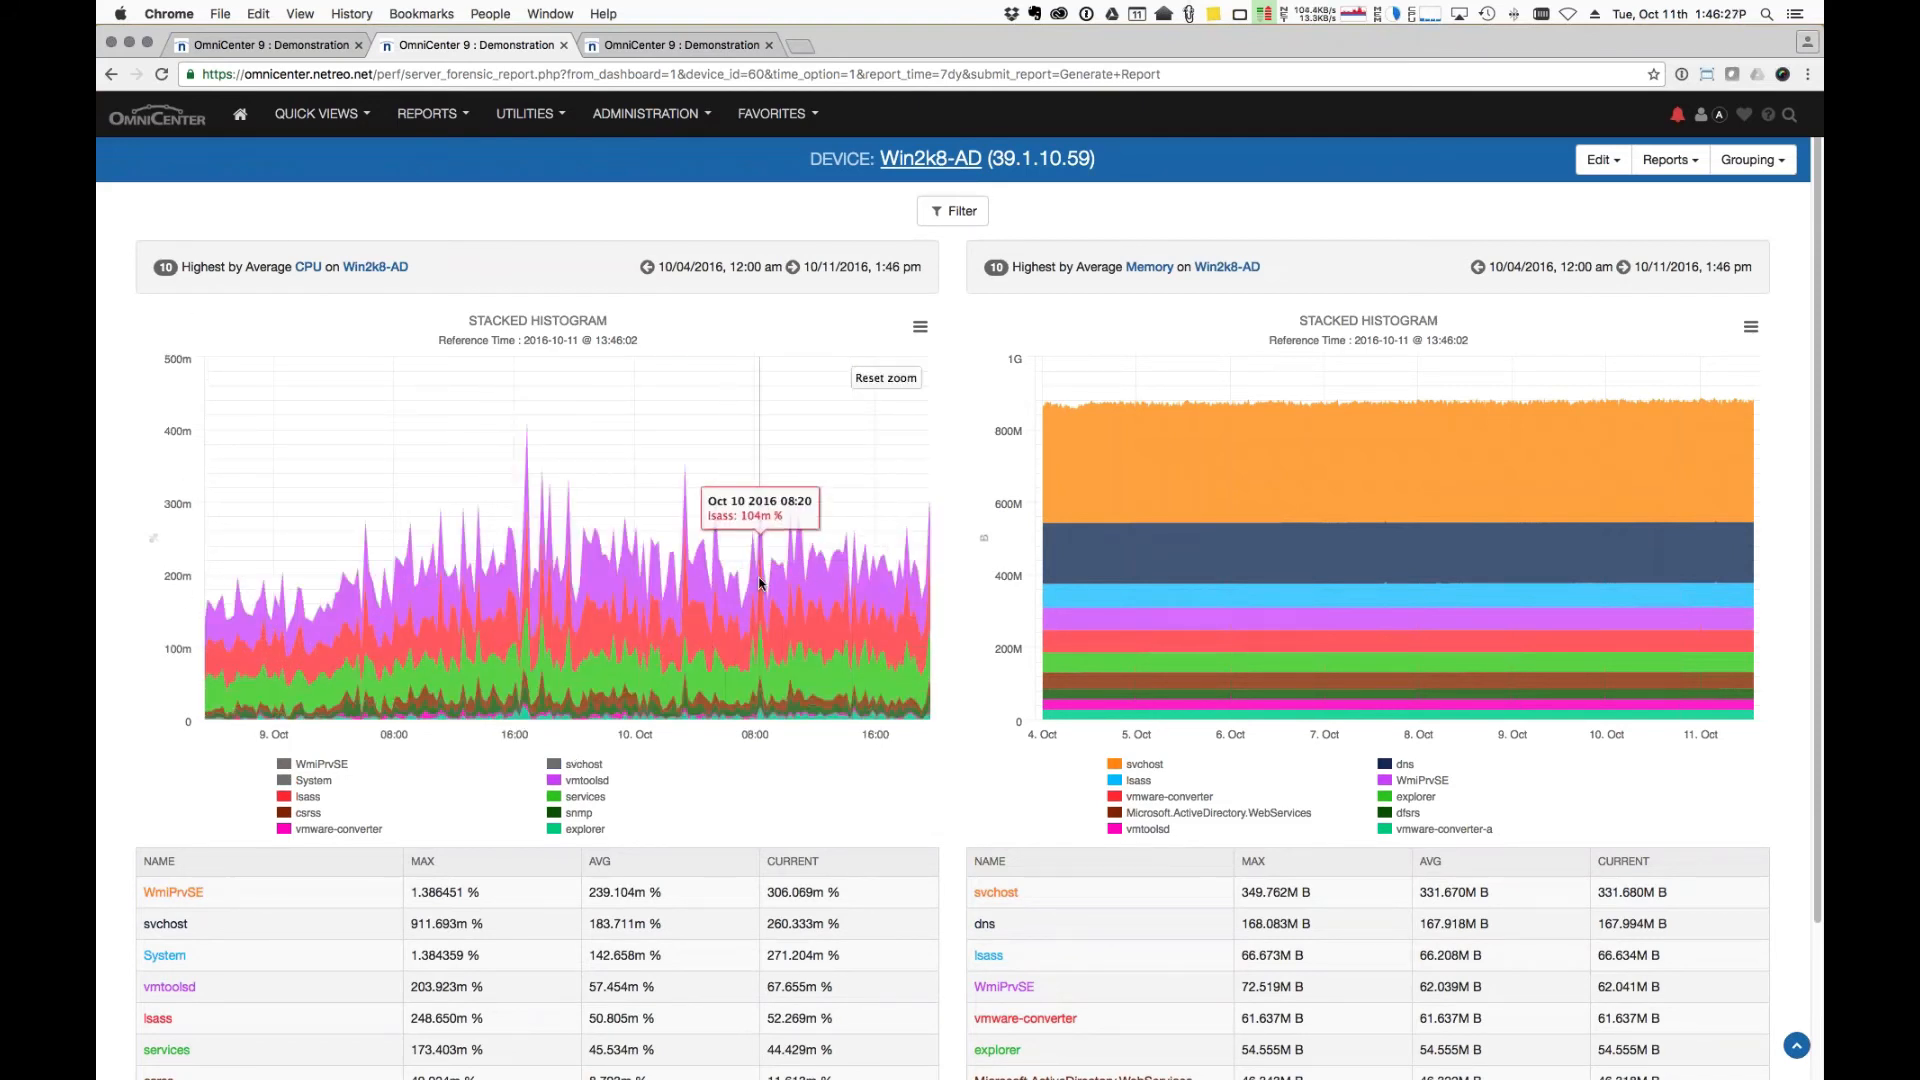
Review the CPU and memory process tables below the histograms, and return to the home dashboard.
scroll(796, 585, "down", 4)
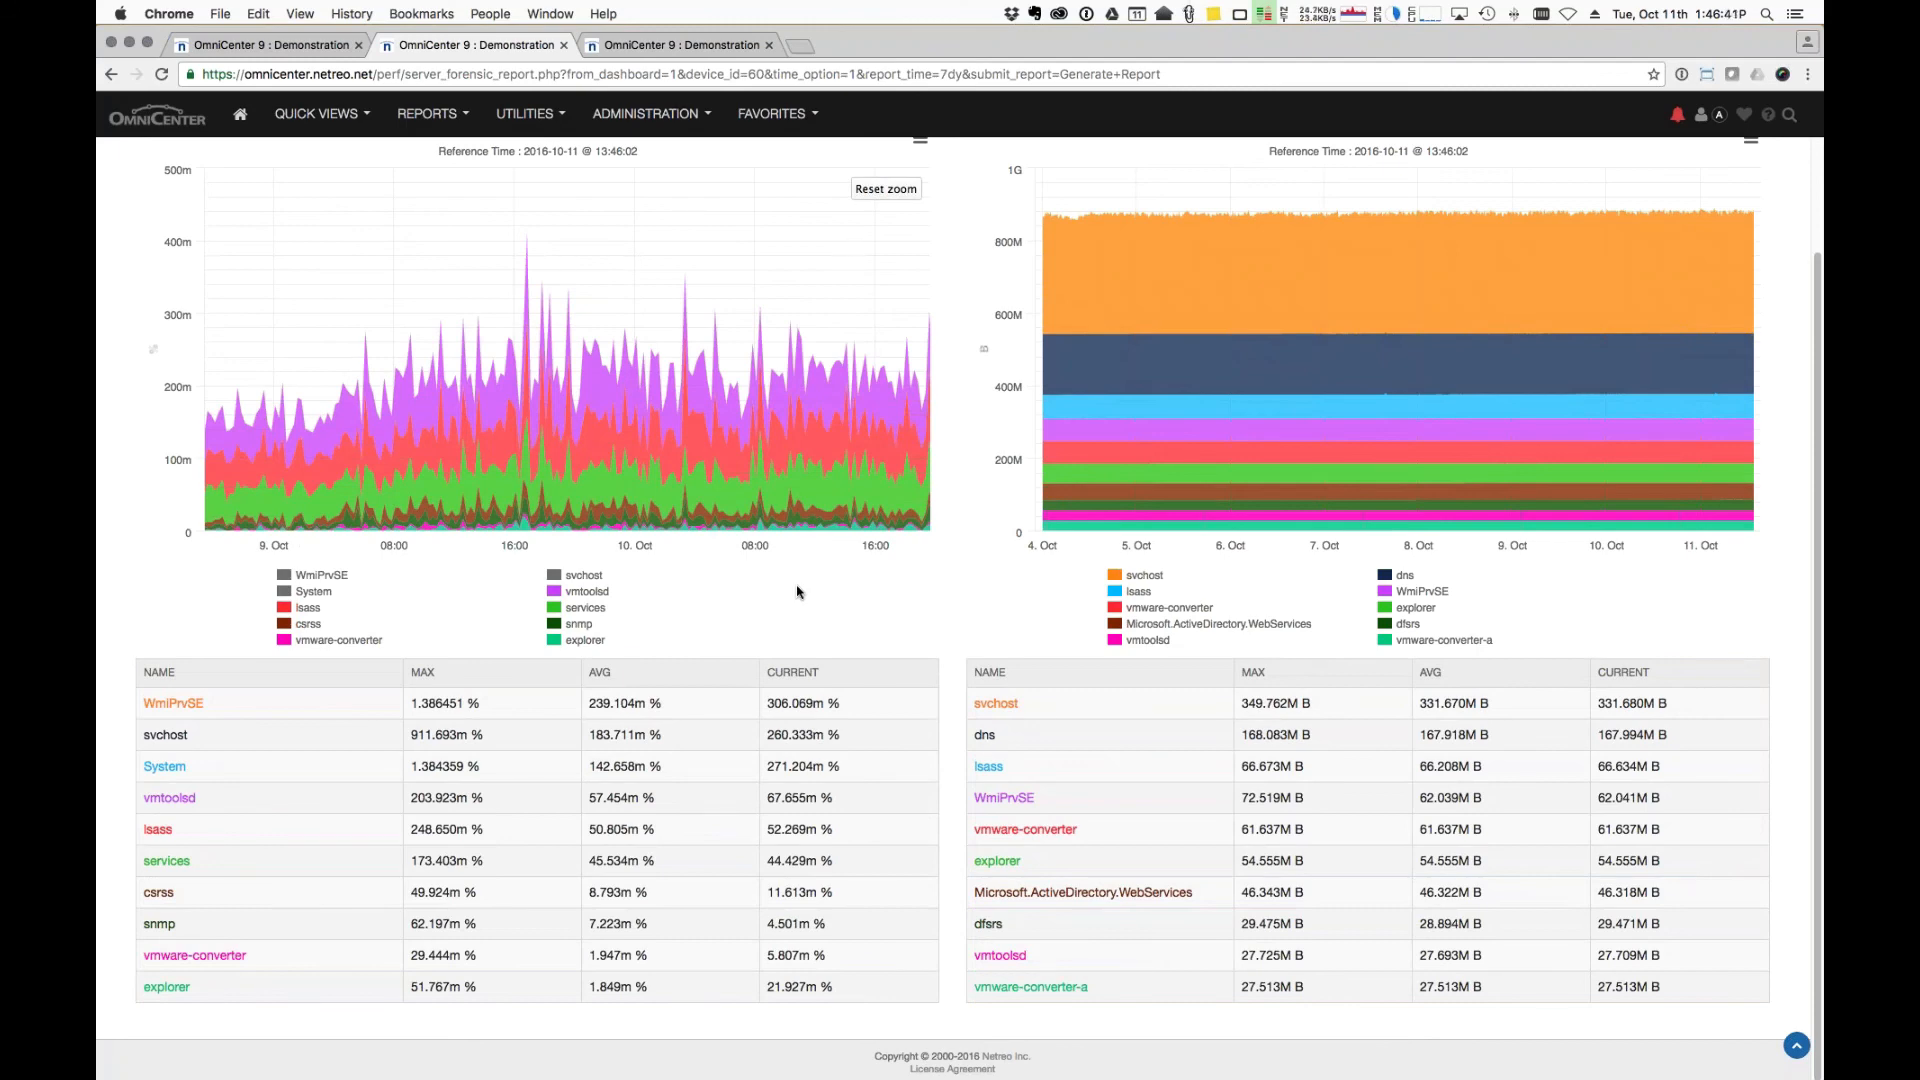
scroll(797, 590, "up", 3)
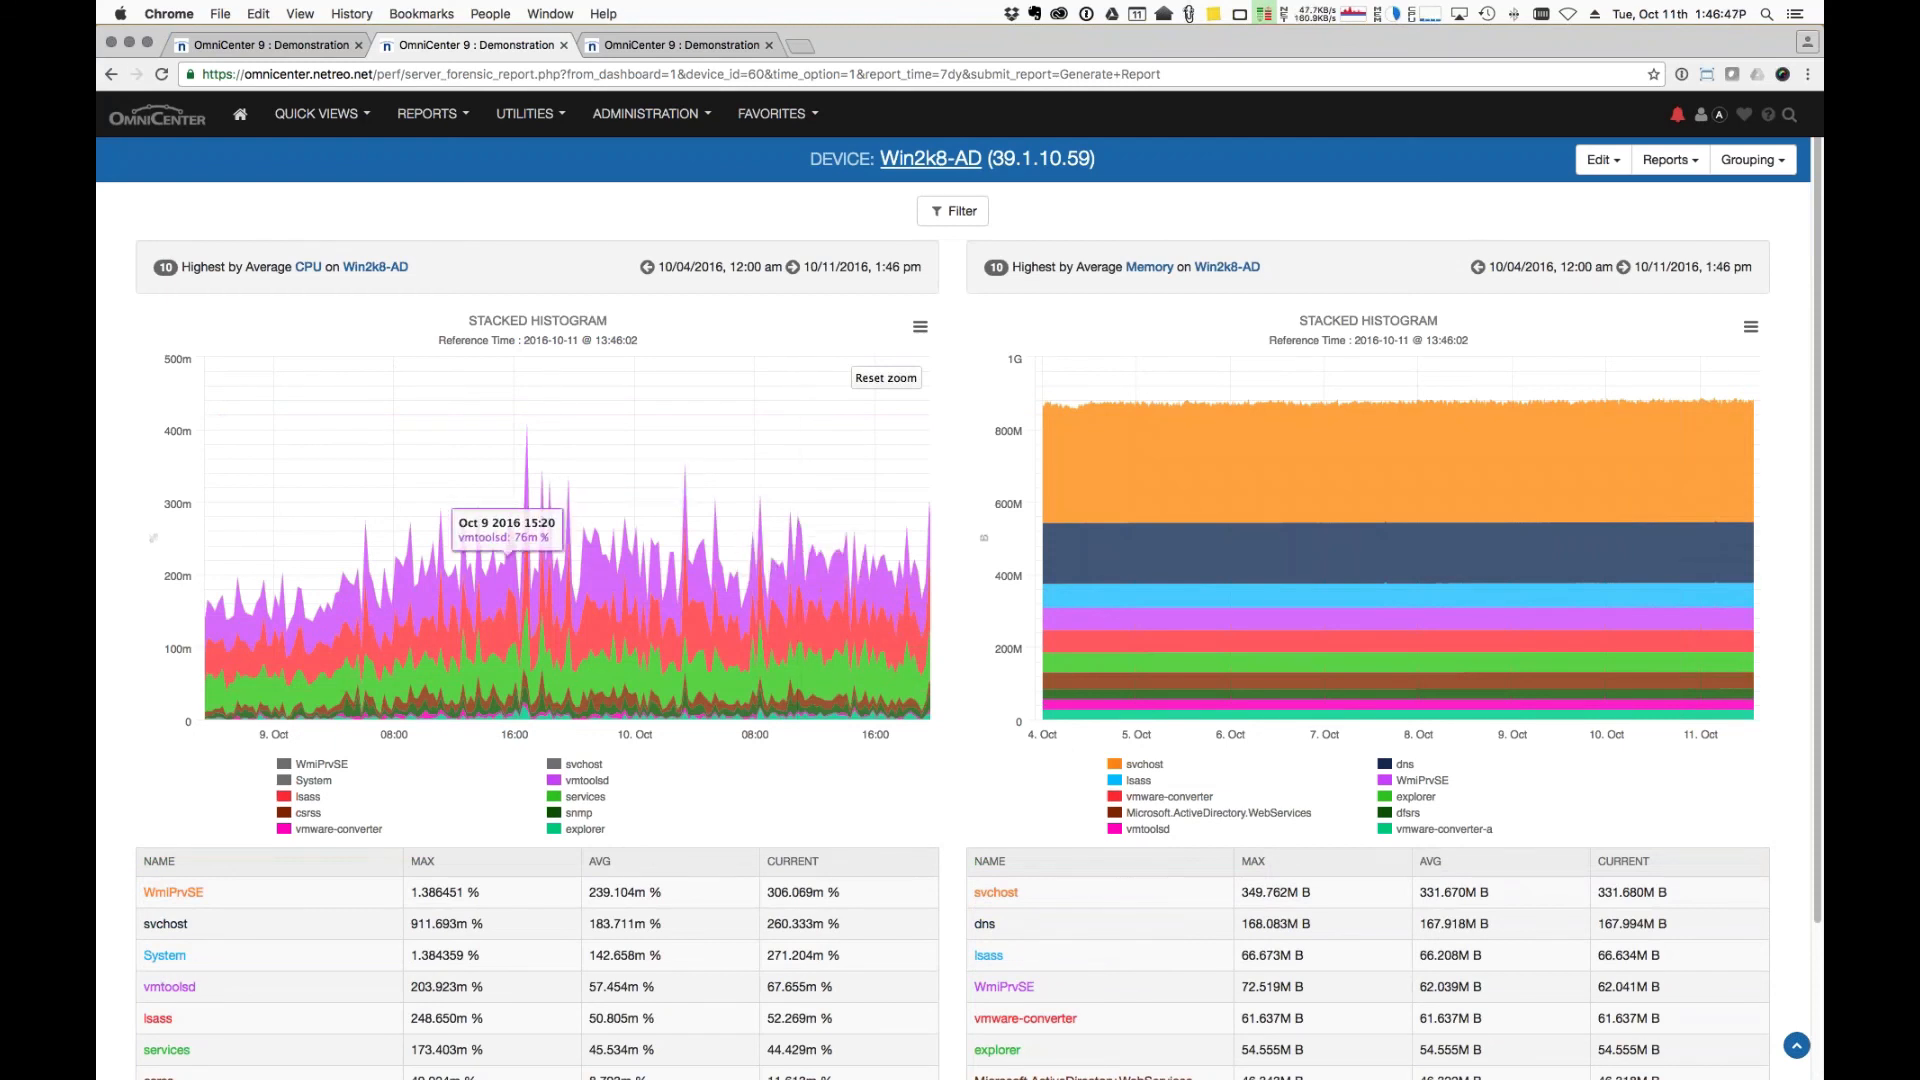
left_click(240, 113)
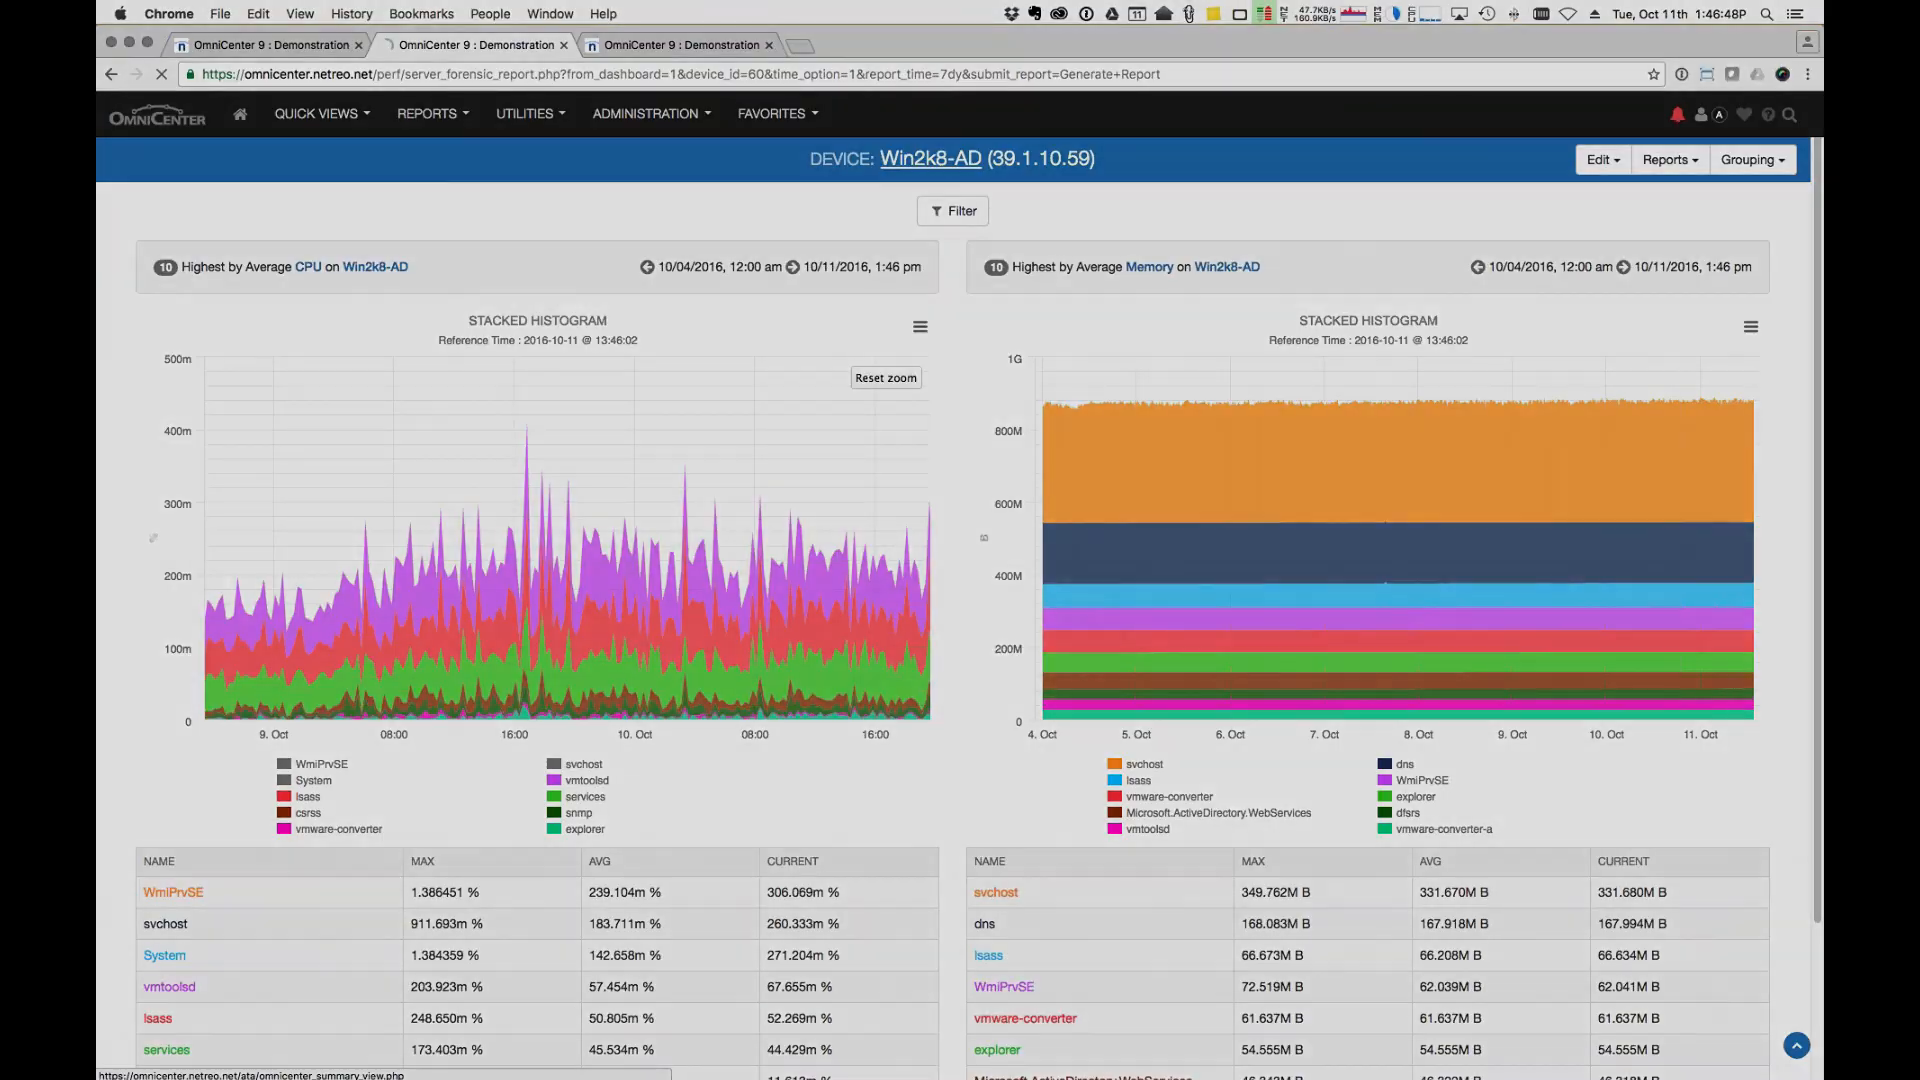